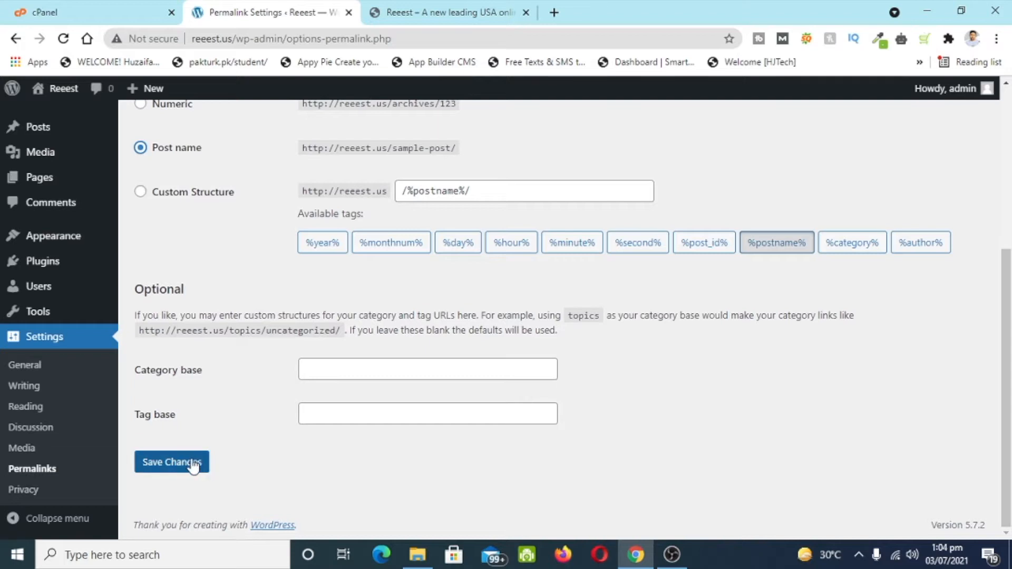
- Save Post name as the permalink structure so URLs use post names
left_click(176, 471)
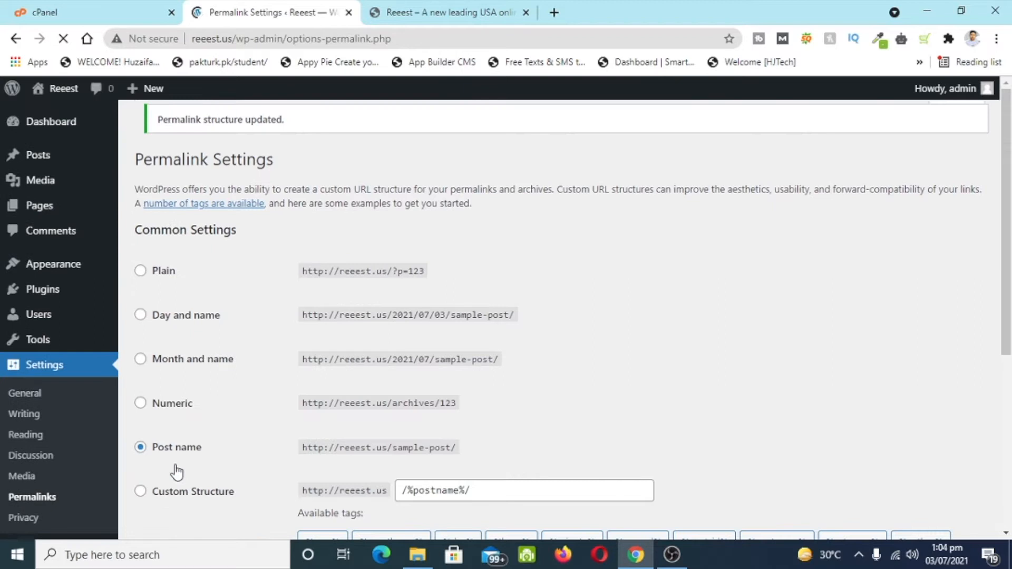
scroll(176, 471, "down", 1)
mouse_move(50, 274)
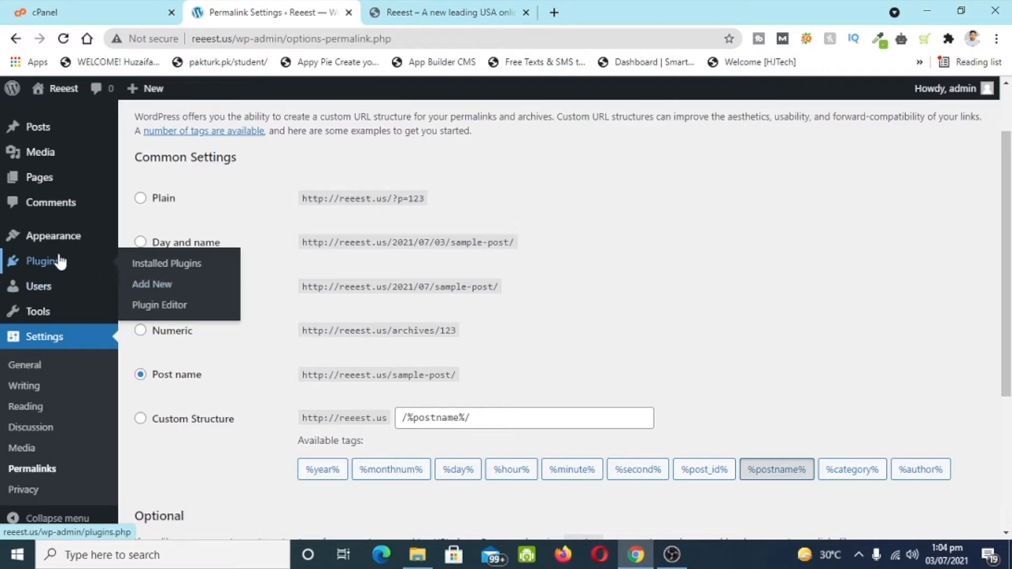
- Search for 'elementor', then install and activate the Elementor Website Builder plugin
left_click(155, 287)
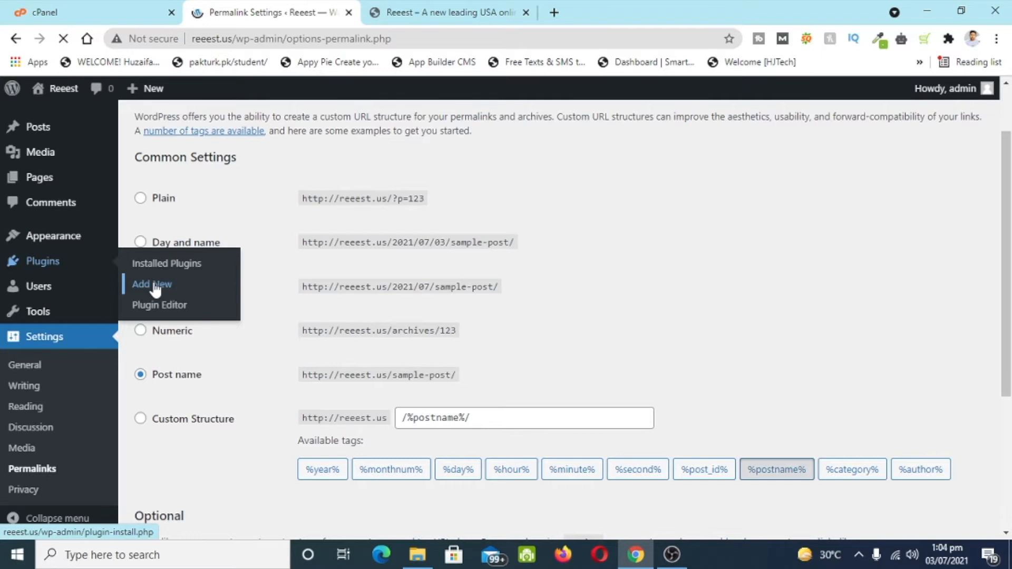
left_click(807, 176)
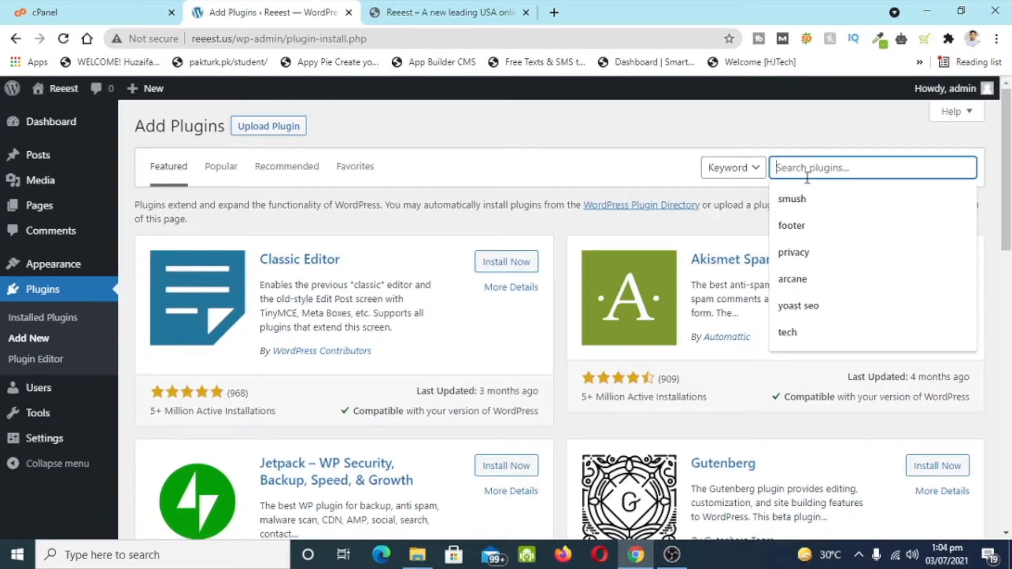
type("ele")
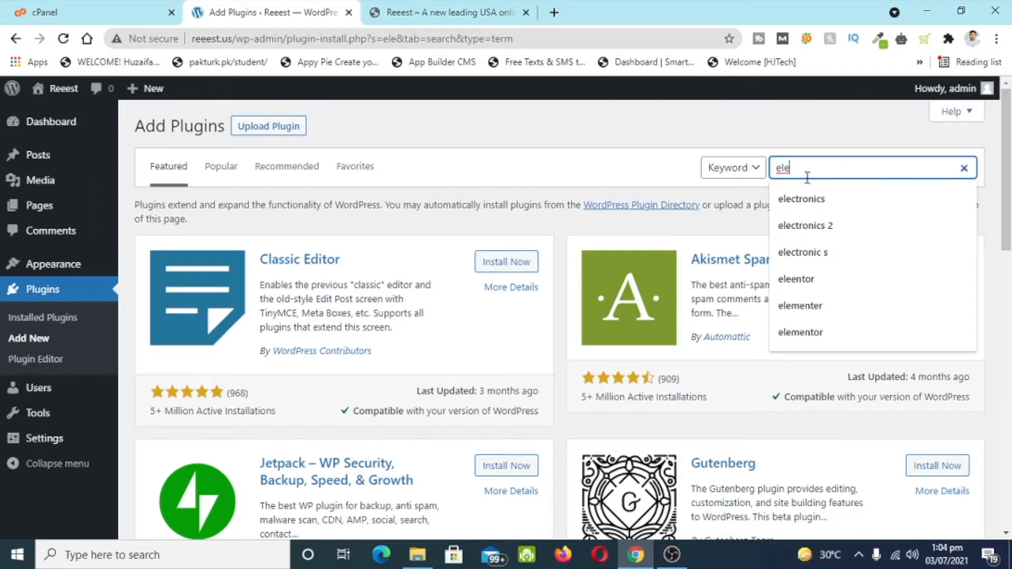
type("mentor")
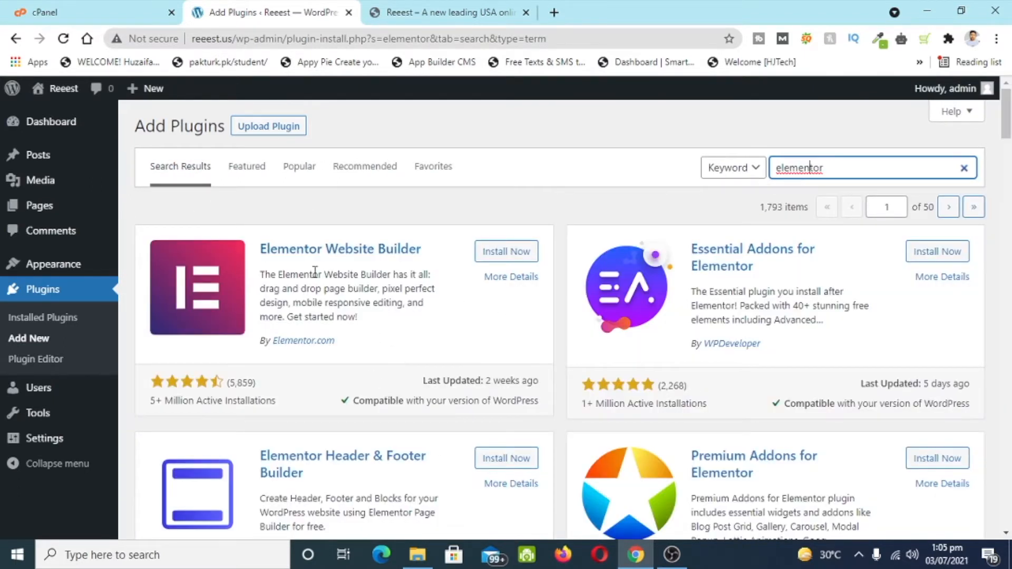
left_click(506, 252)
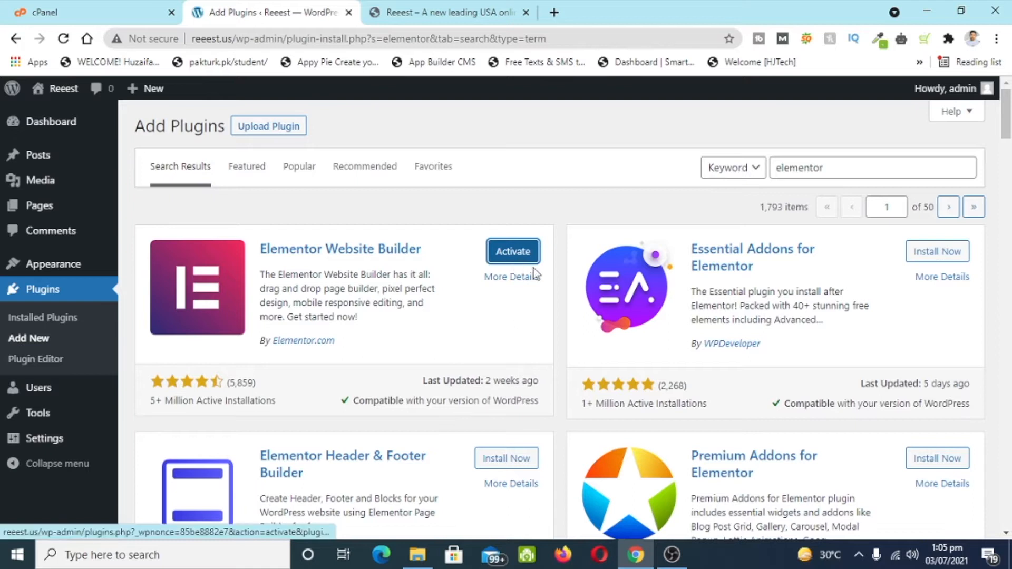
left_click(521, 253)
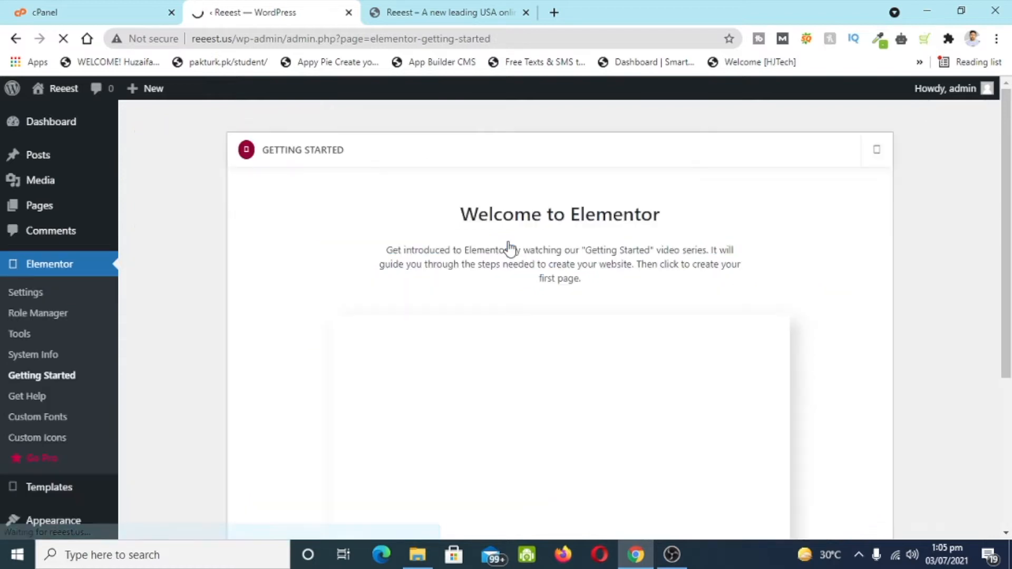
scroll(893, 308, "down", 2)
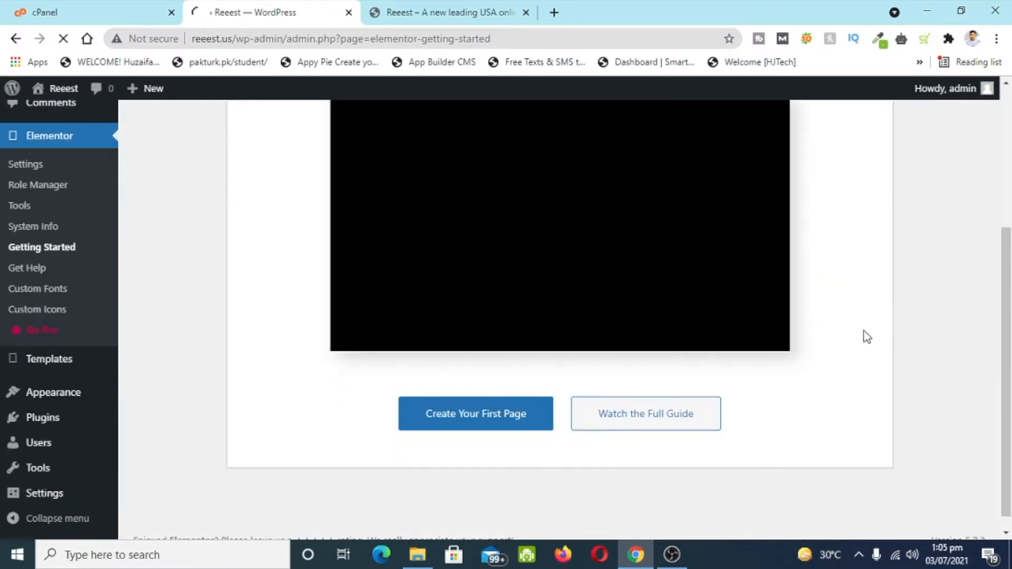
scroll(370, 412, "up", 1)
scroll(32, 358, "down", 3)
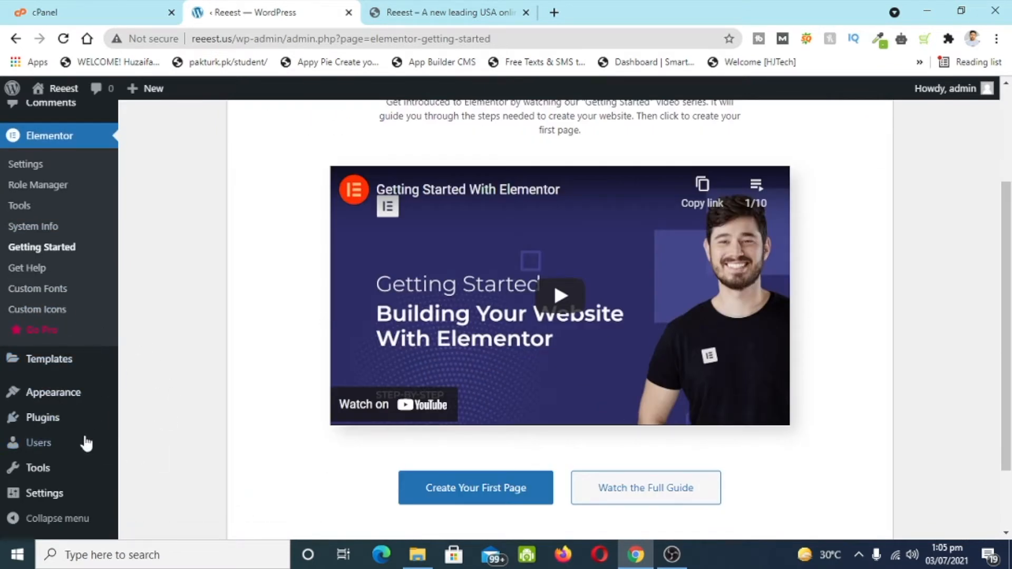
mouse_move(55, 417)
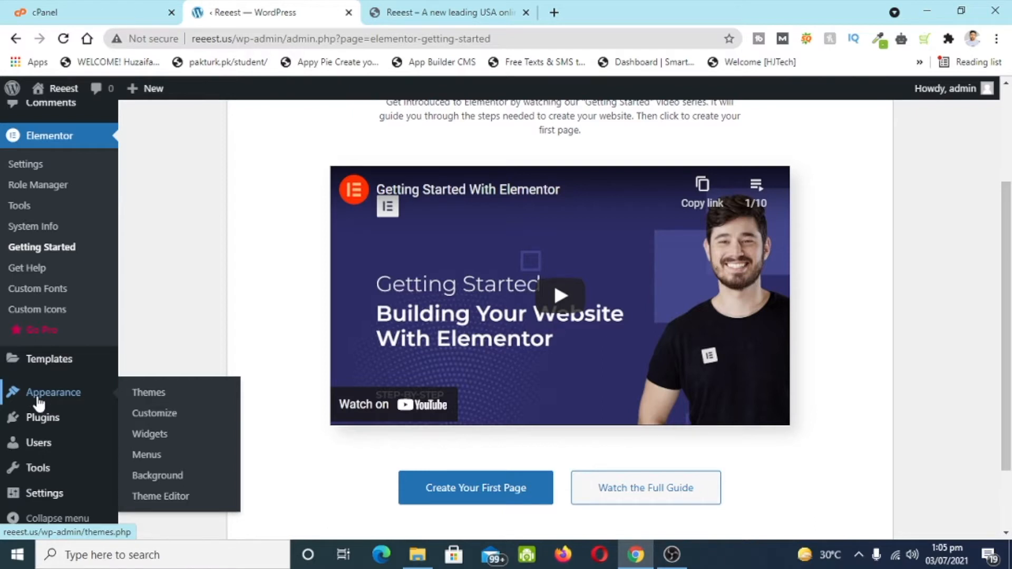
- Find the OceanWP theme by searching 'ocean wp', then install and activate it
left_click(189, 401)
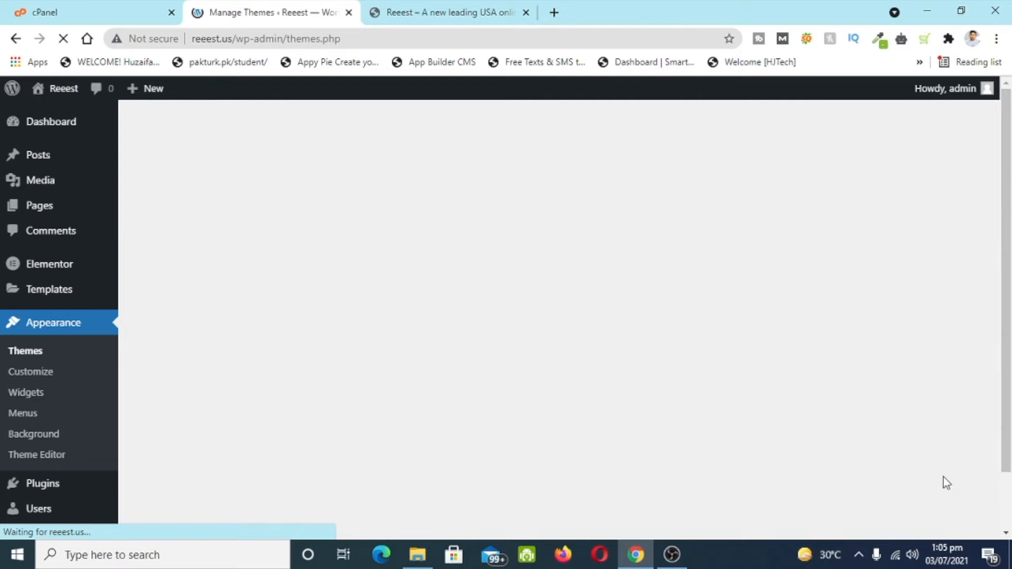
scroll(477, 438, "down", 2)
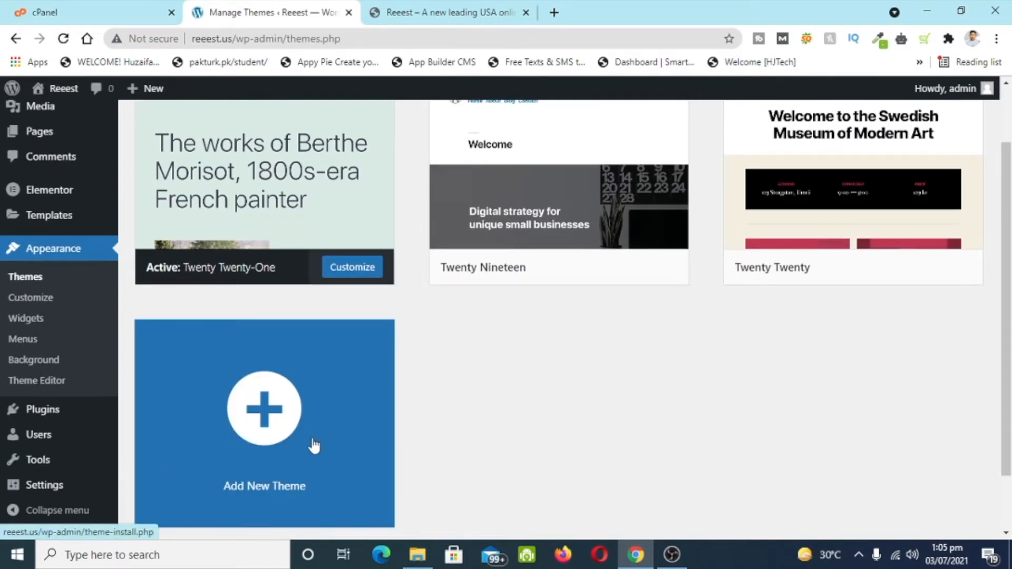
scroll(677, 261, "up", 2)
left_click(264, 132)
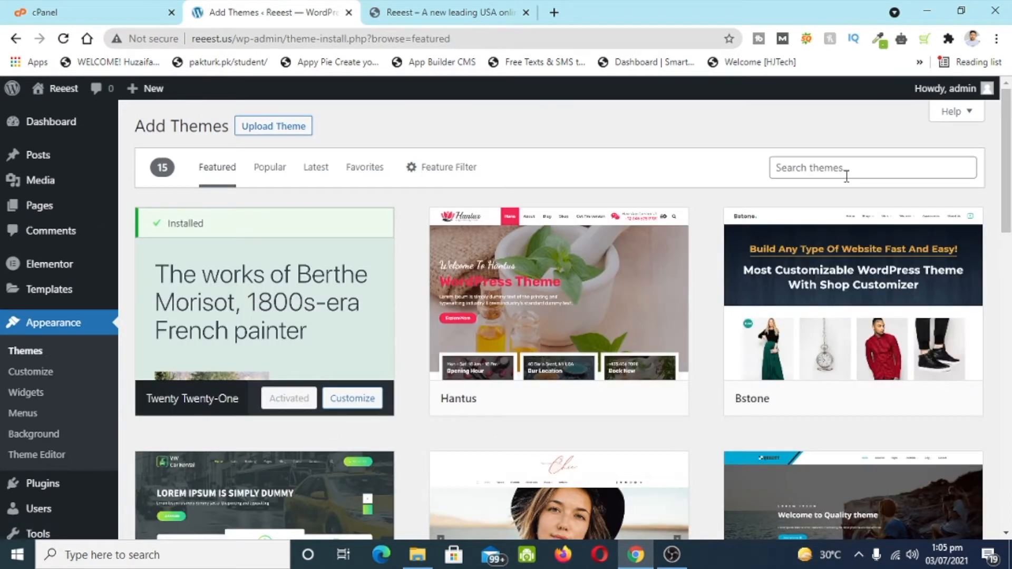
left_click(847, 176)
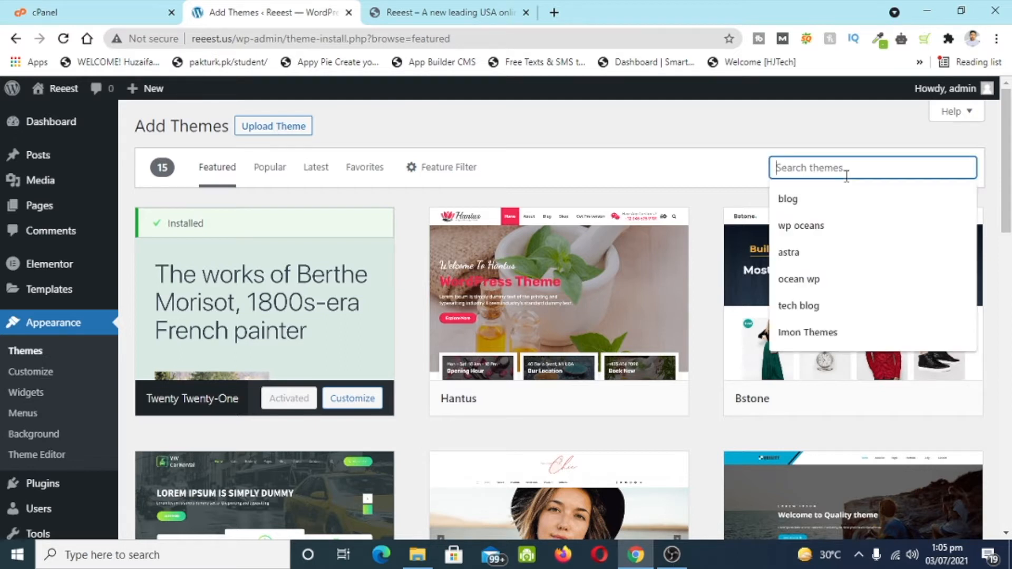
left_click(844, 279)
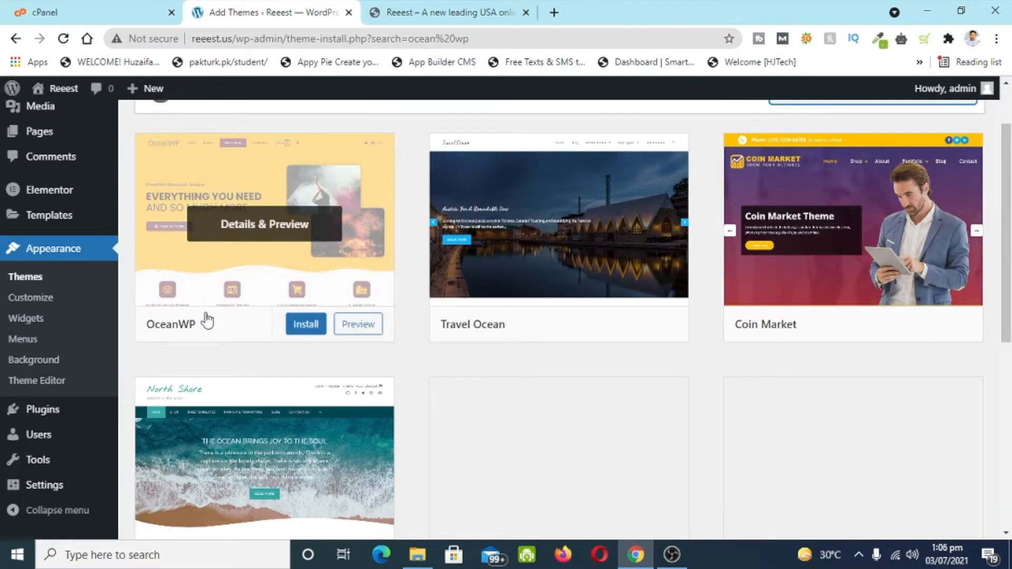
mouse_move(314, 325)
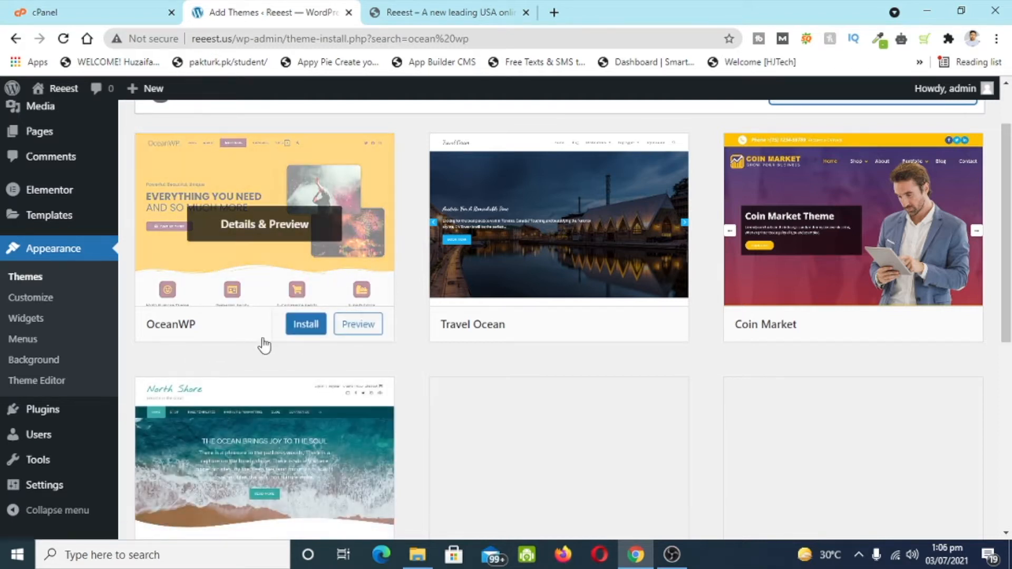
left_click(293, 326)
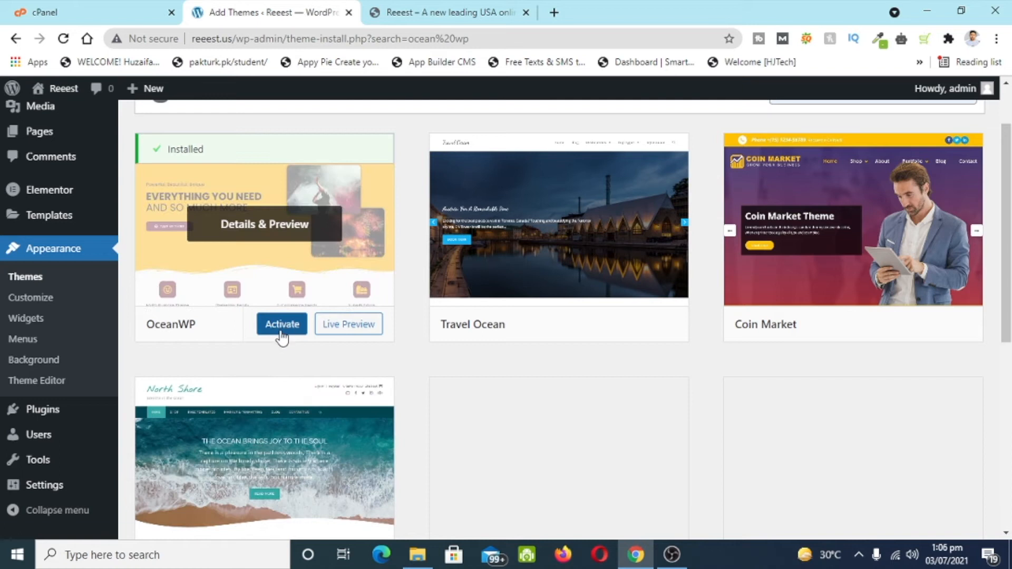
left_click(282, 325)
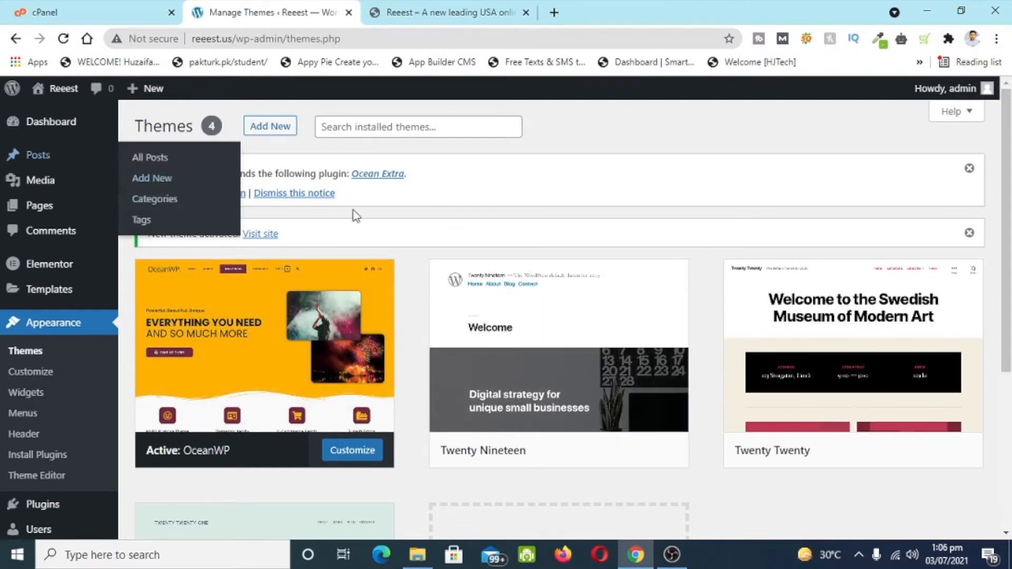
- Bulk-install the recommended Ocean Extra plugin and return to the Dashboard
left_click(222, 194)
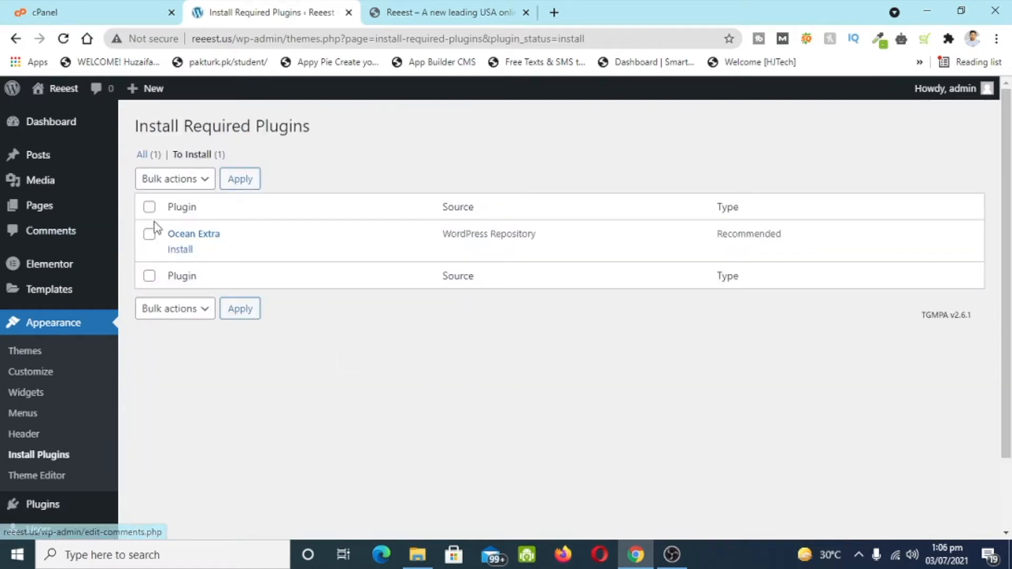
left_click(149, 206)
left_click(150, 184)
left_click(154, 213)
left_click(239, 179)
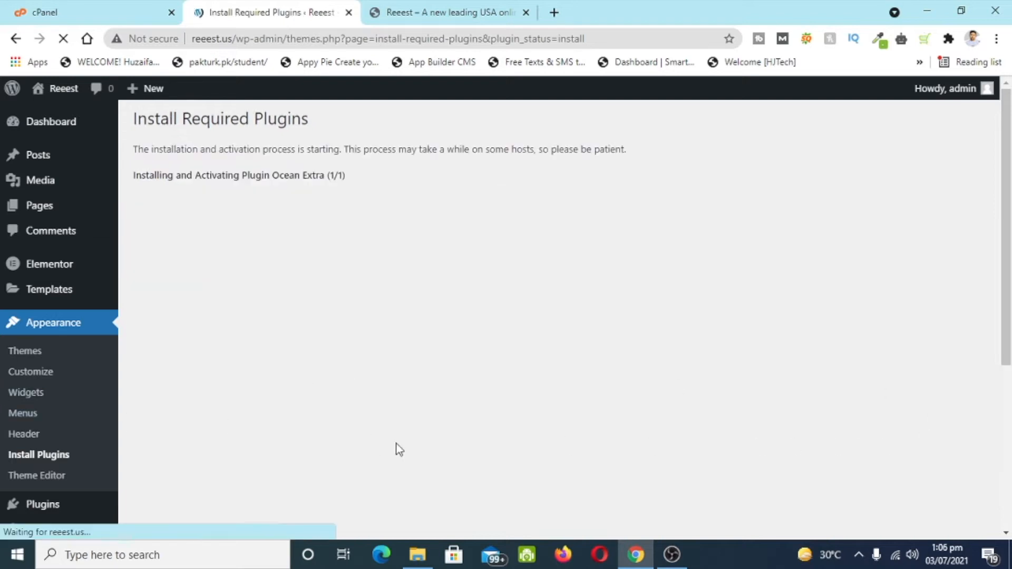
left_click(379, 266)
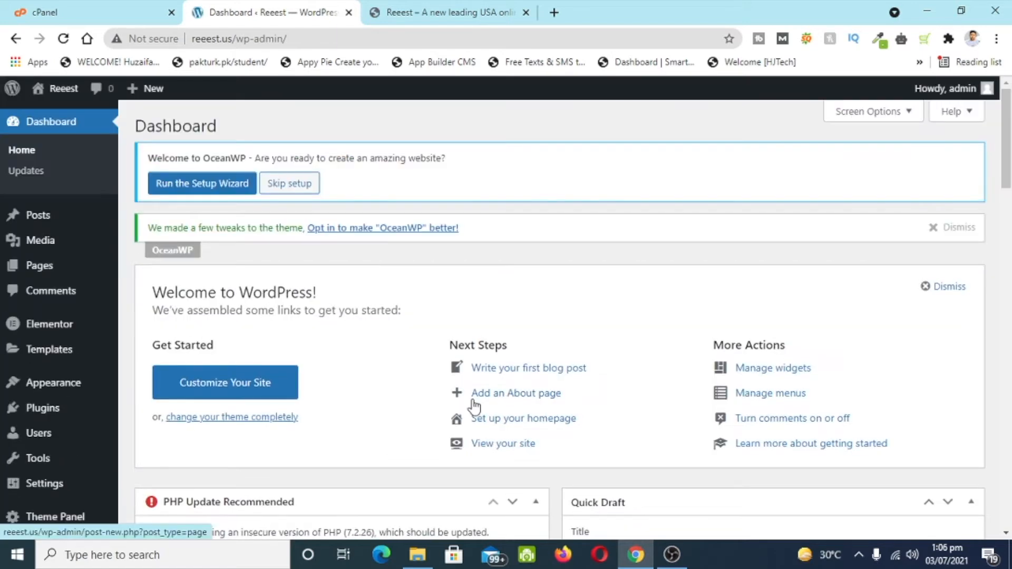
- Launch the OceanWP setup wizard and advance to the demo template step
left_click(201, 188)
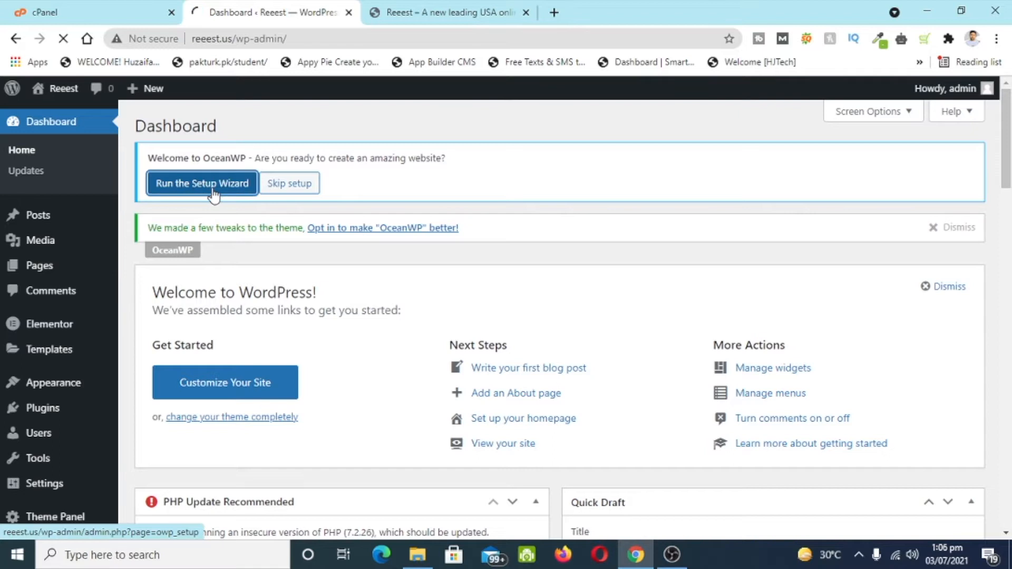
scroll(452, 321, "down", 1)
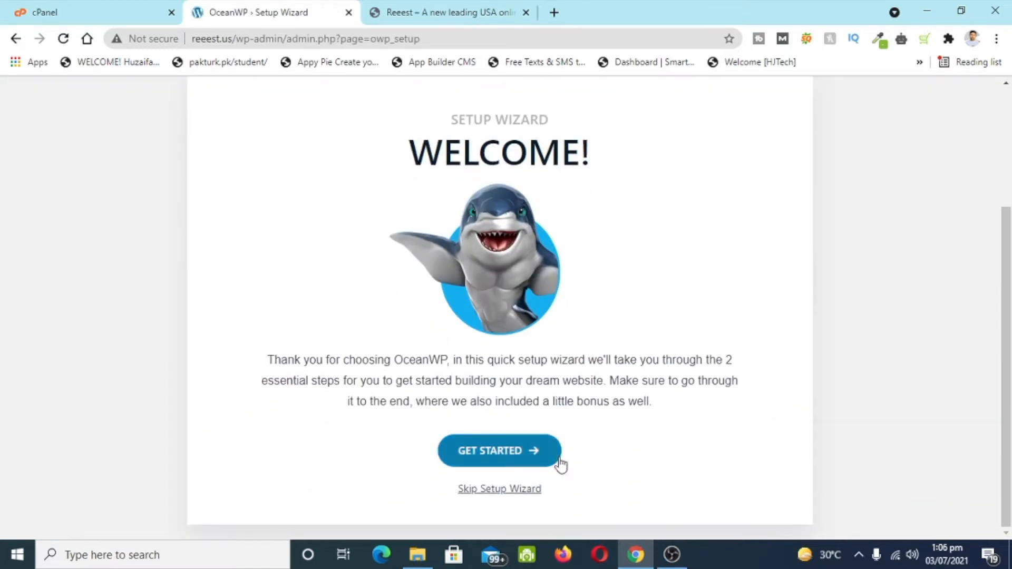
left_click(520, 452)
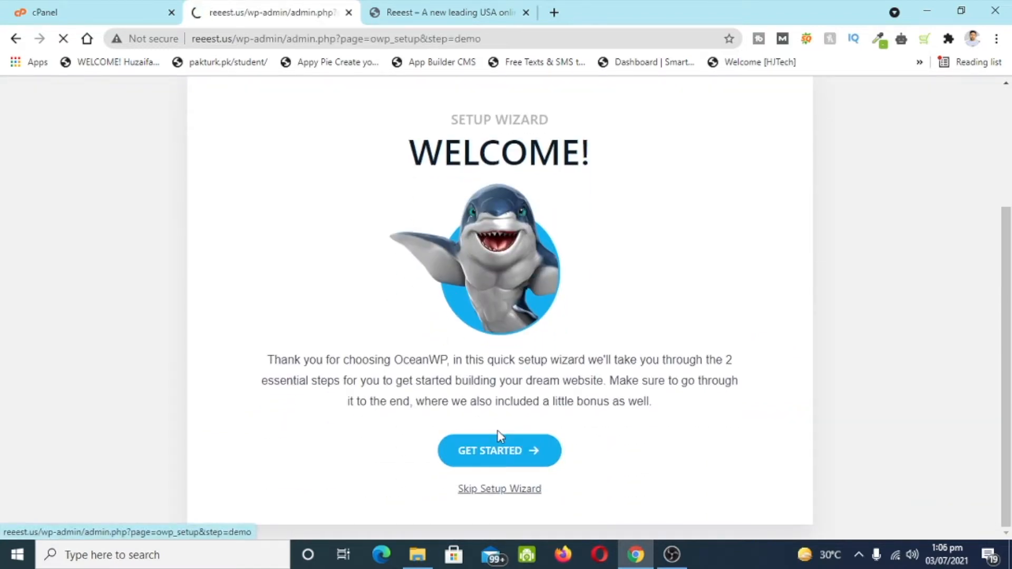
scroll(490, 421, "down", 3)
scroll(694, 292, "up", 3)
scroll(911, 337, "down", 5)
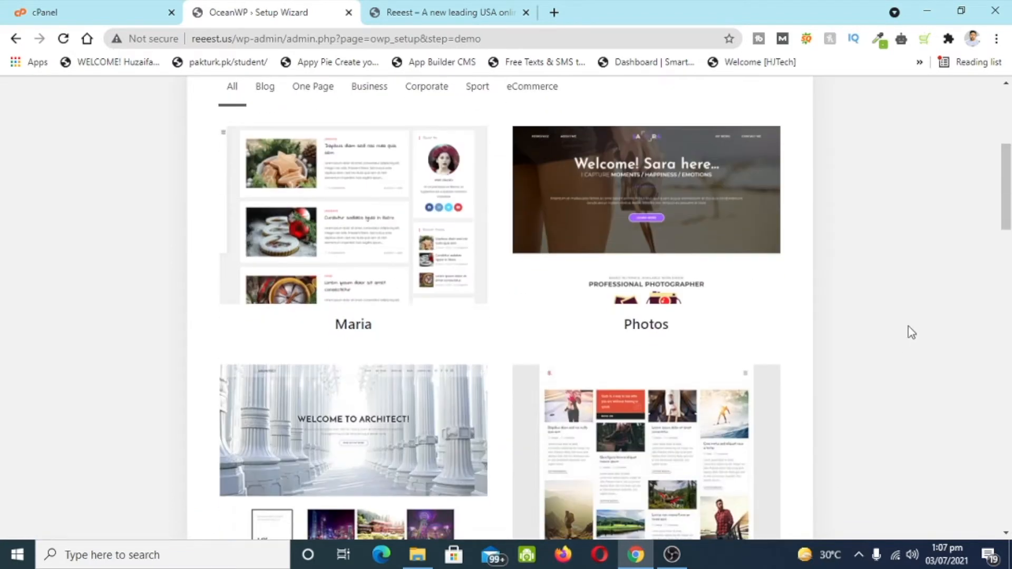
scroll(909, 331, "down", 5)
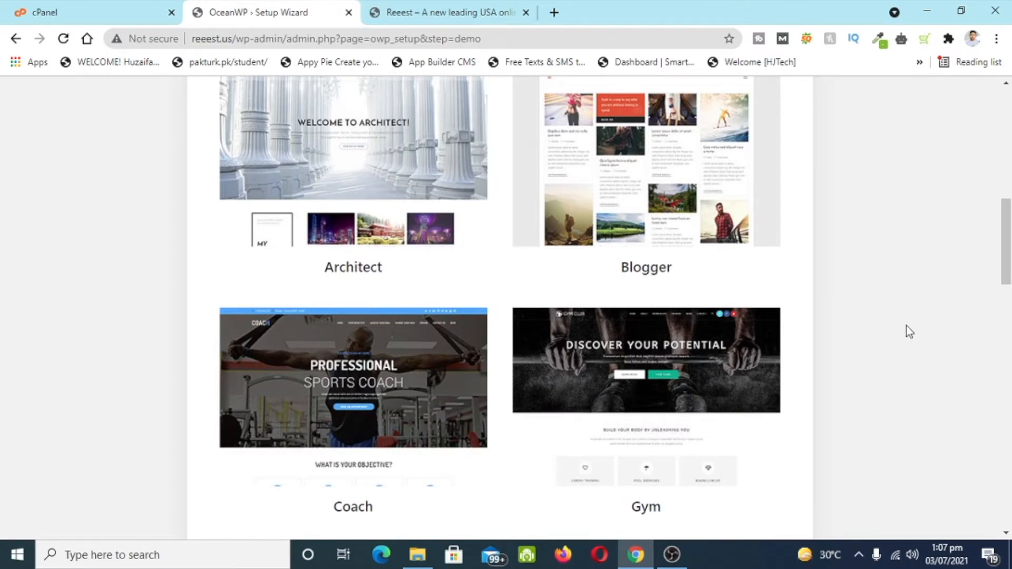
scroll(946, 374, "up", 10)
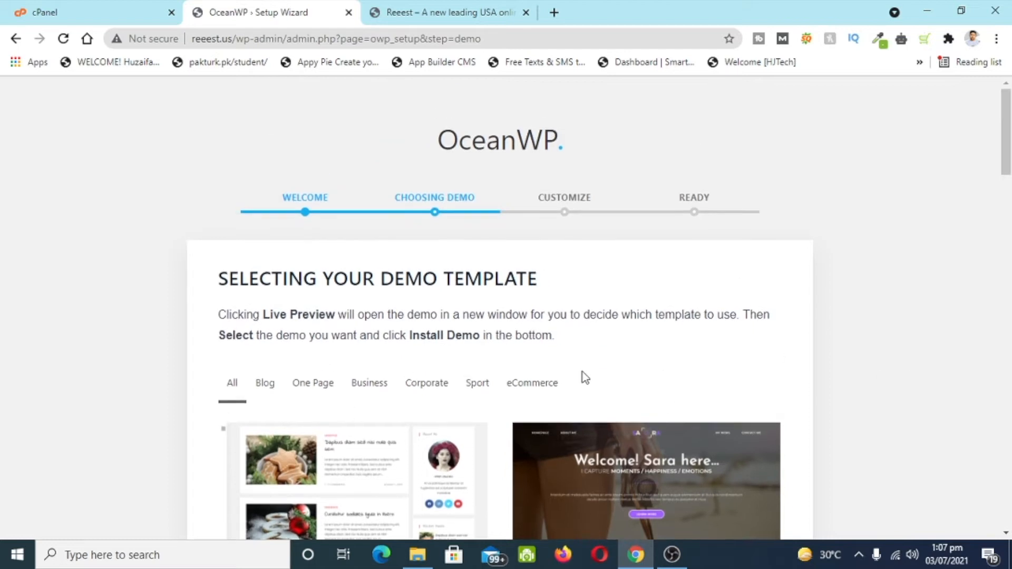
- Filter to eCommerce demos, select Store, browse its live preview, then return
left_click(522, 389)
scroll(496, 401, "down", 3)
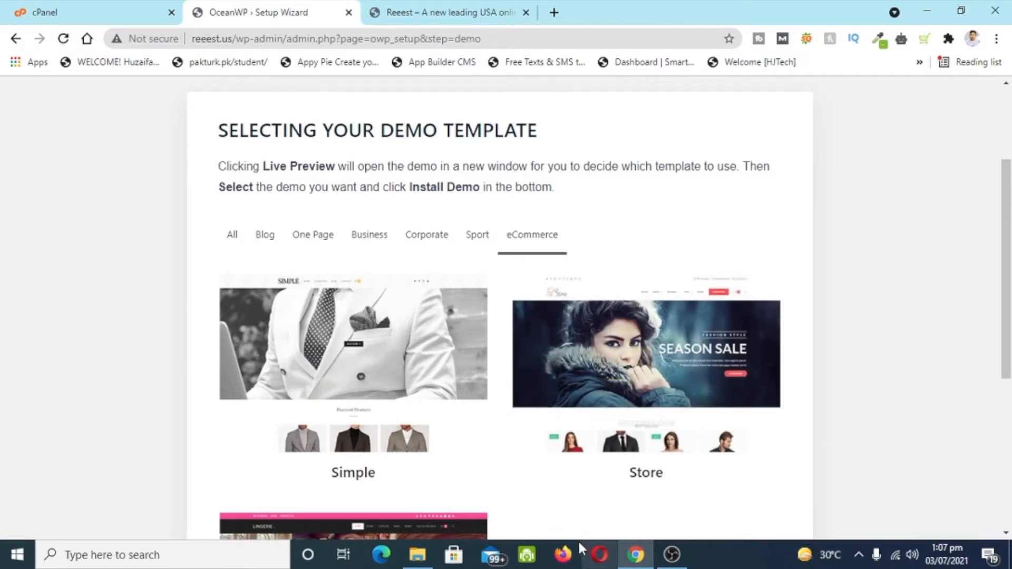
mouse_move(592, 426)
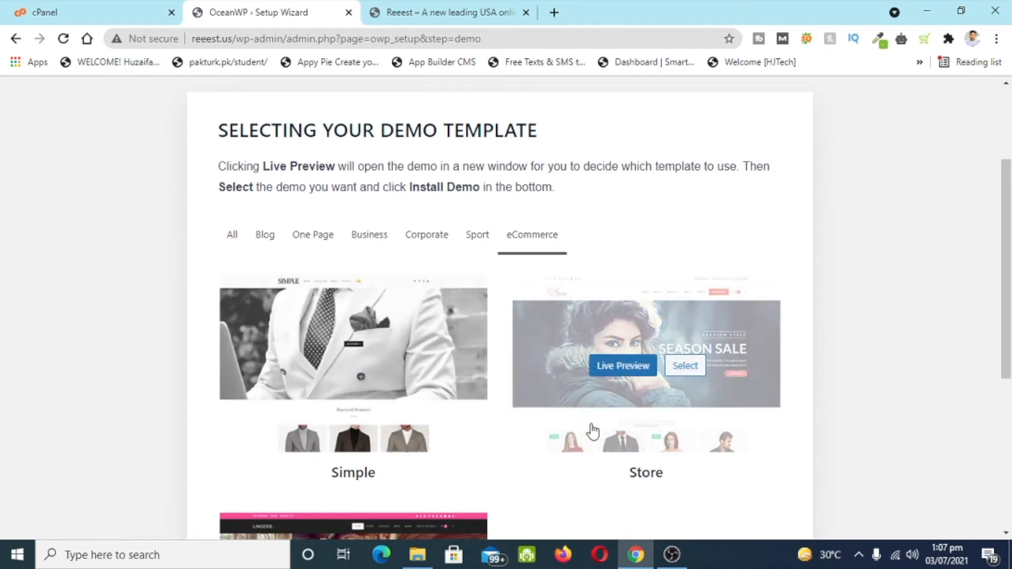
left_click(689, 425)
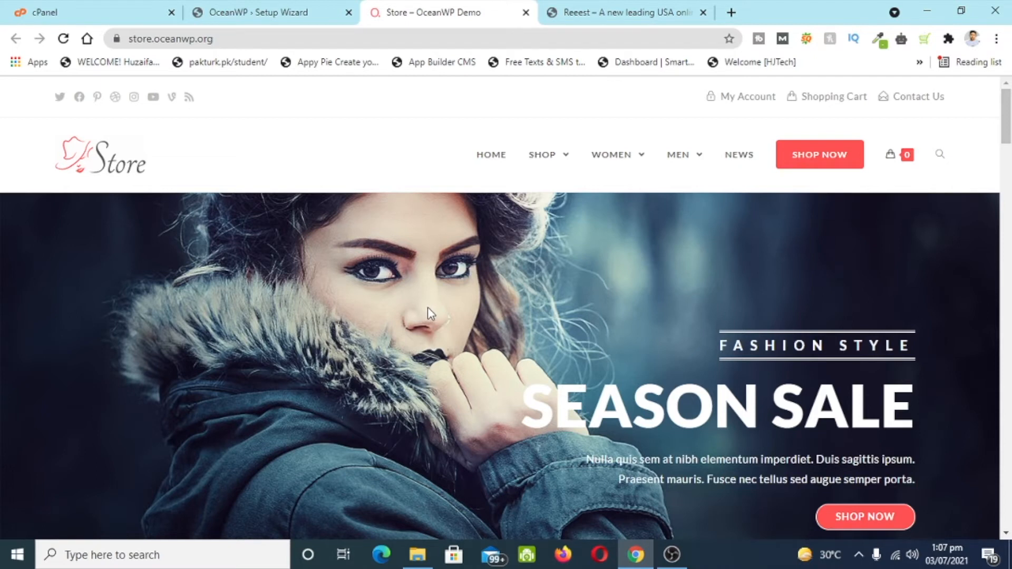
scroll(430, 308, "down", 12)
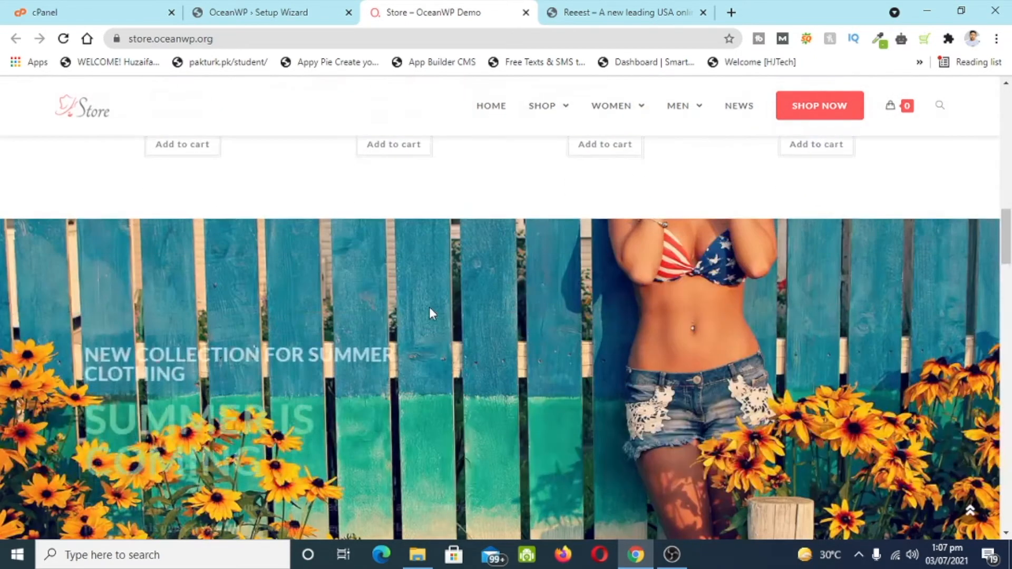
scroll(430, 308, "down", 10)
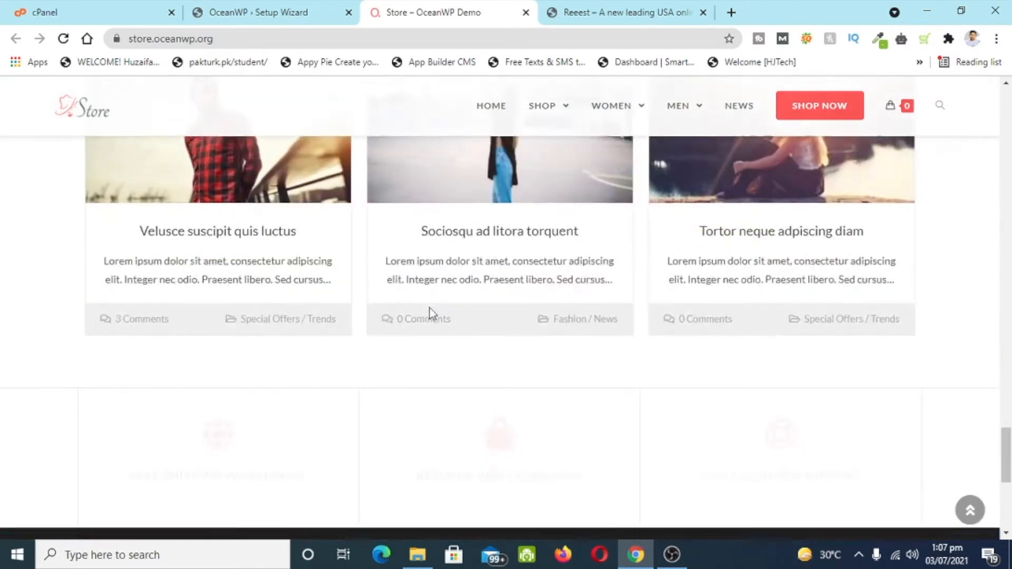
scroll(429, 308, "down", 6)
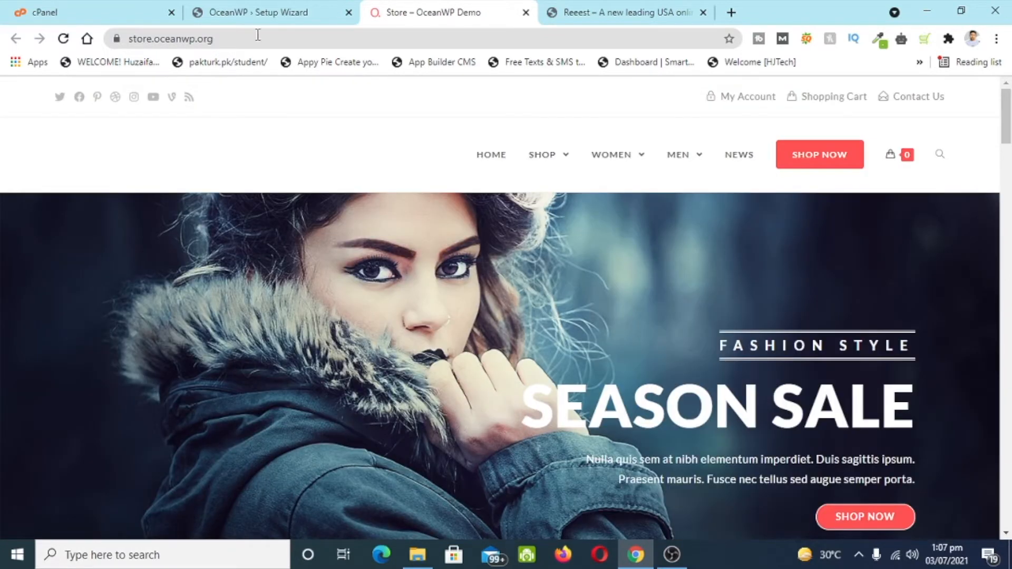
left_click(255, 11)
- Start installing the Store demo
scroll(633, 237, "down", 3)
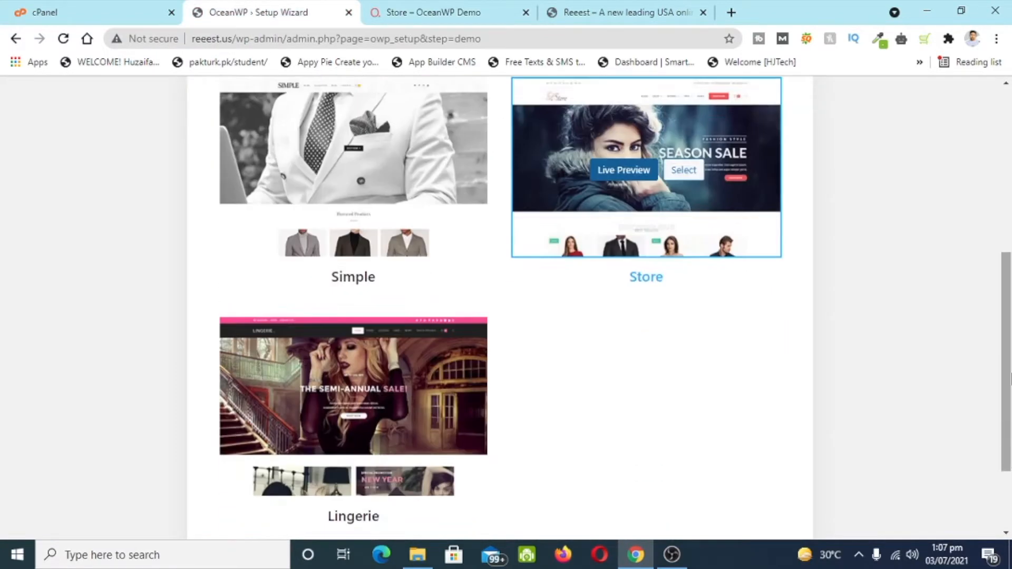
scroll(791, 327, "down", 2)
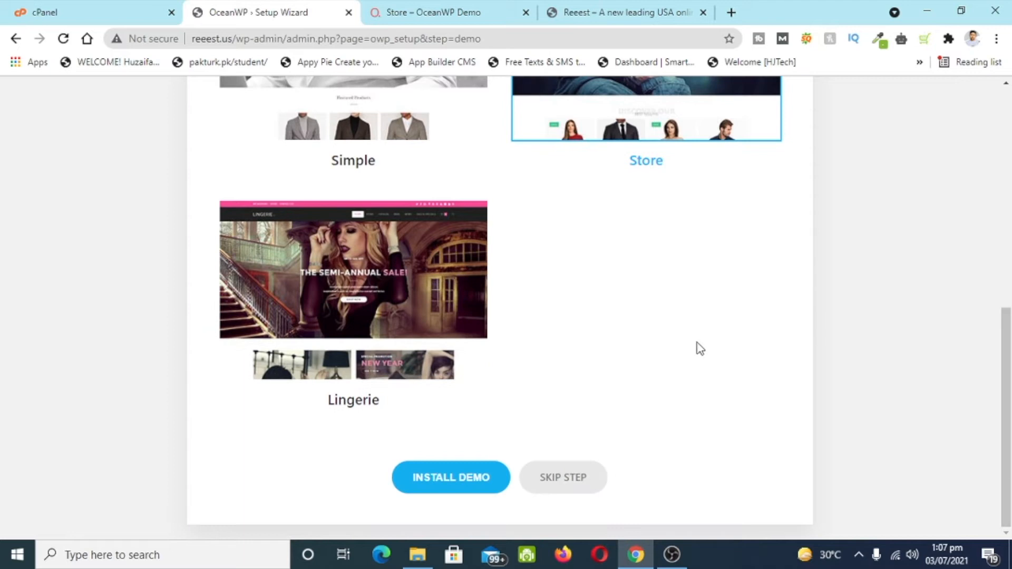
left_click(452, 486)
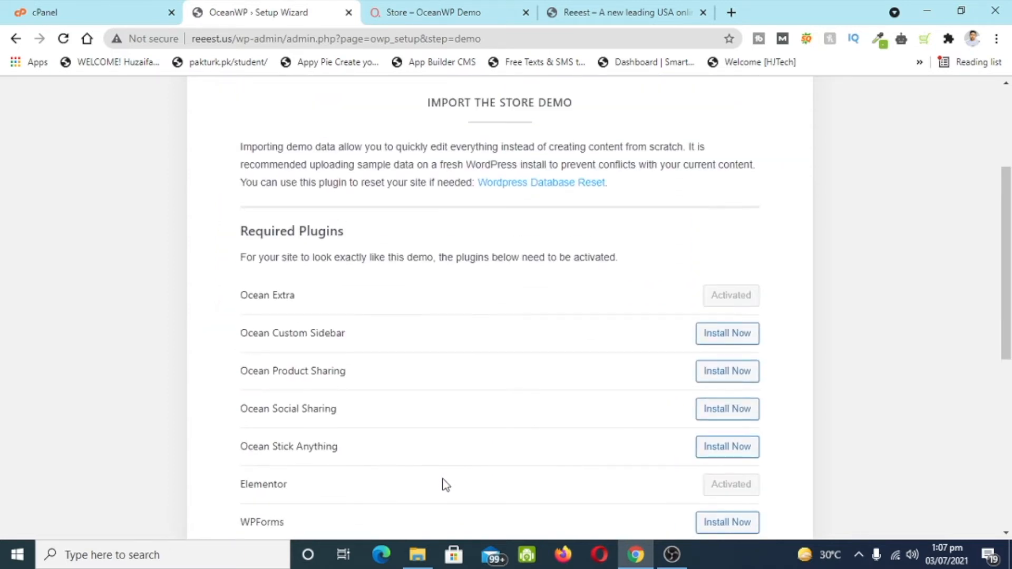
scroll(443, 484, "down", 4)
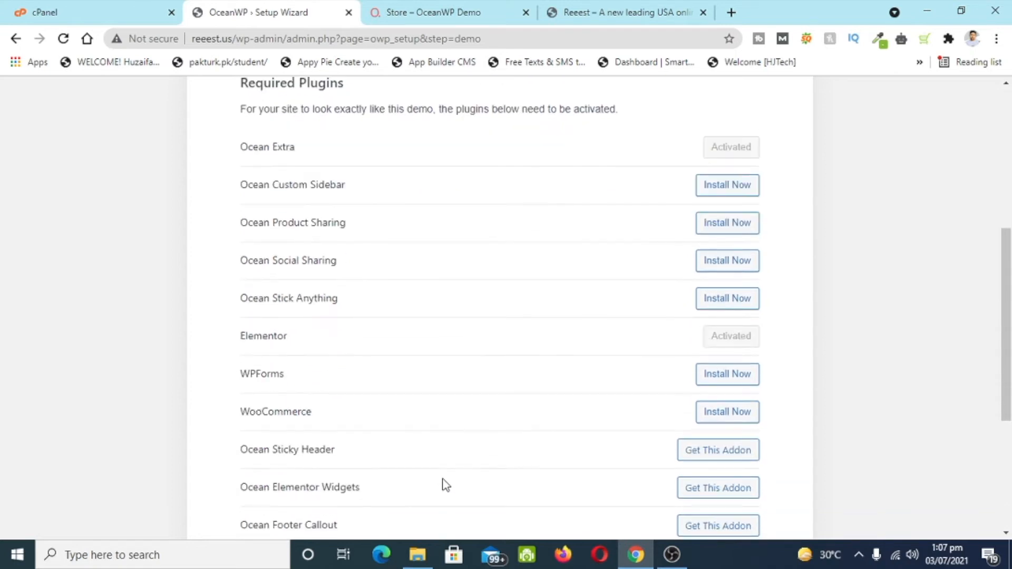
scroll(825, 345, "up", 5)
scroll(826, 346, "down", 2)
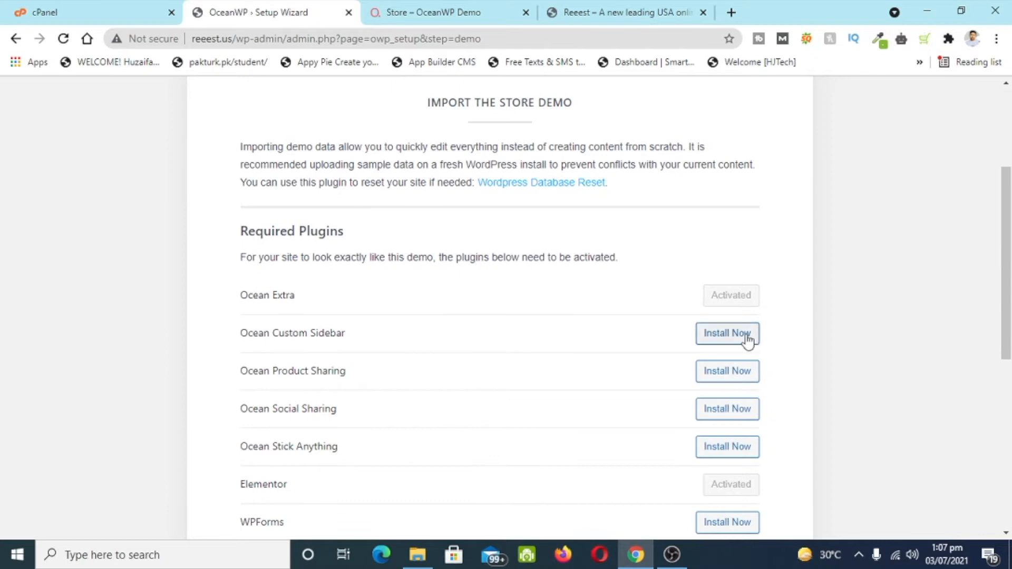
scroll(828, 324, "down", 1)
scroll(829, 324, "down", 1)
- Install Ocean Custom Sidebar, Product Sharing, Social Sharing, Stick Anything, WPForms and WooCommerce
left_click(744, 260)
left_click(728, 298)
left_click(738, 335)
left_click(740, 373)
scroll(738, 395, "down", 2)
left_click(732, 379)
left_click(740, 414)
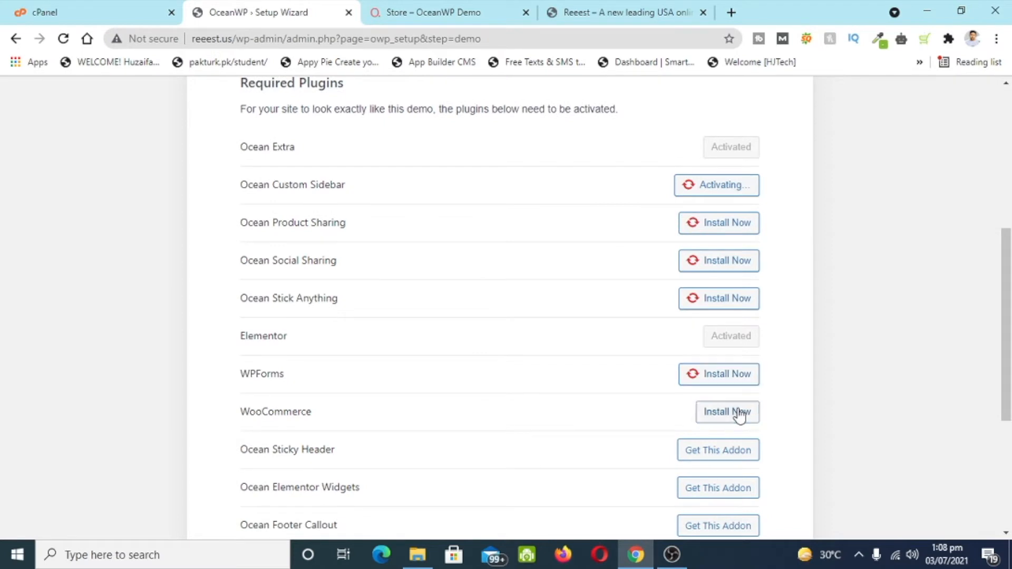
scroll(743, 414, "down", 4)
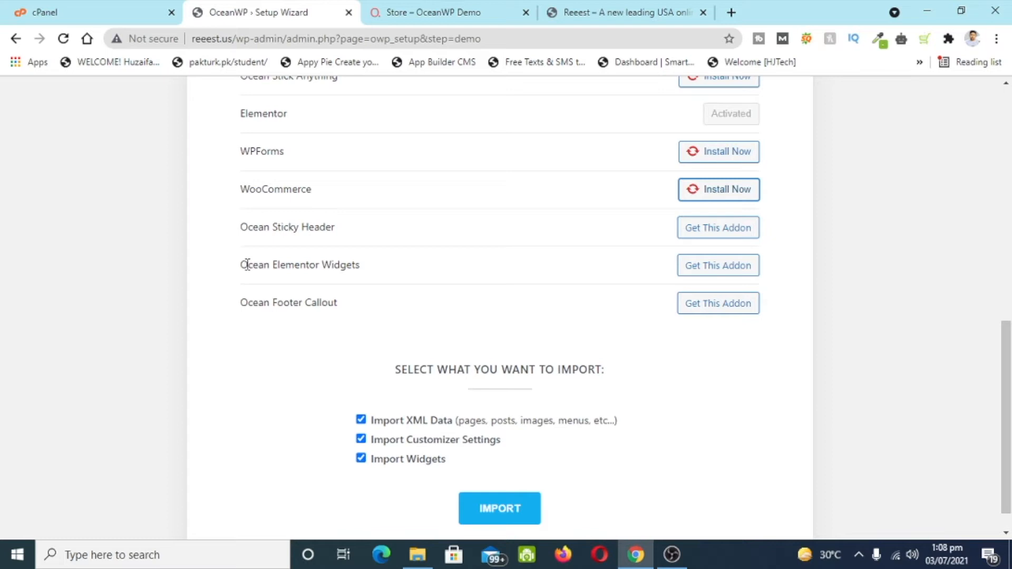
- Import the Store demo's XML data, customizer settings and widgets
left_click_drag(242, 309, 337, 315)
left_click(336, 316)
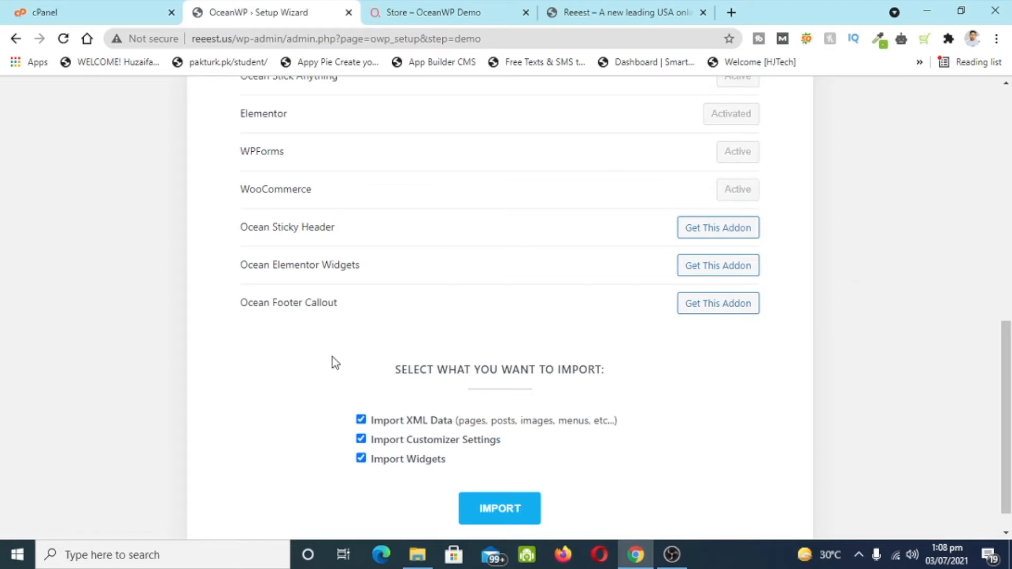
scroll(332, 357, "up", 2)
scroll(681, 283, "up", 5)
scroll(506, 305, "down", 7)
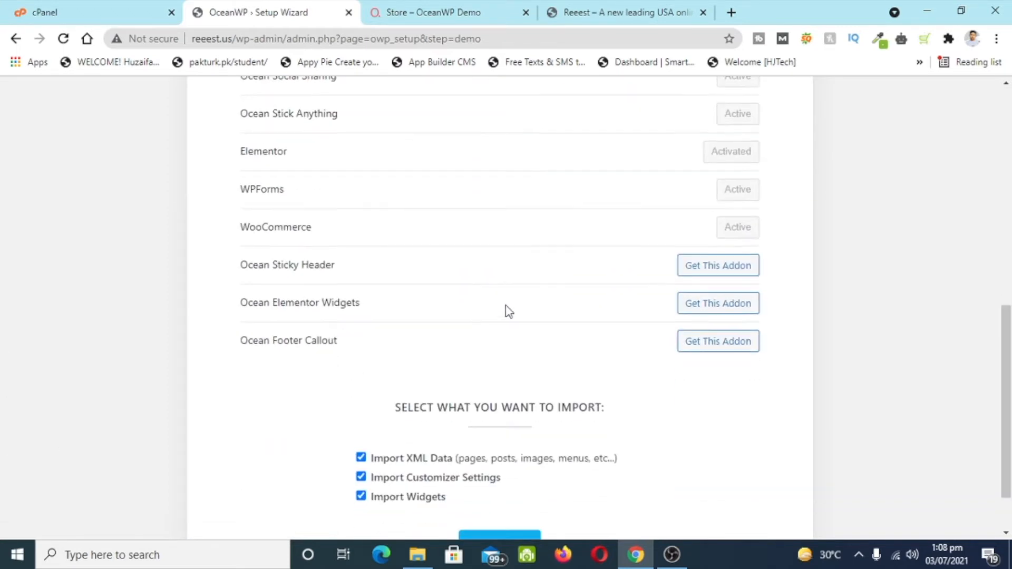
scroll(507, 311, "down", 2)
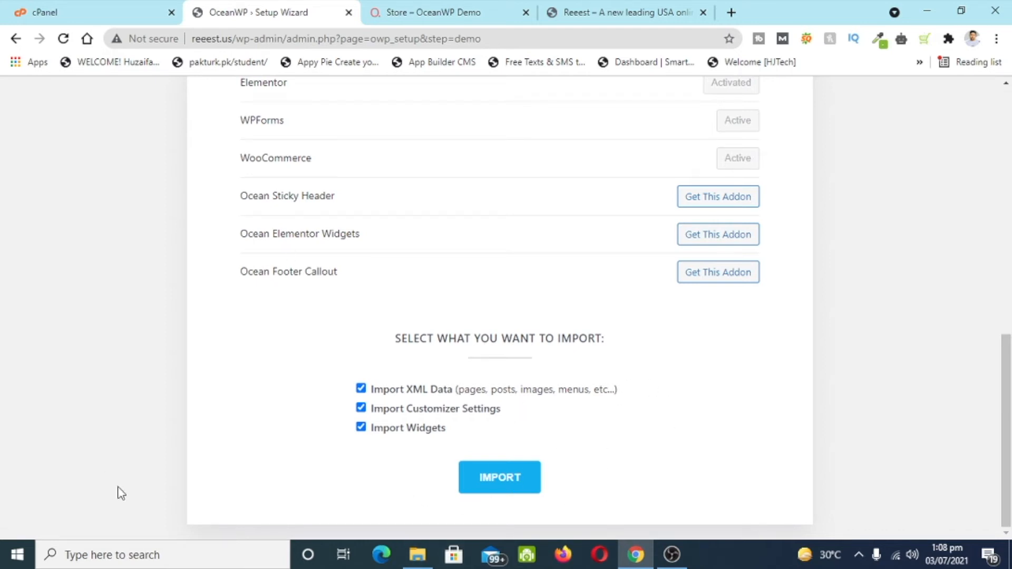
left_click(505, 484)
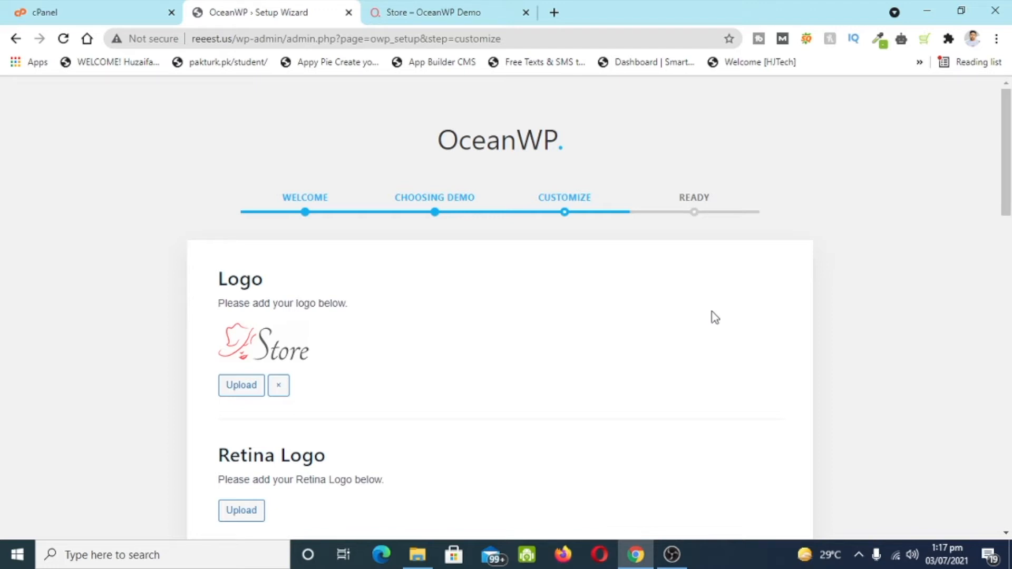
- Upload Reeest-USA.png from Downloads and choose it as the site logo
scroll(714, 317, "down", 1)
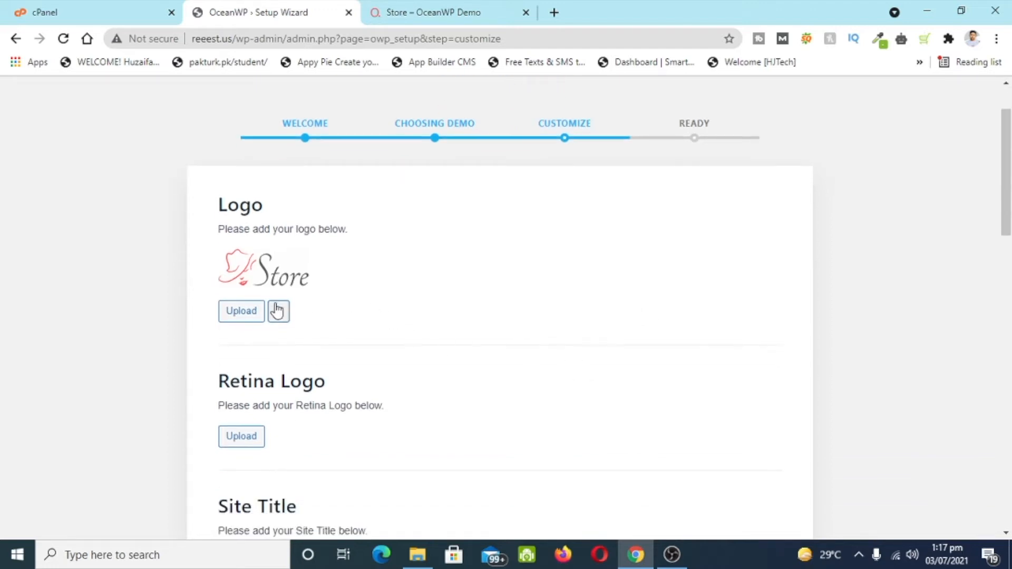
left_click(241, 312)
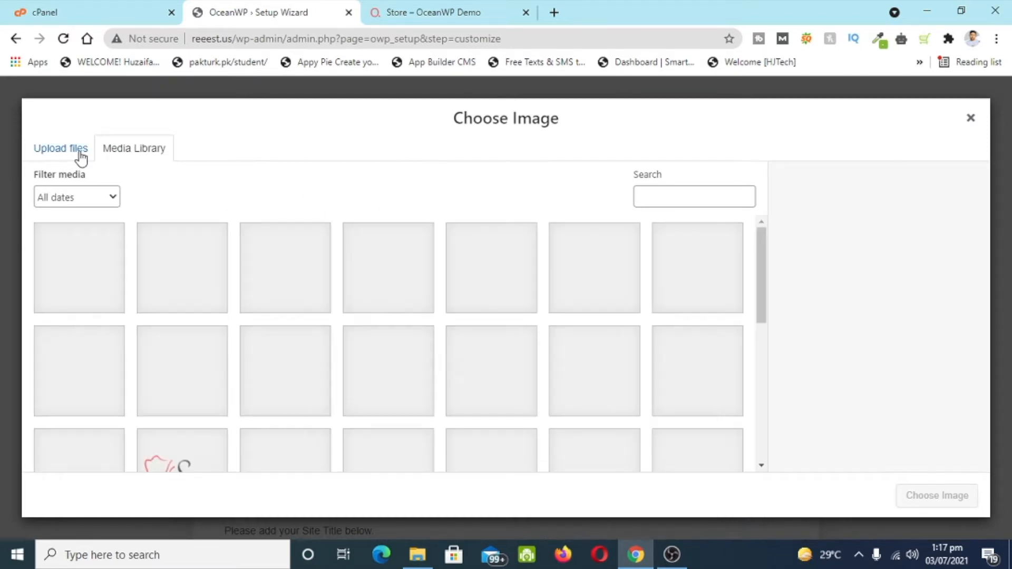
left_click(80, 157)
left_click(488, 334)
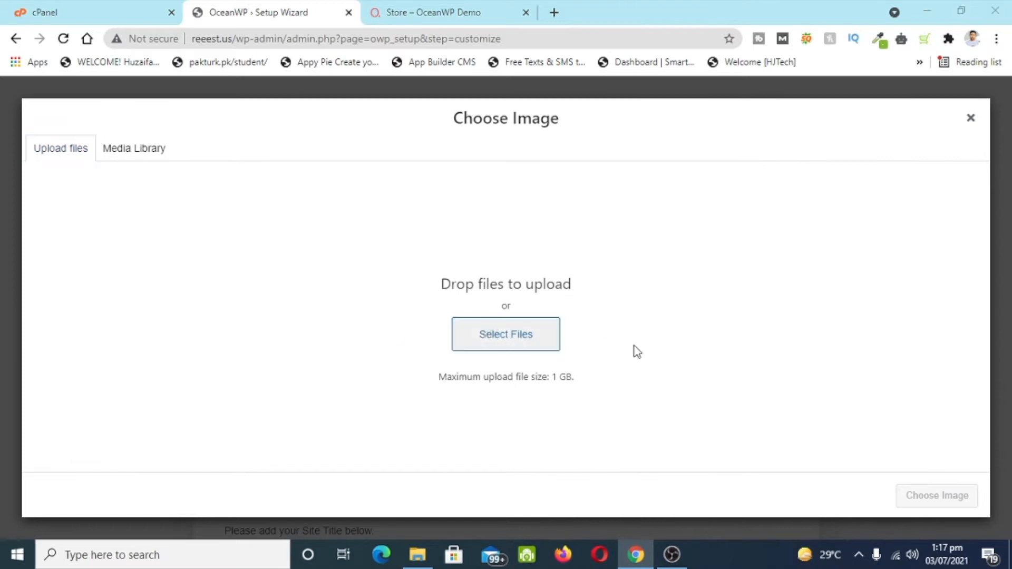
left_click(359, 262)
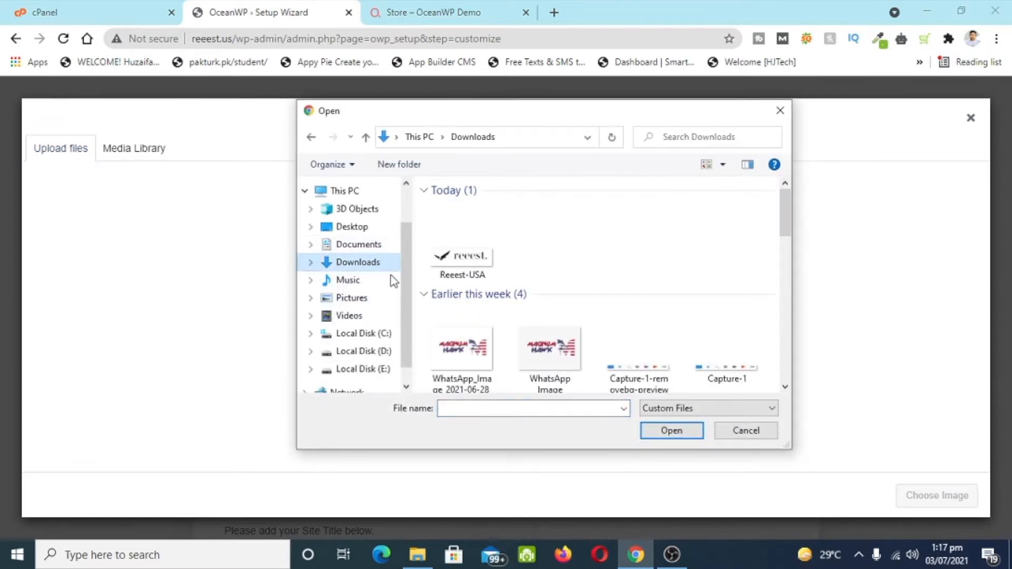
left_click(491, 275)
left_click(680, 431)
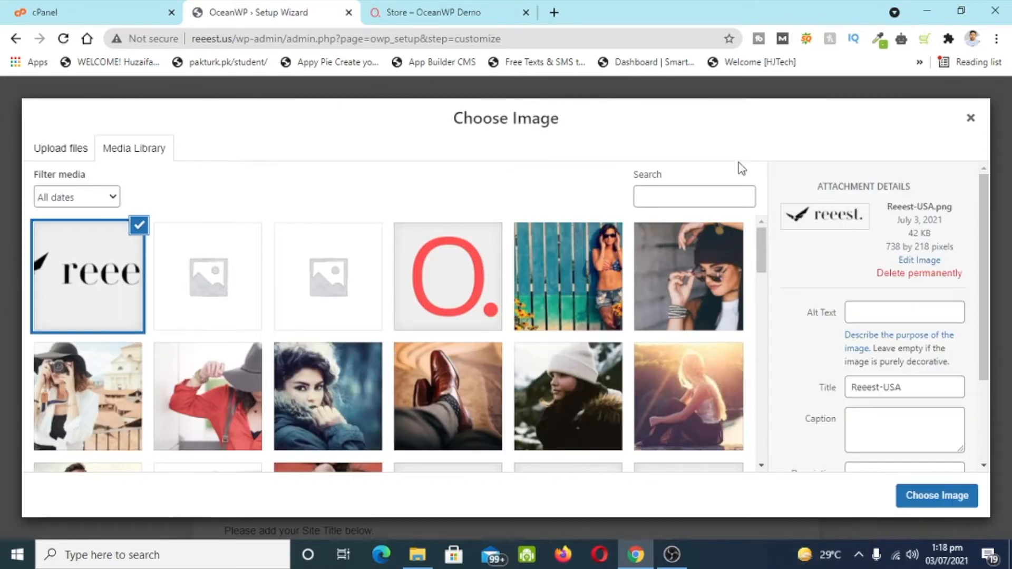
left_click(920, 503)
scroll(403, 316, "down", 3)
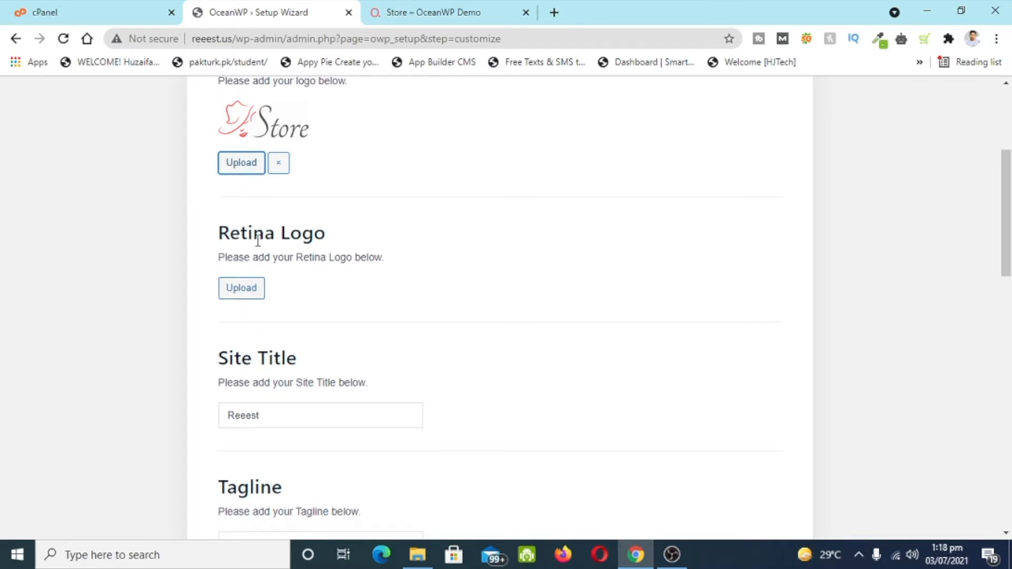
- Set the reeest logo image as the retina logo
left_click(243, 295)
left_click(76, 286)
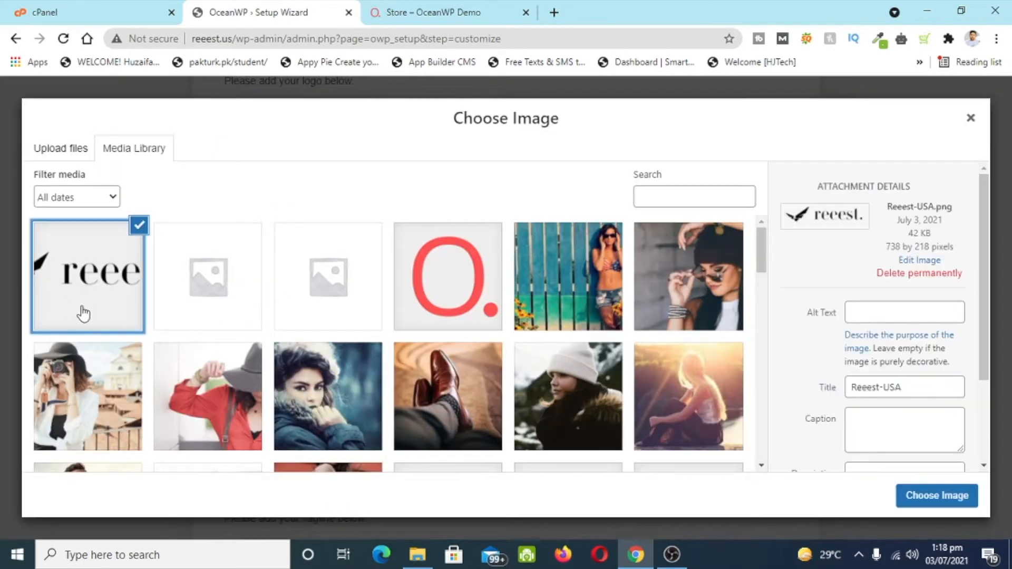
left_click(905, 504)
scroll(427, 377, "down", 5)
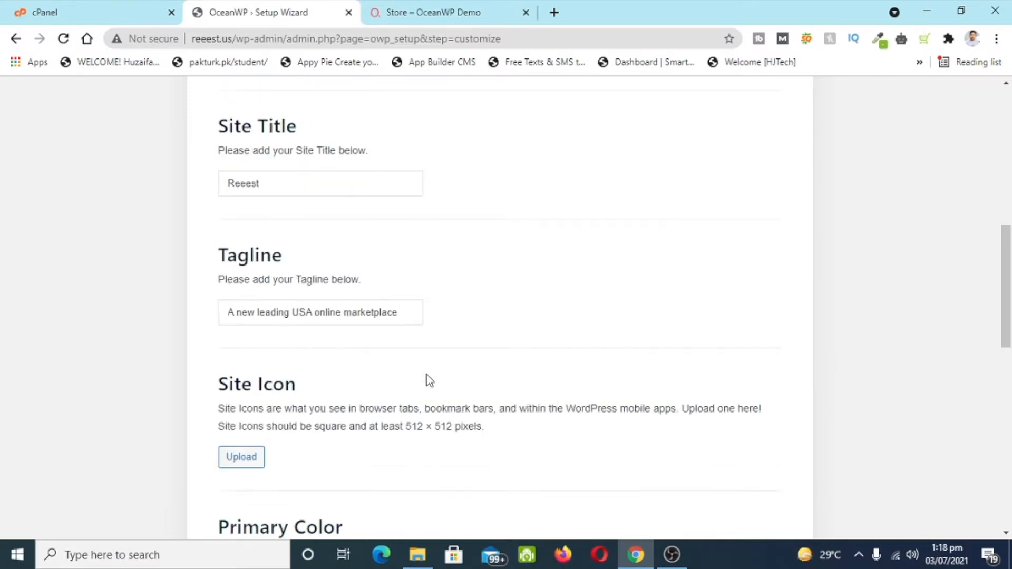
scroll(285, 211, "up", 3)
scroll(302, 273, "down", 4)
scroll(253, 242, "down", 2)
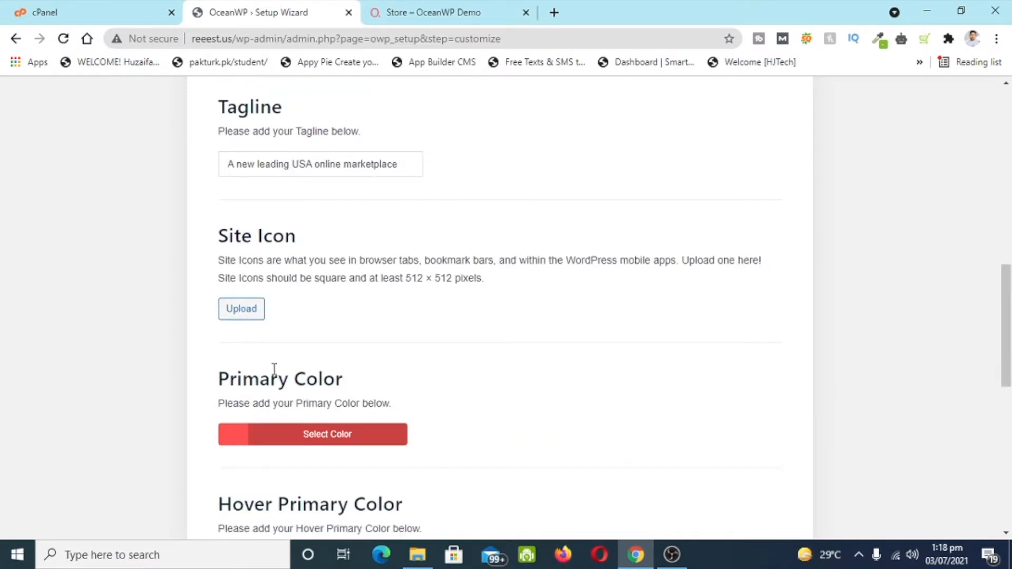
scroll(305, 380, "down", 5)
scroll(364, 361, "up", 2)
- Set the Primary Color to black (#000000)
left_click(363, 216)
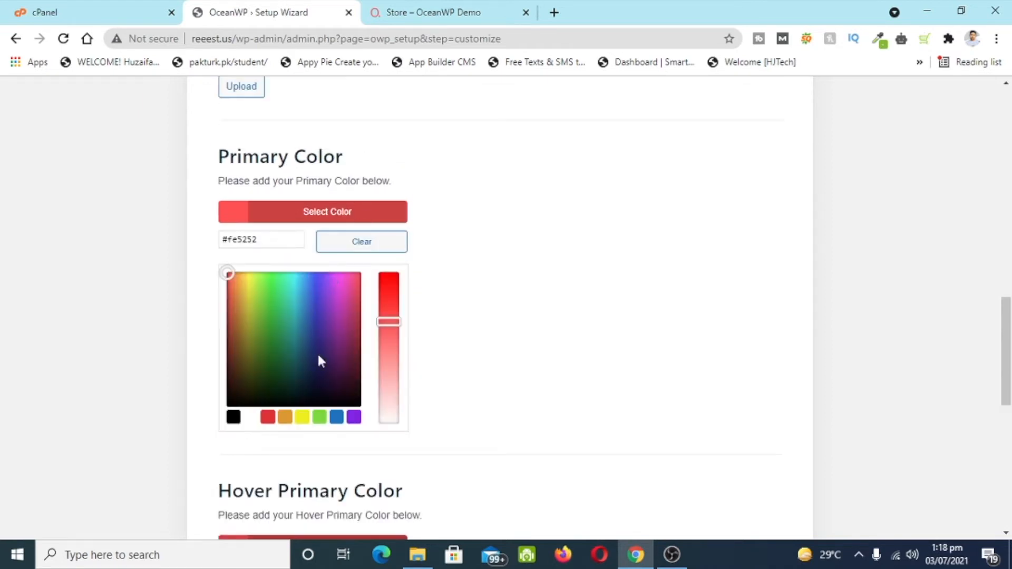
mouse_move(242, 287)
left_mouse_down()
mouse_move(235, 273)
mouse_move(236, 441)
left_mouse_up()
left_click(238, 447)
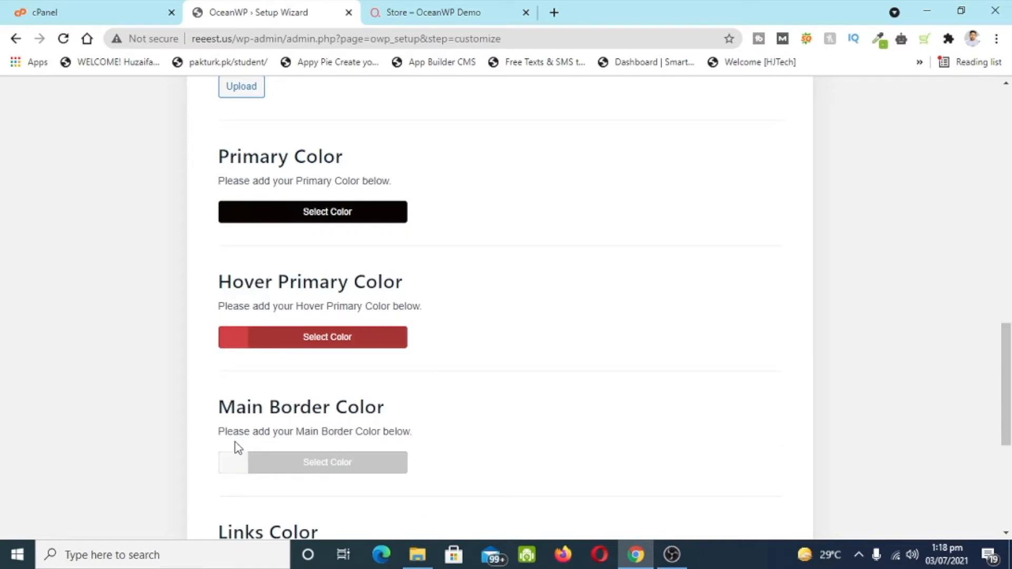
left_click(279, 220)
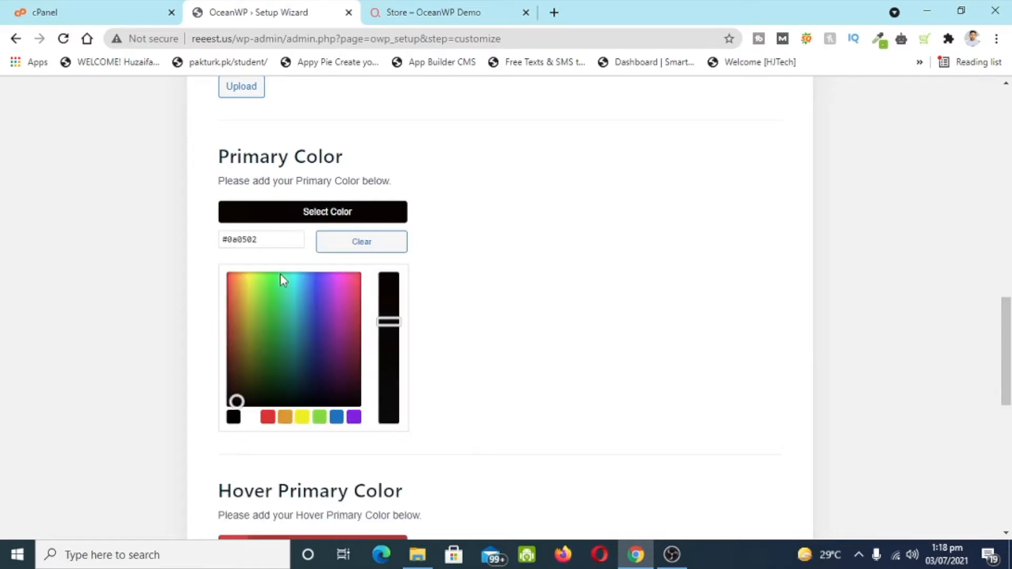
left_click_drag(233, 403, 223, 421)
left_click(231, 415)
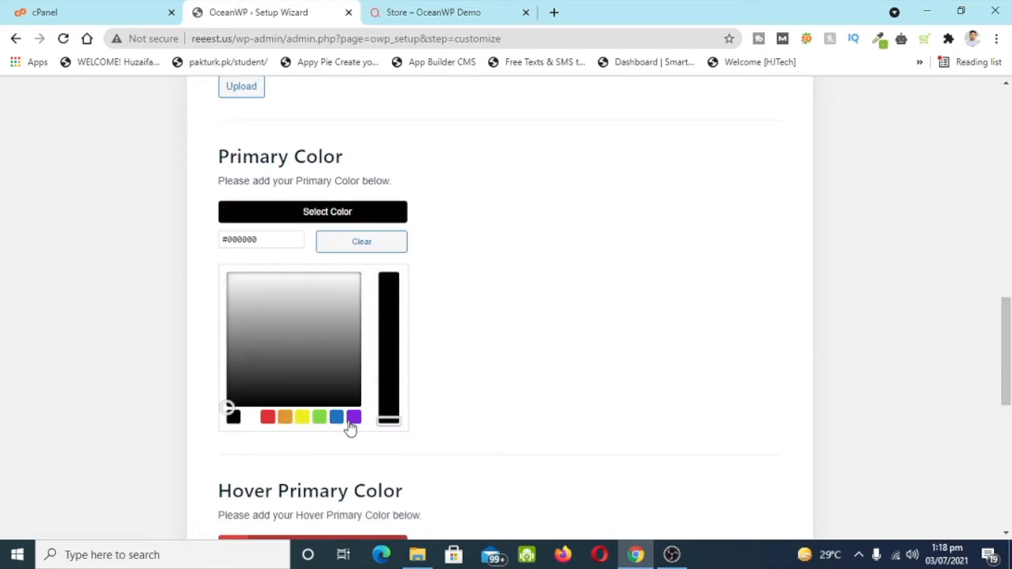
left_click(508, 425)
scroll(296, 234, "down", 1)
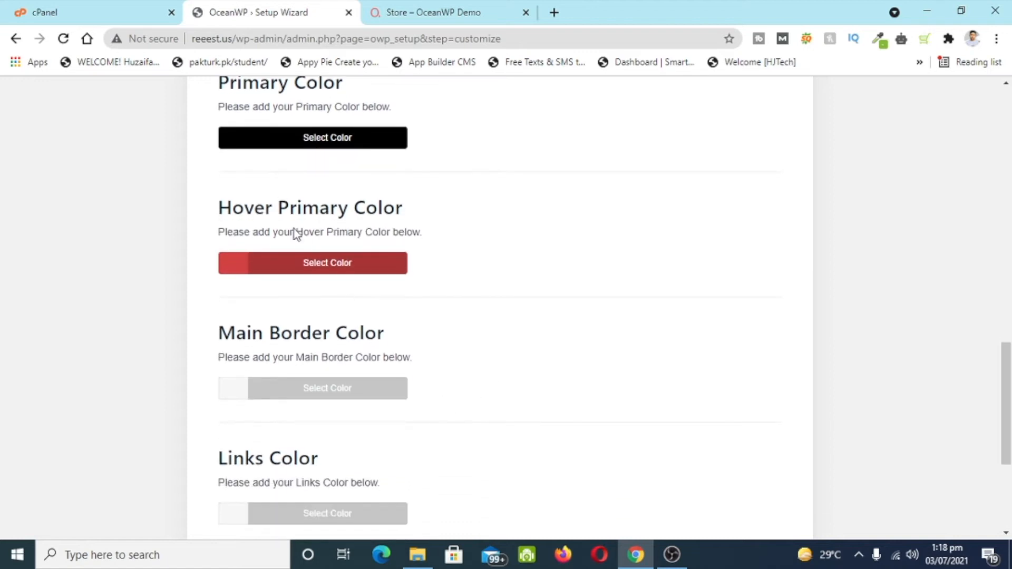
- Set the Hover Primary Color to dark grey and continue past the colour step
left_click(307, 262)
left_click(239, 469)
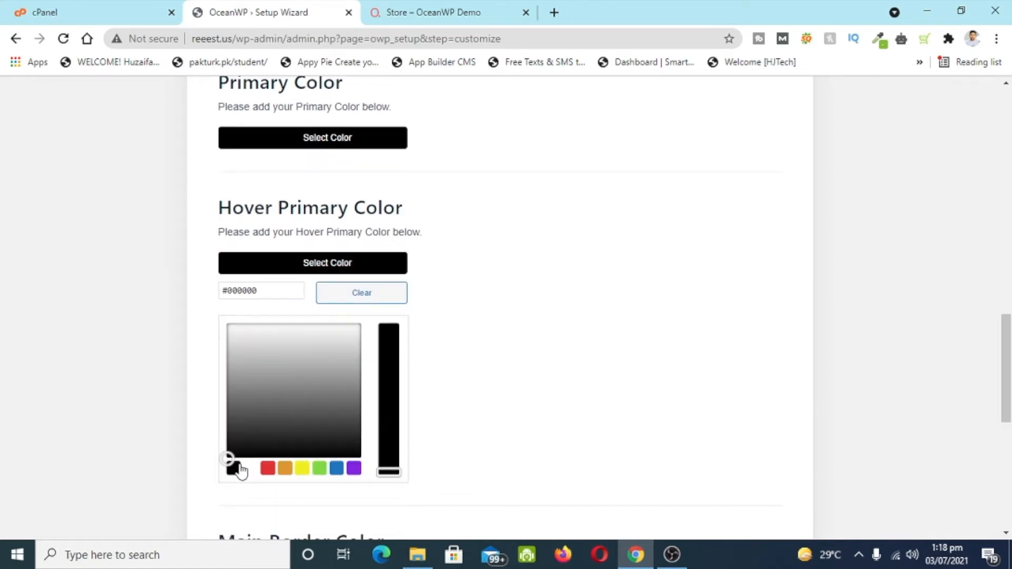
mouse_move(230, 454)
left_mouse_down()
mouse_move(283, 407)
mouse_move(244, 427)
left_mouse_up()
left_click(600, 389)
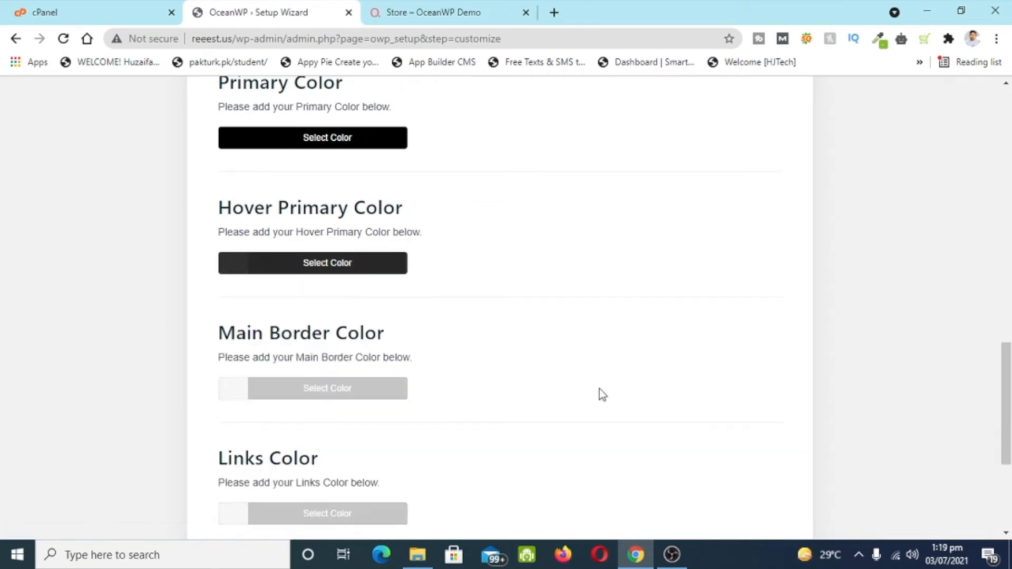
scroll(601, 388, "down", 3)
scroll(604, 394, "down", 1)
left_click(447, 486)
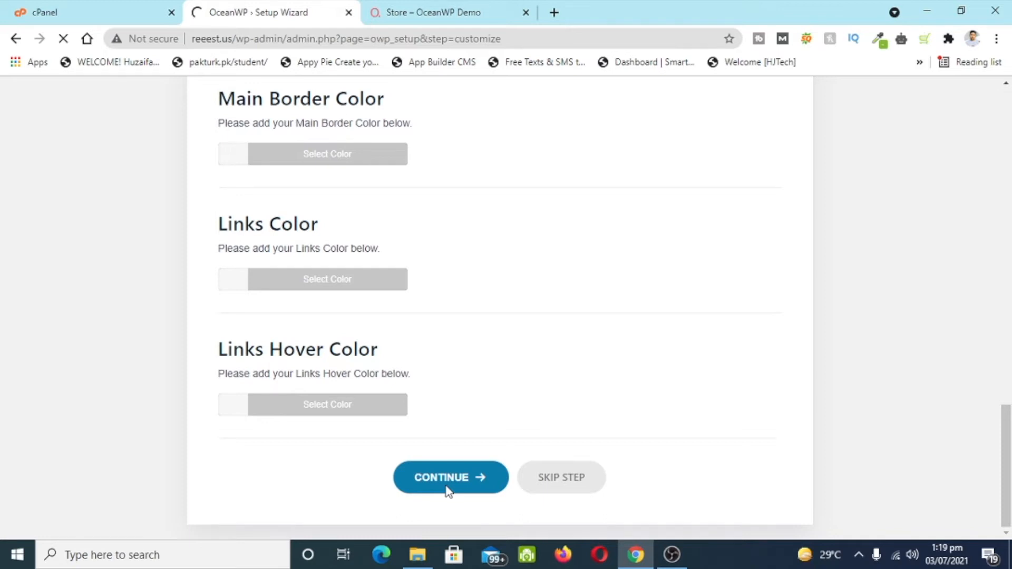
- Finish the wizard and open the live site in a new tab
scroll(457, 302, "down", 4)
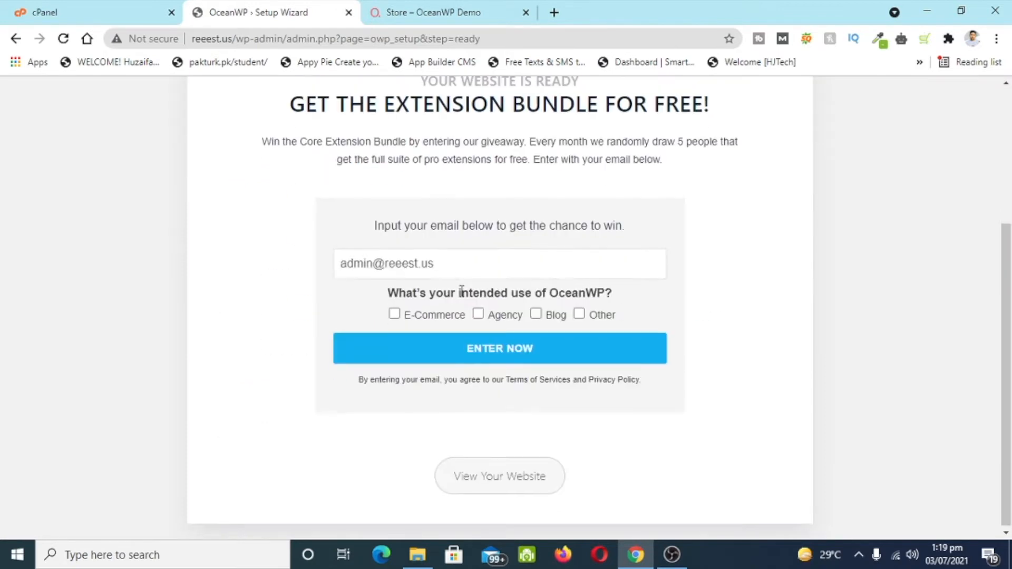
left_click(478, 481)
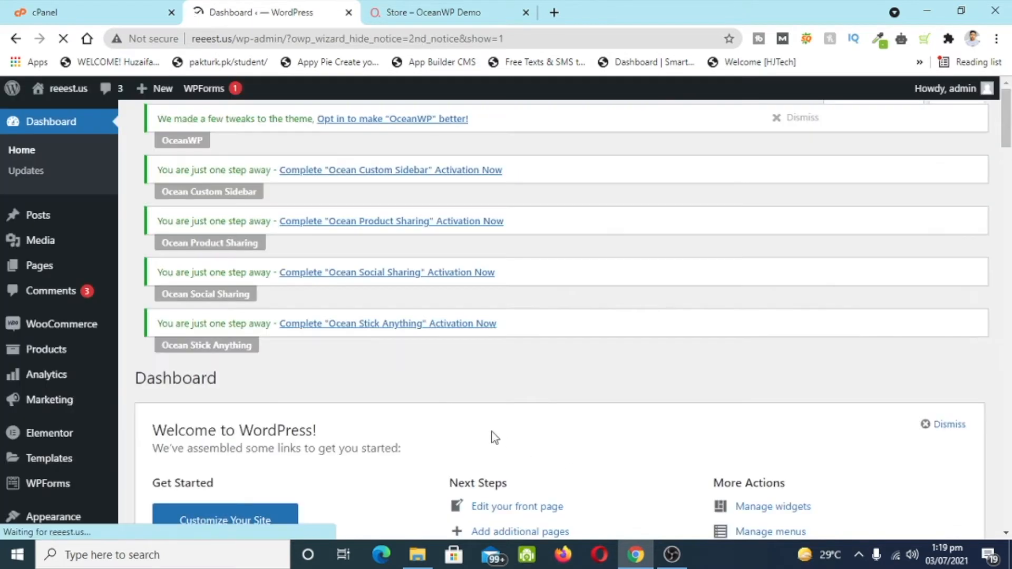
mouse_move(73, 91)
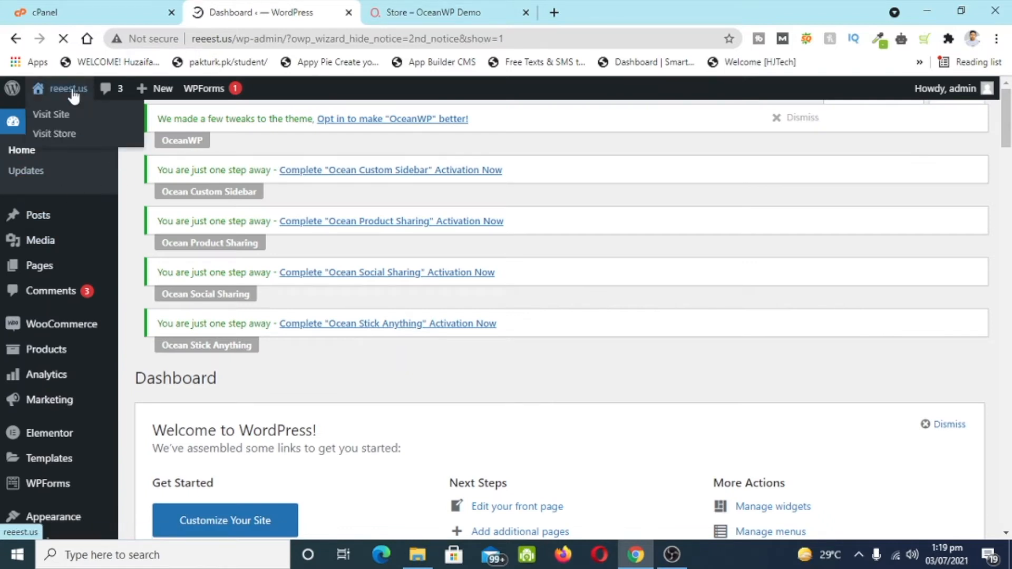
right_click(64, 116)
left_click(94, 126)
left_click(430, 10)
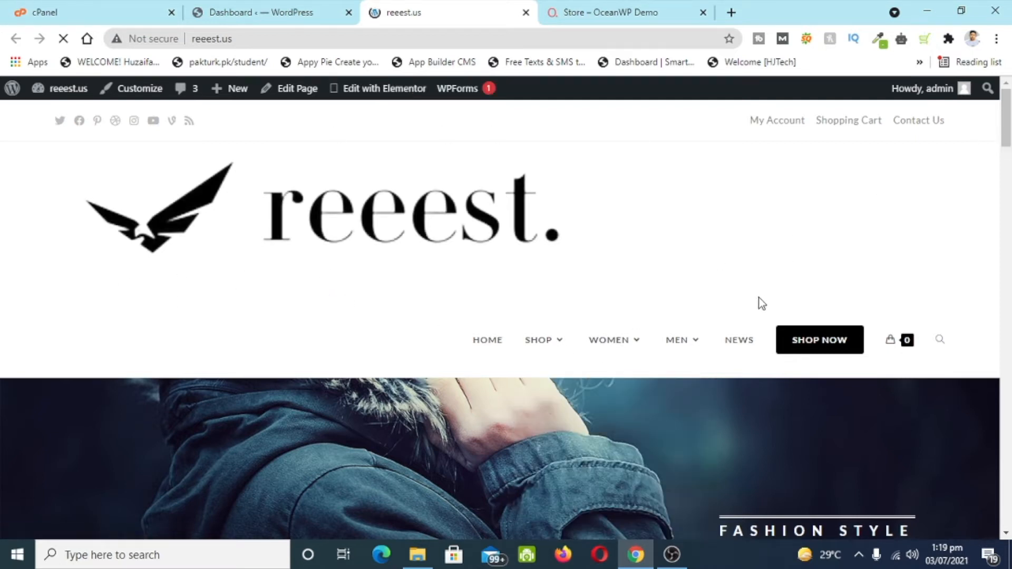
- Scroll through the reeest homepage, then open the Customizer from the admin bar
mouse_move(651, 330)
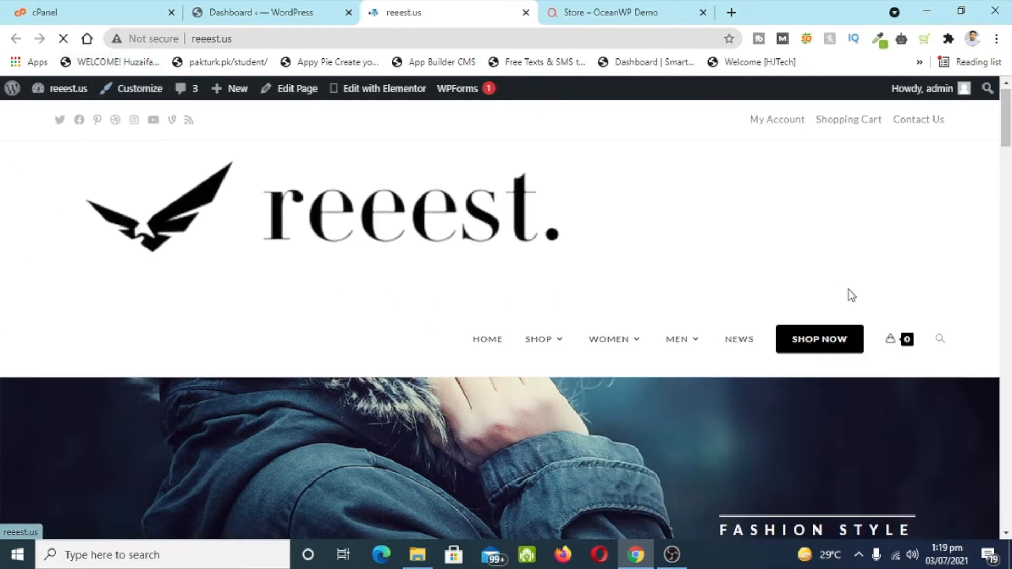
scroll(849, 289, "down", 4)
scroll(753, 203, "down", 6)
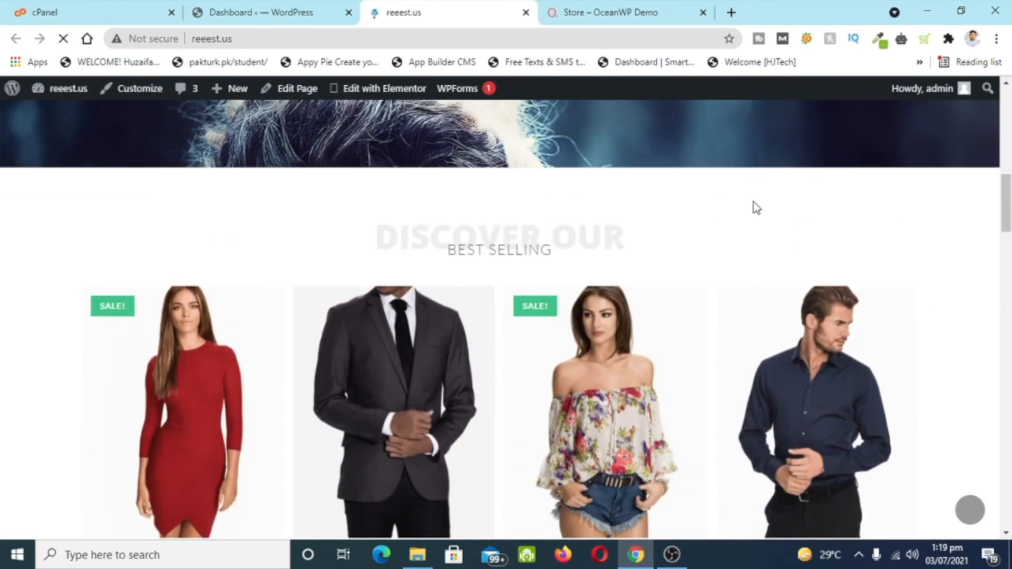
scroll(755, 207, "down", 20)
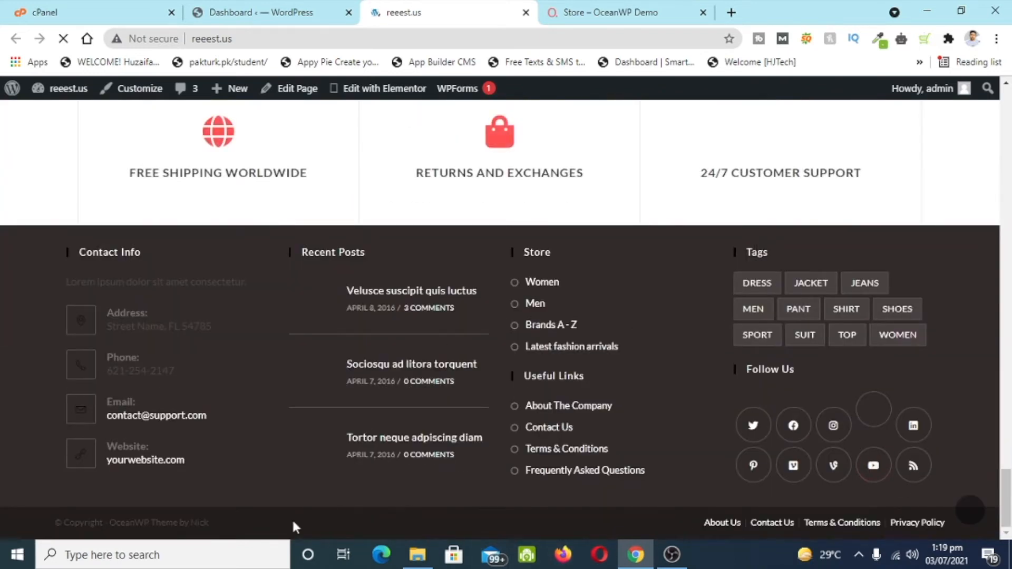
scroll(294, 527, "up", 10)
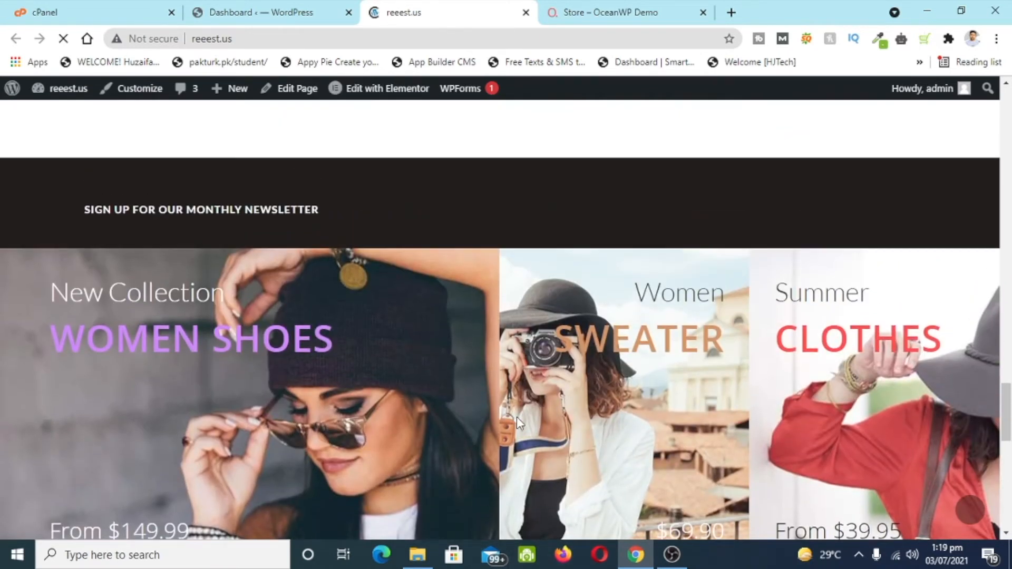
scroll(587, 422, "up", 5)
scroll(791, 280, "up", 5)
scroll(821, 322, "up", 15)
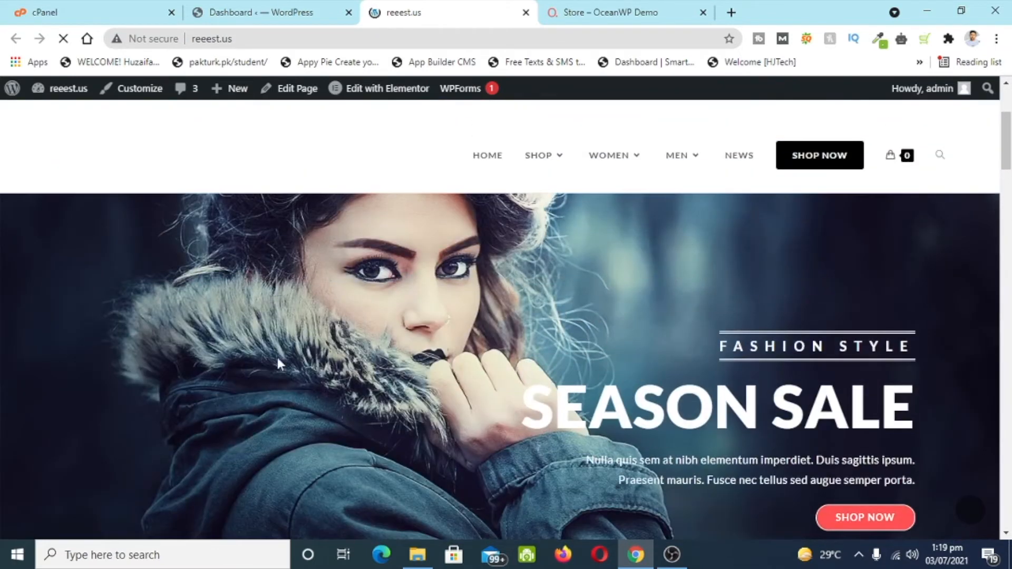
scroll(634, 395, "up", 4)
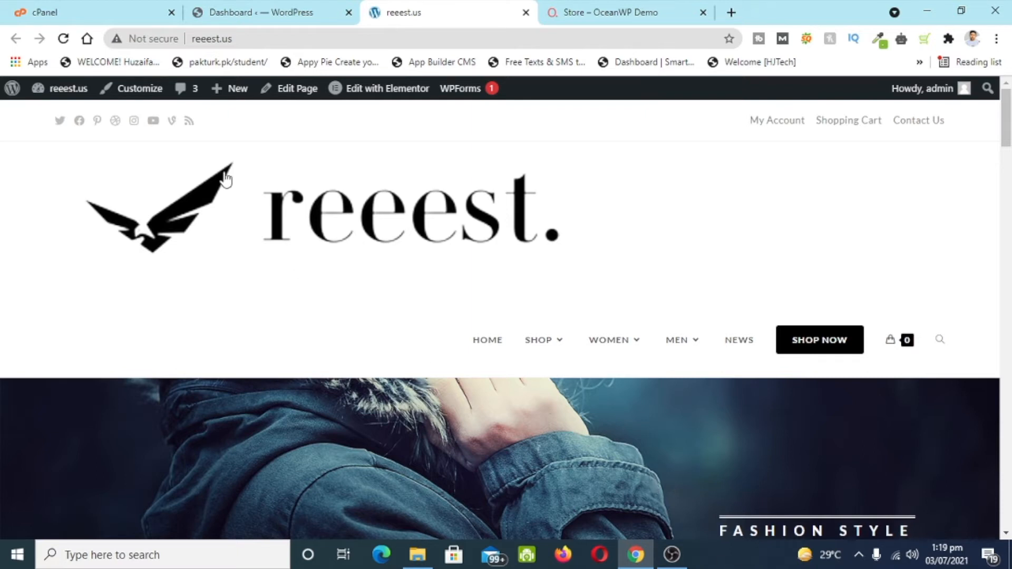
left_click(148, 90)
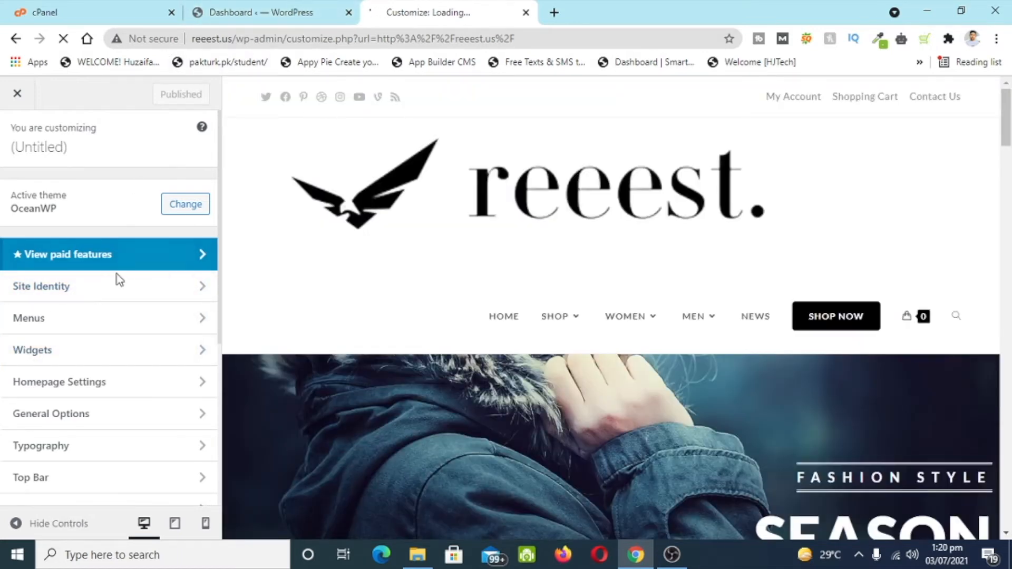
- Crop the bird from the reeest logo as the square site icon and publish
left_click(120, 287)
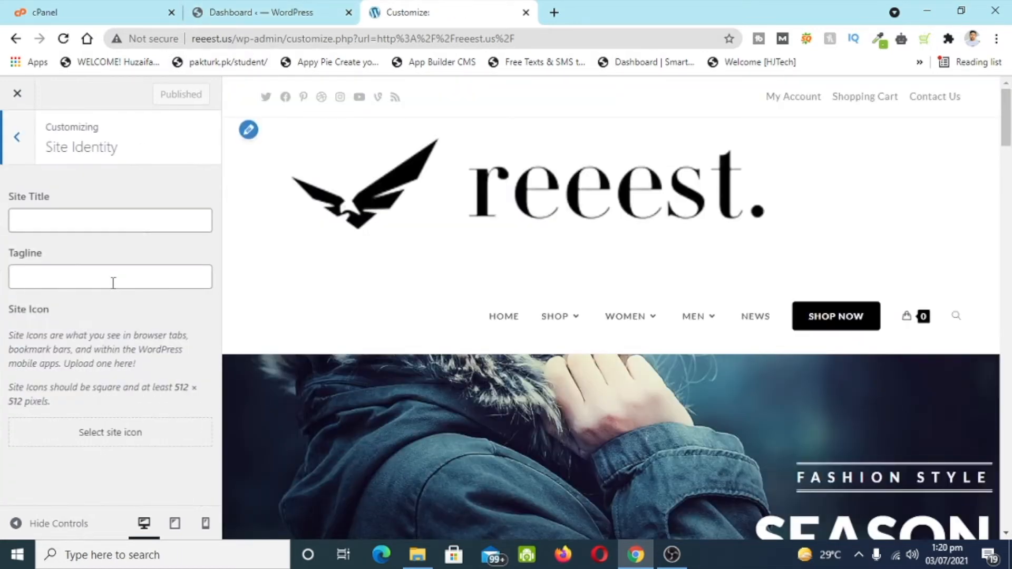
left_click(126, 421)
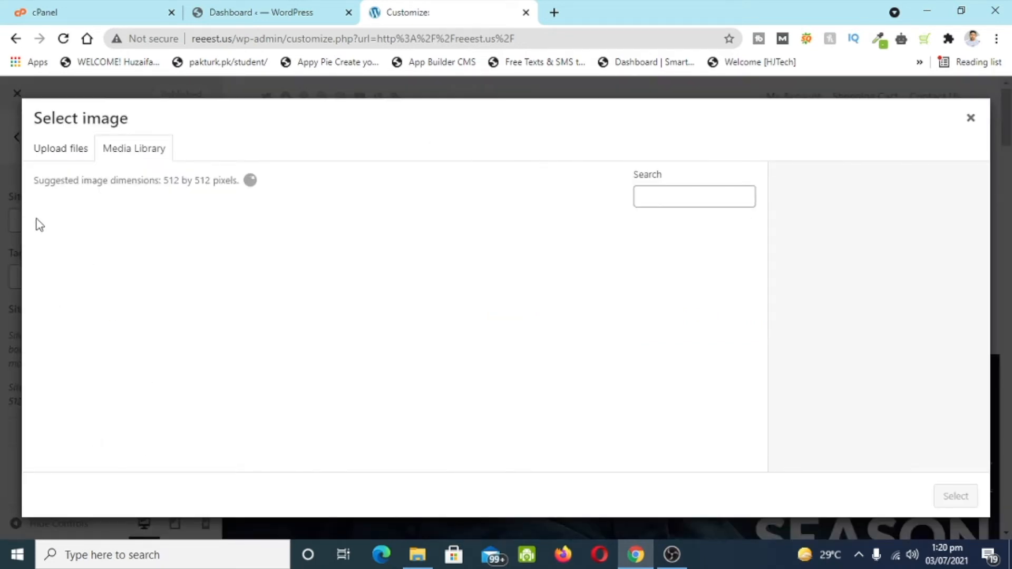
left_click(42, 302)
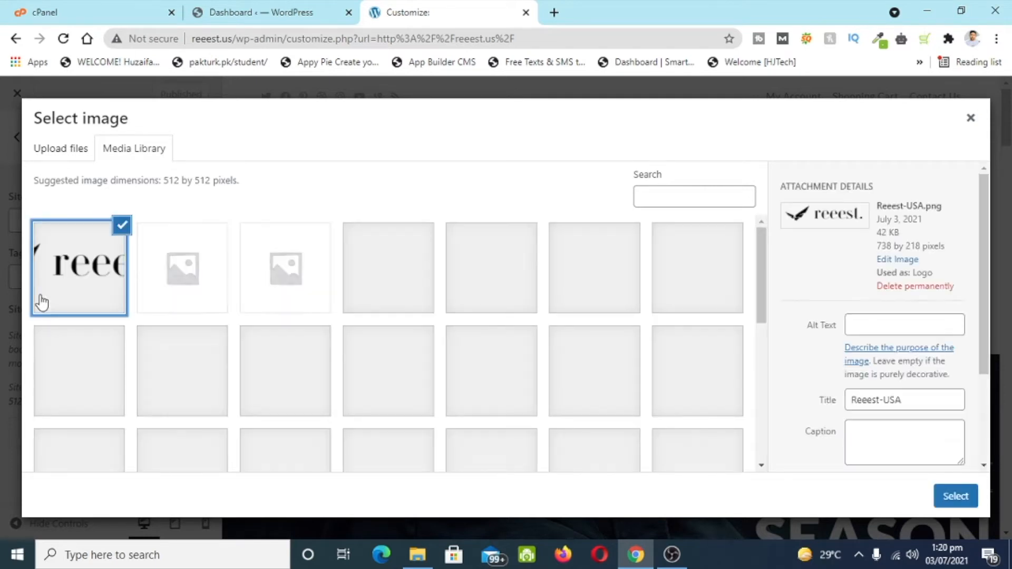
left_click(934, 500)
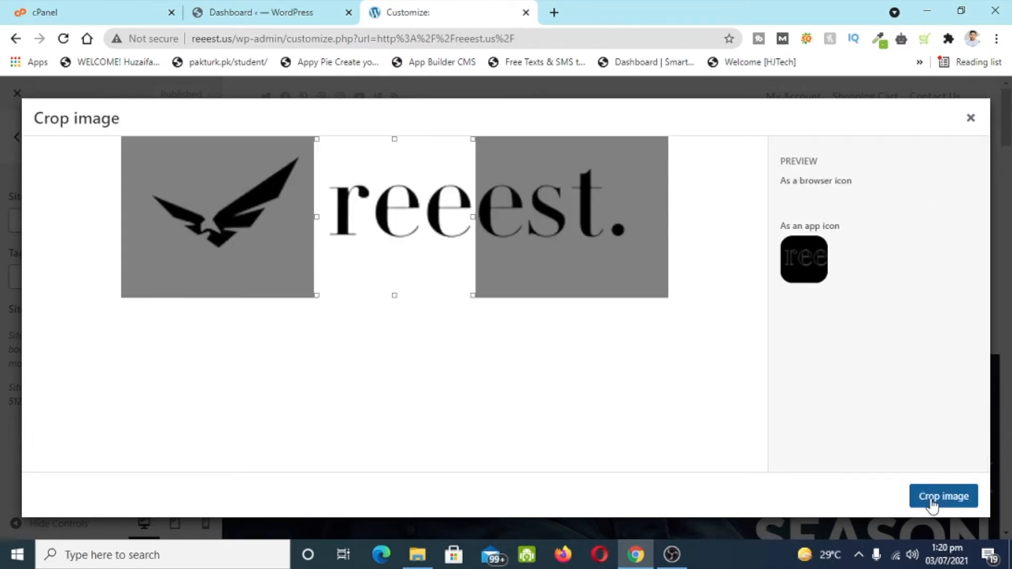
left_click_drag(351, 264, 202, 277)
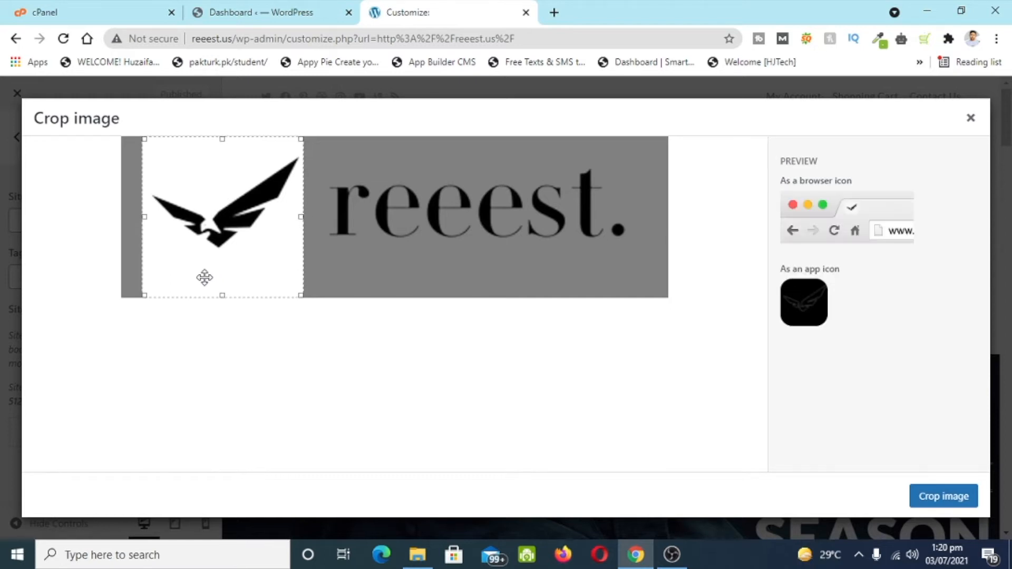
left_click(963, 502)
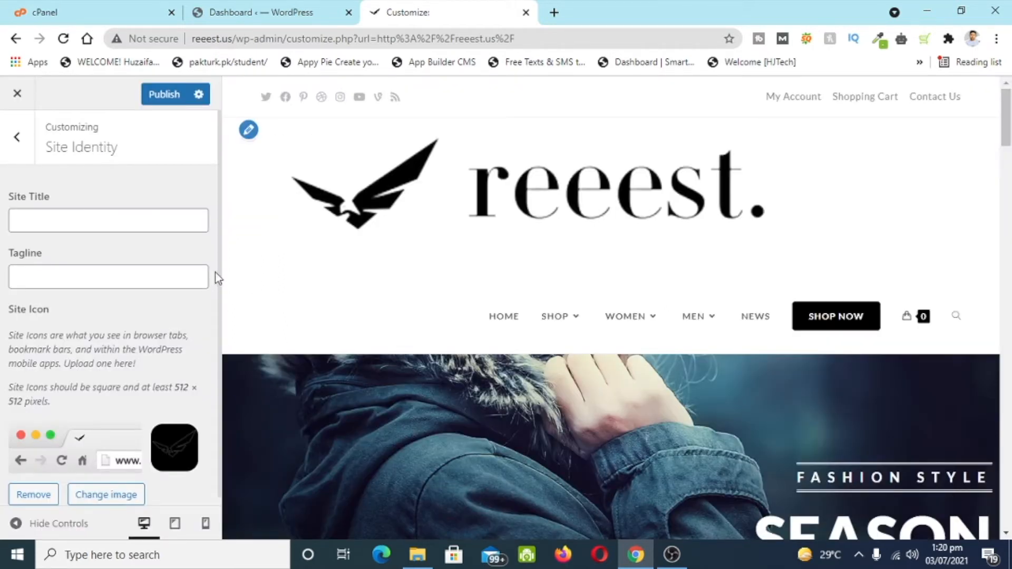
left_click(158, 101)
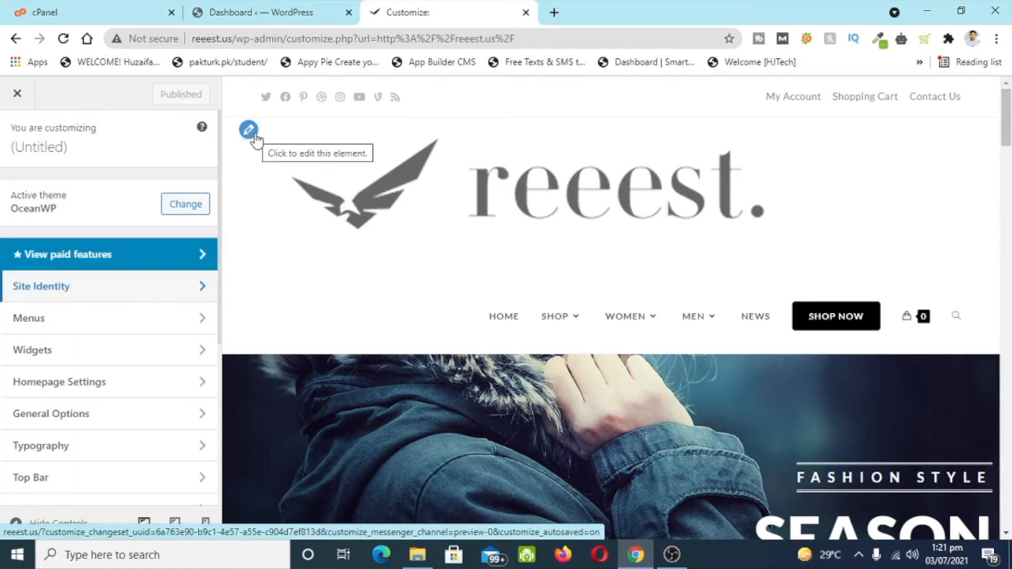
- Set the header logo's Max Width to 246 px and publish
left_click(255, 136)
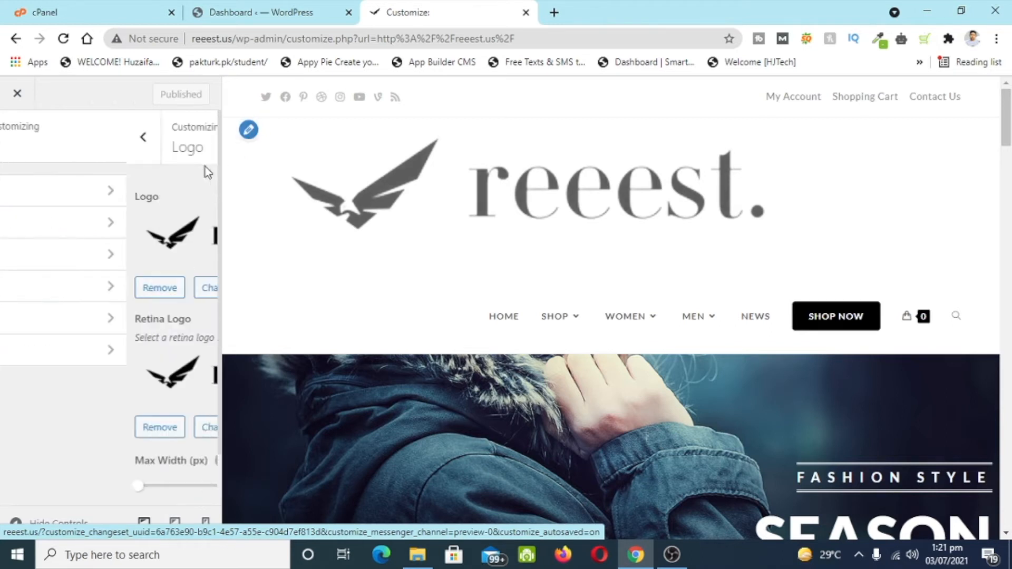
scroll(48, 352, "down", 1)
scroll(46, 369, "down", 1)
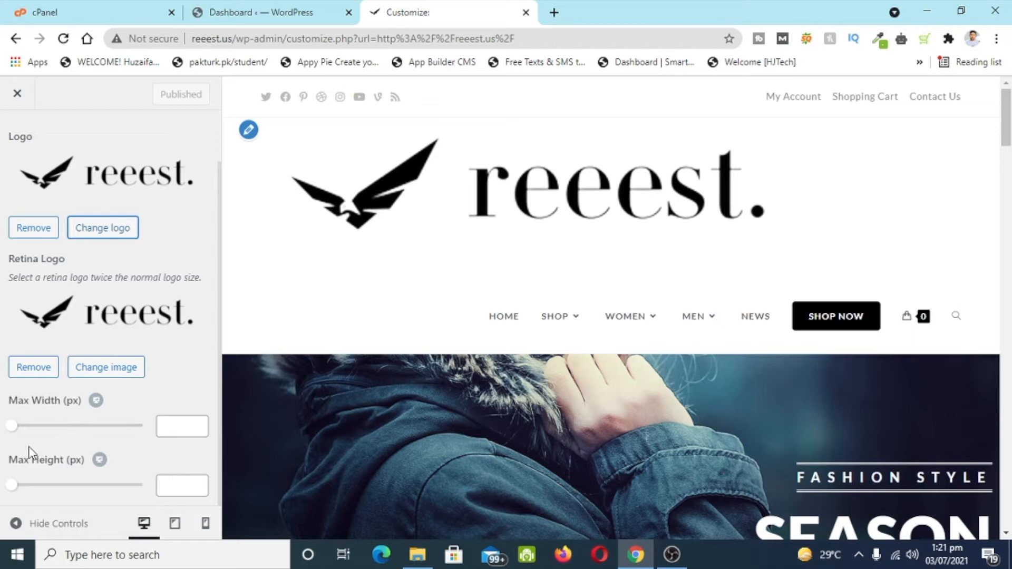
left_click_drag(10, 426, 76, 430)
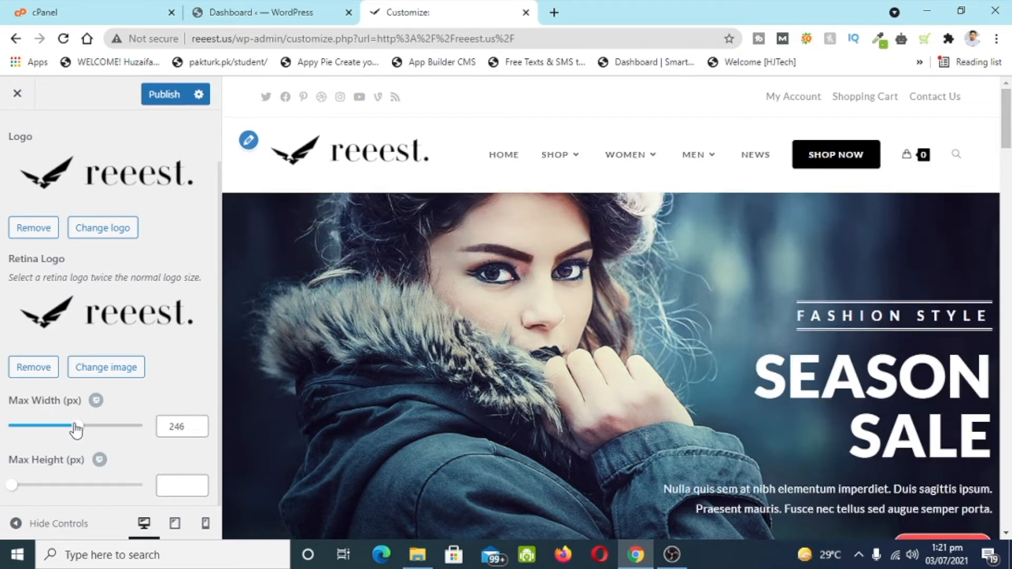
scroll(516, 306, "down", 1)
scroll(515, 305, "up", 1)
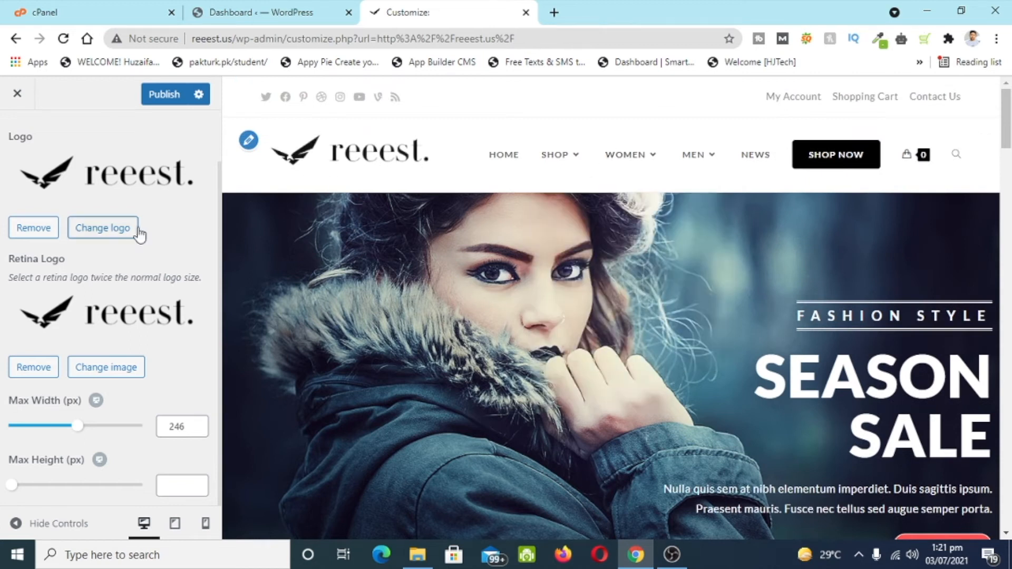
left_click(169, 100)
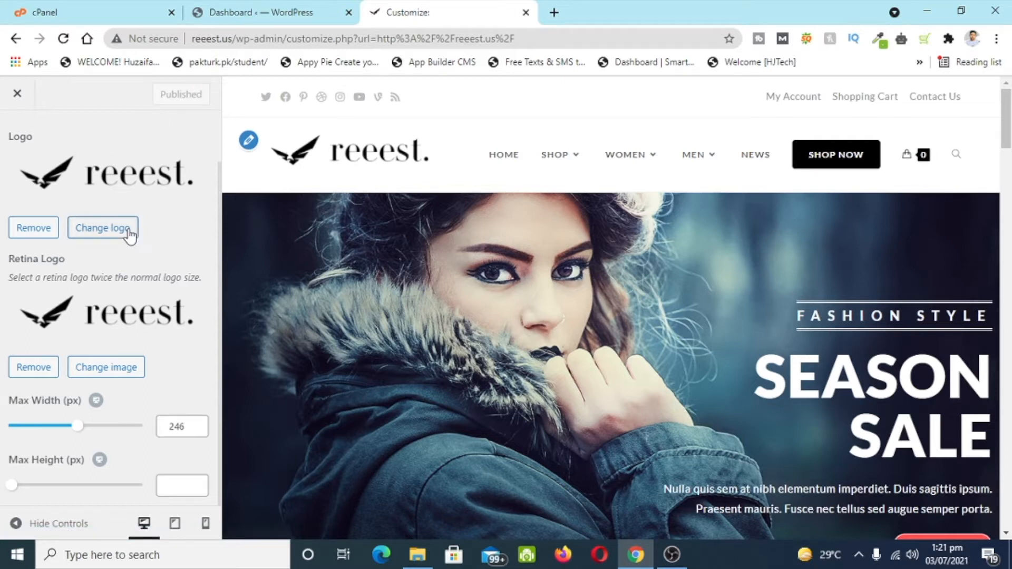
- Publish a 205 px mobile logo max width, then return to Header settings and desktop preview
left_click(206, 525)
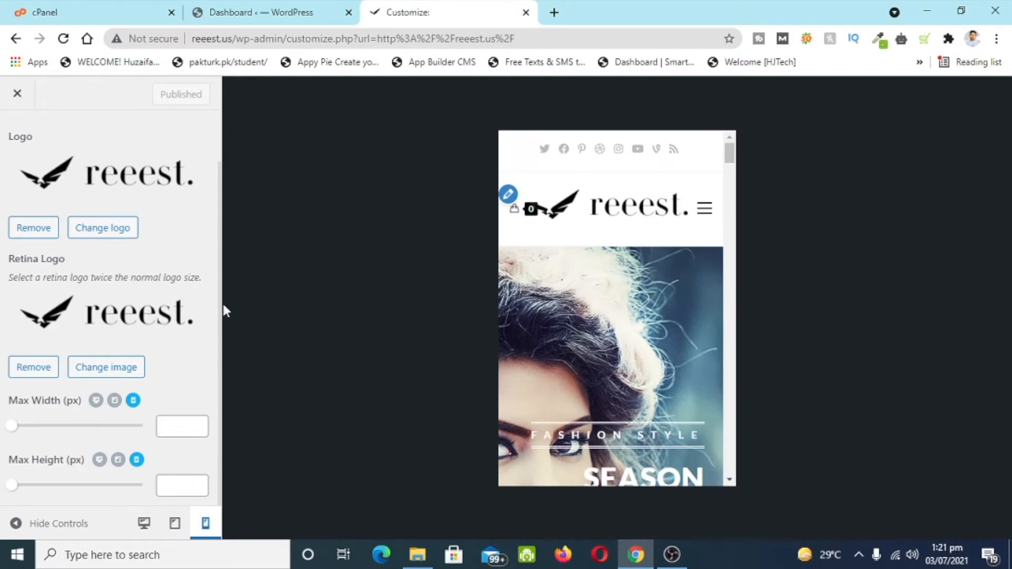
left_click_drag(15, 429, 68, 442)
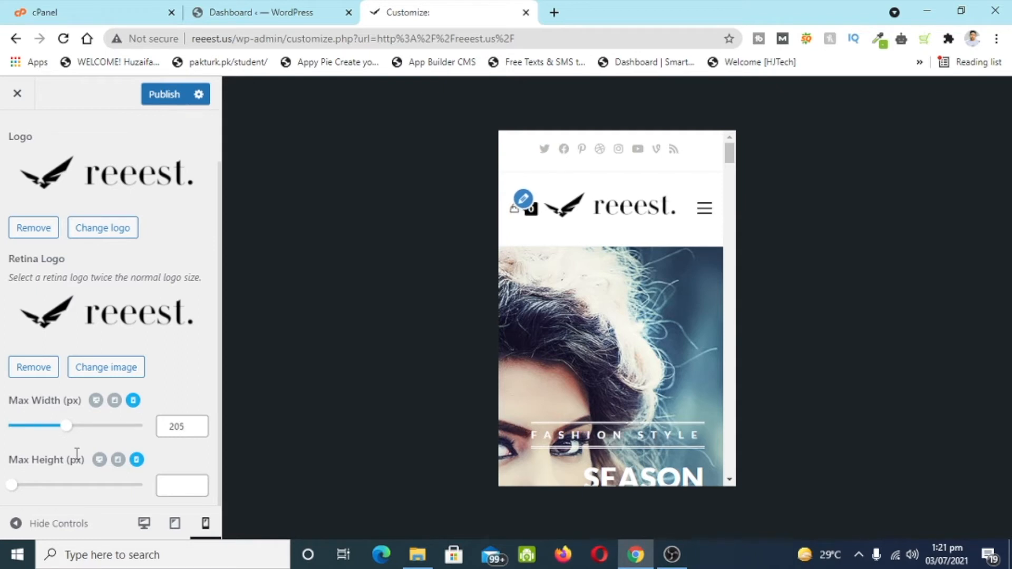
left_click(151, 99)
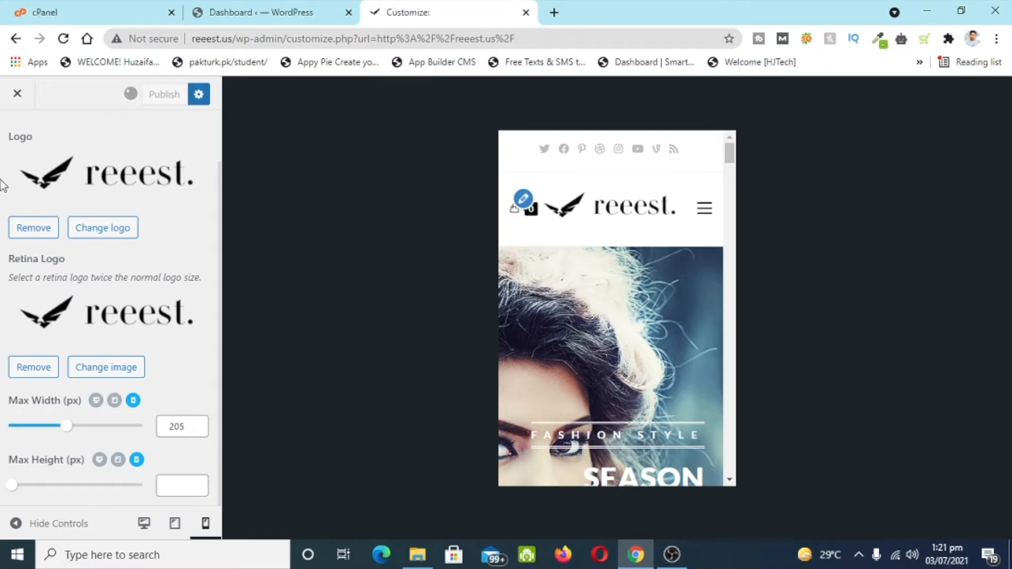
left_click(13, 136)
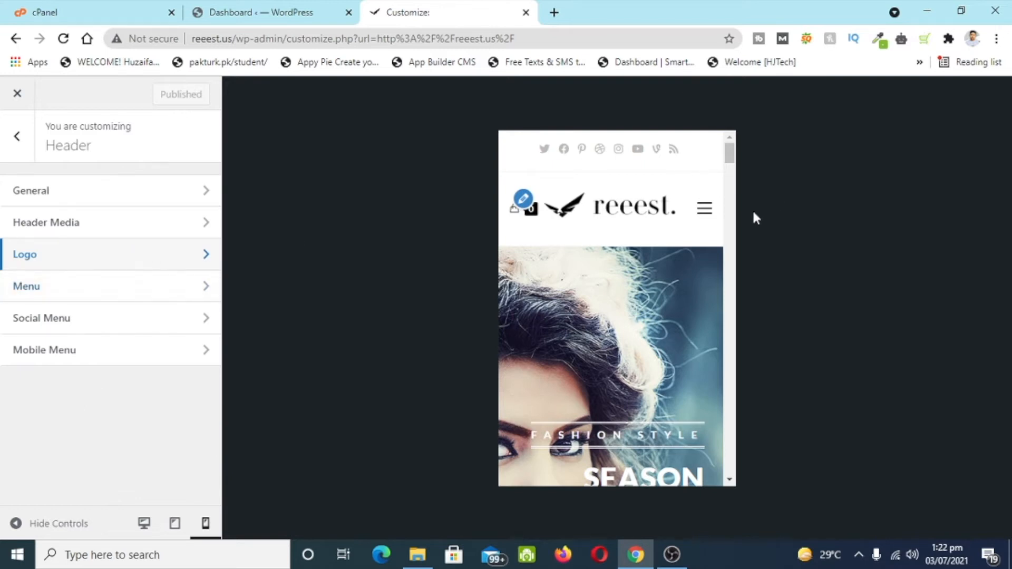
left_click(144, 523)
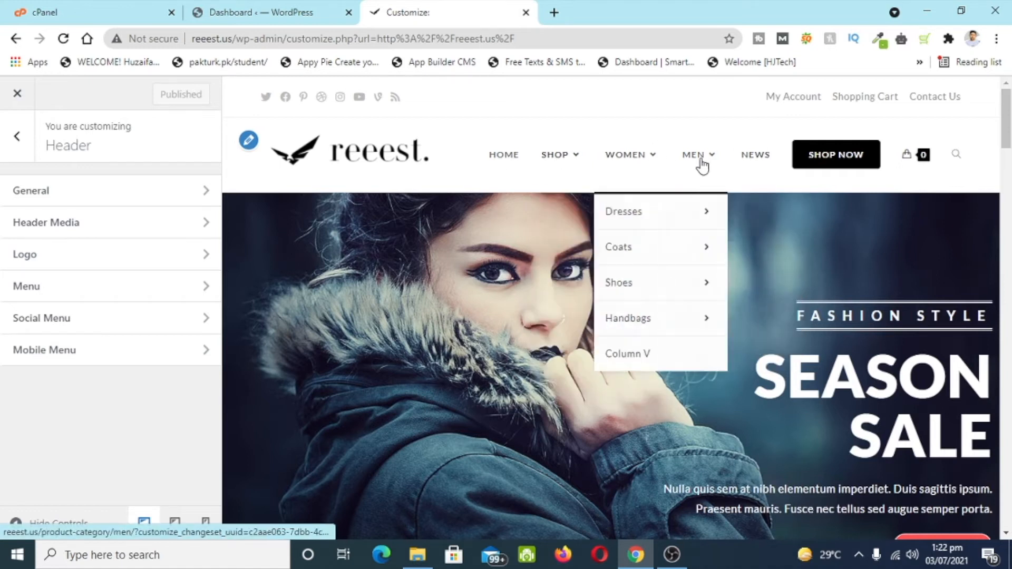
- From the Dashboard, load Main Menu (Main) in Appearance > Menus and review its demo items
left_click(262, 12)
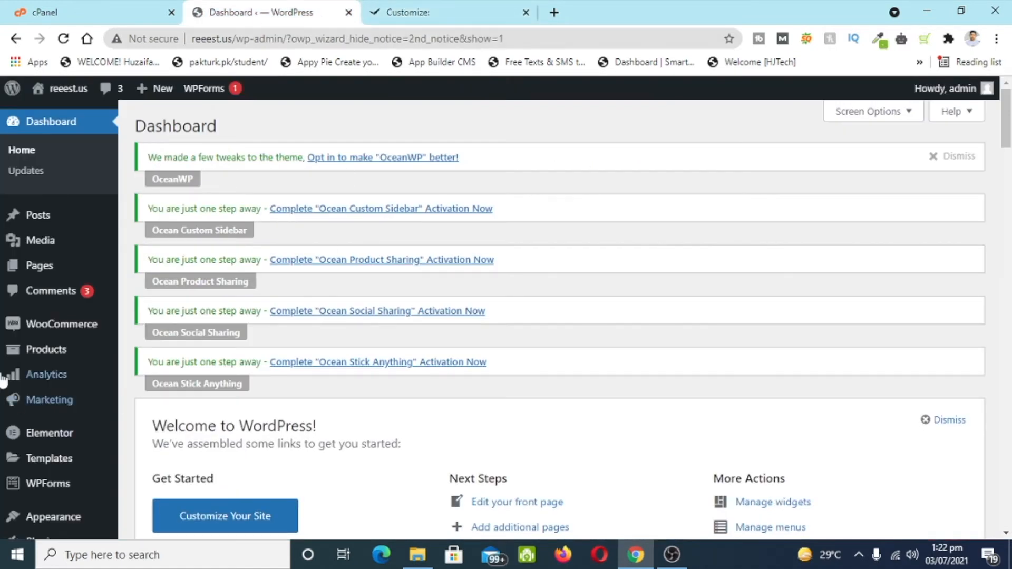
scroll(53, 385, "down", 7)
mouse_move(46, 363)
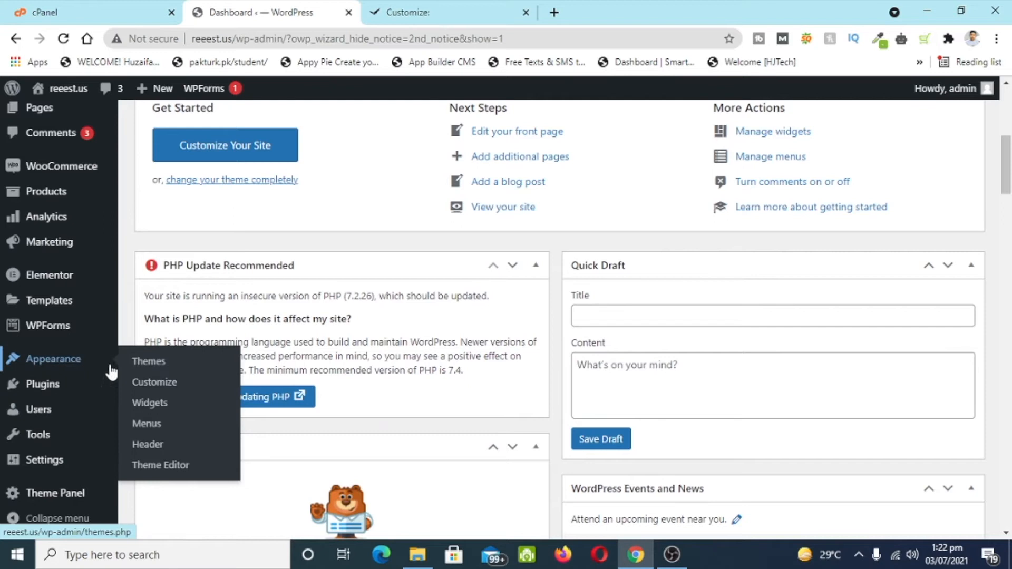
left_click(152, 431)
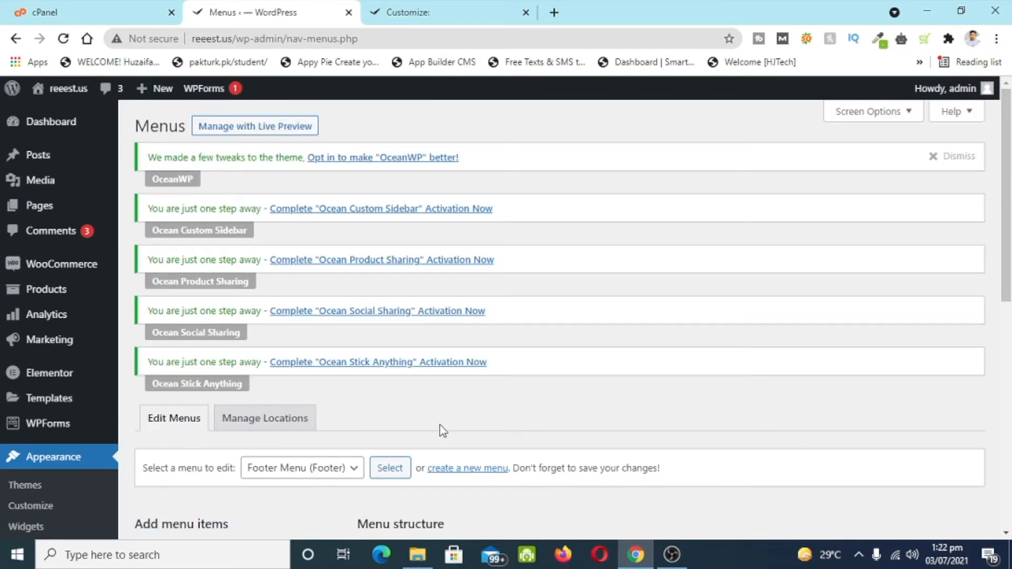
scroll(441, 428, "down", 5)
left_click(310, 172)
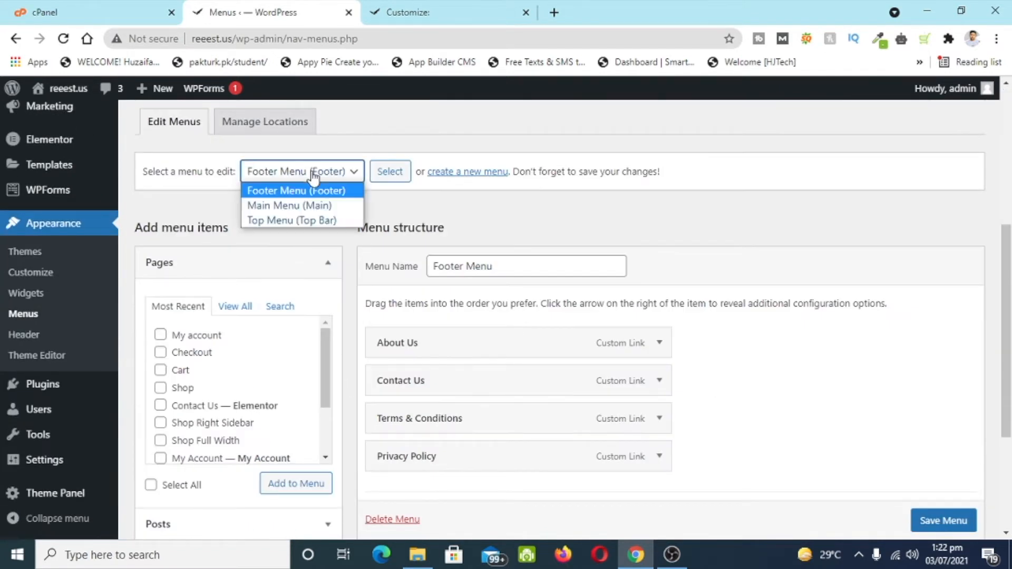
left_click(296, 208)
left_click(389, 172)
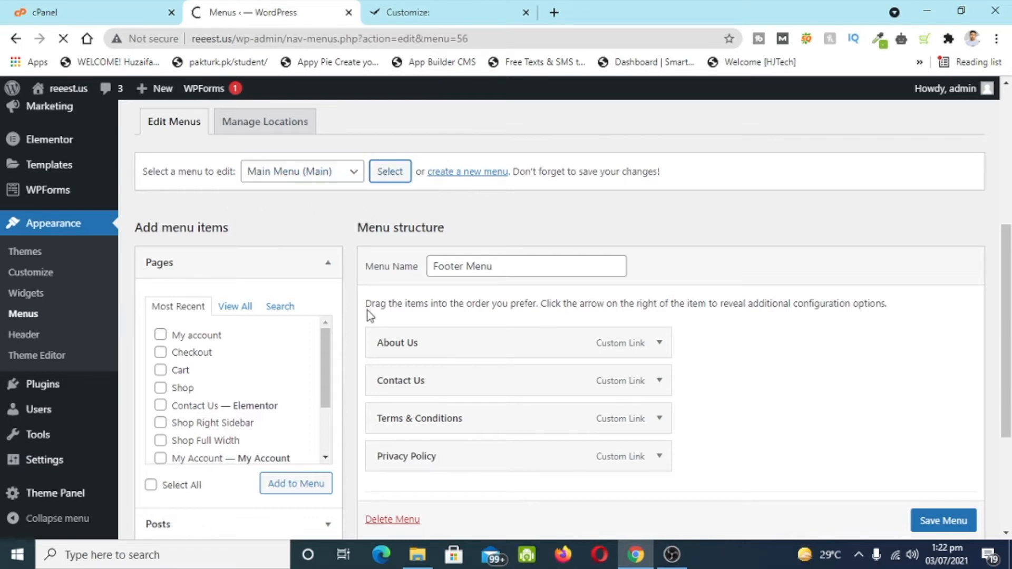
scroll(368, 311, "down", 10)
scroll(368, 311, "down", 15)
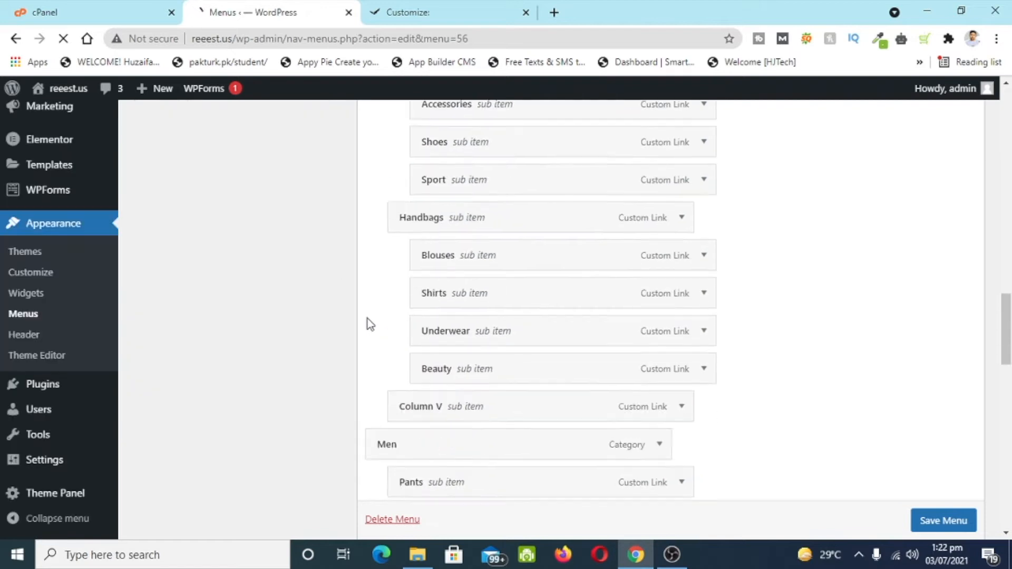
scroll(368, 337, "down", 10)
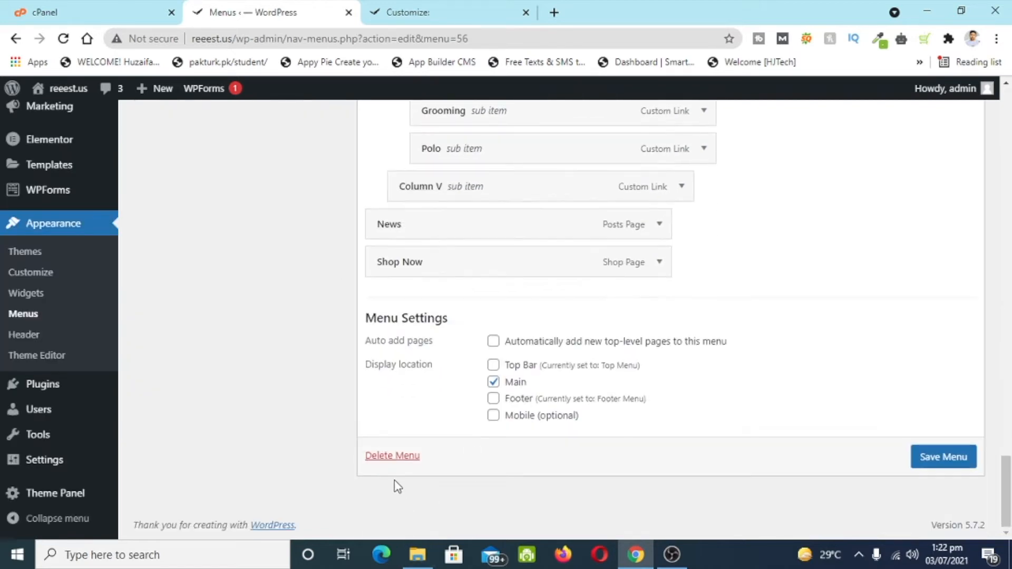
- Permanently delete the old Main Menu and begin a new menu
left_click(399, 457)
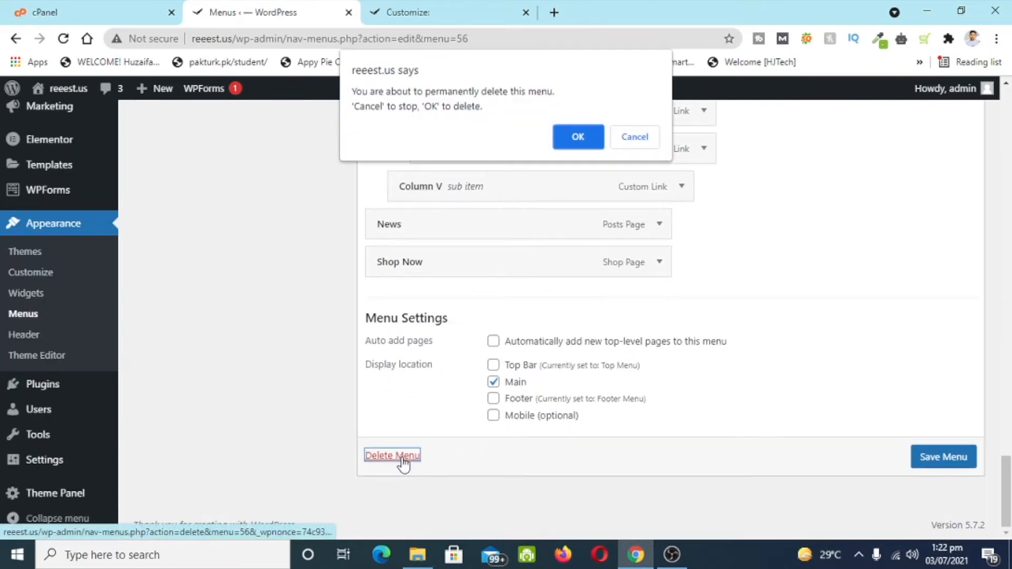
left_click(583, 146)
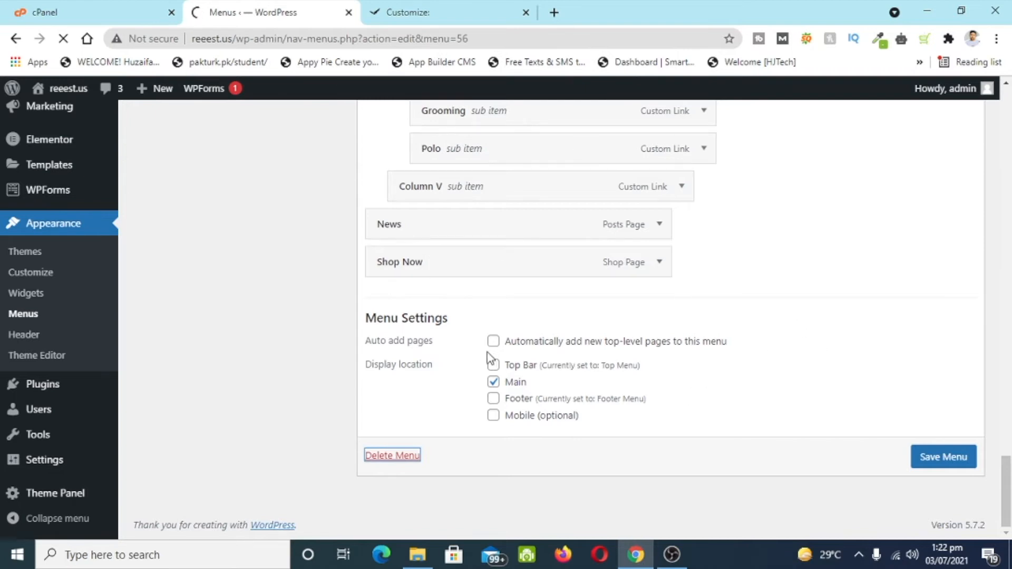
scroll(341, 474, "down", 5)
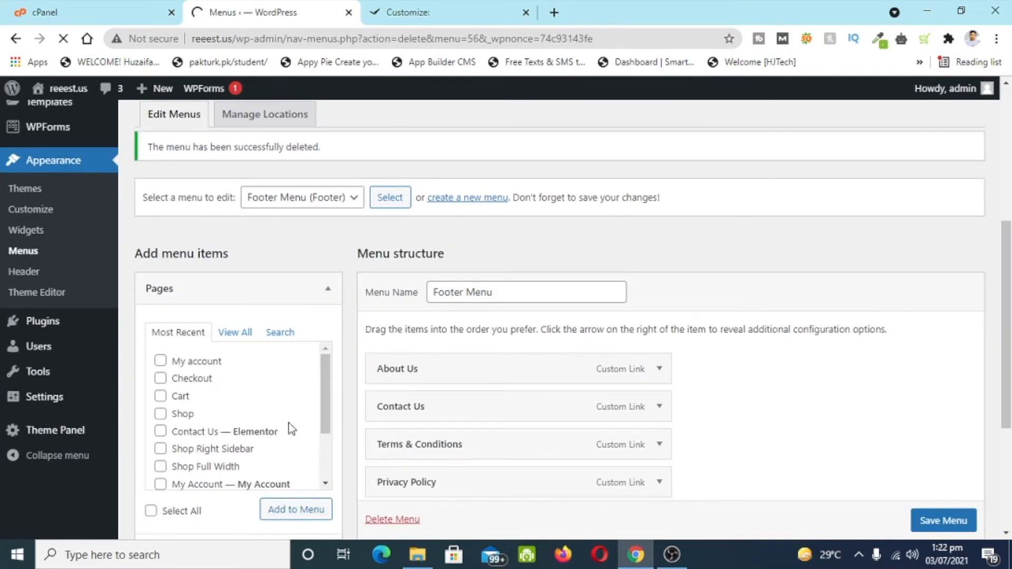
left_click(469, 222)
- Create a new menu named 'Main'
left_click(467, 417)
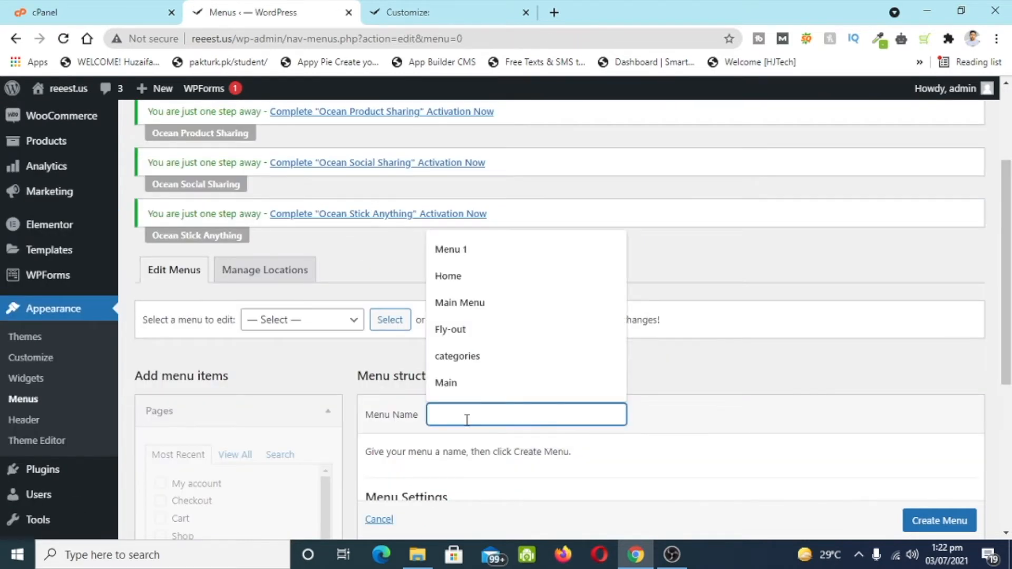
type("M")
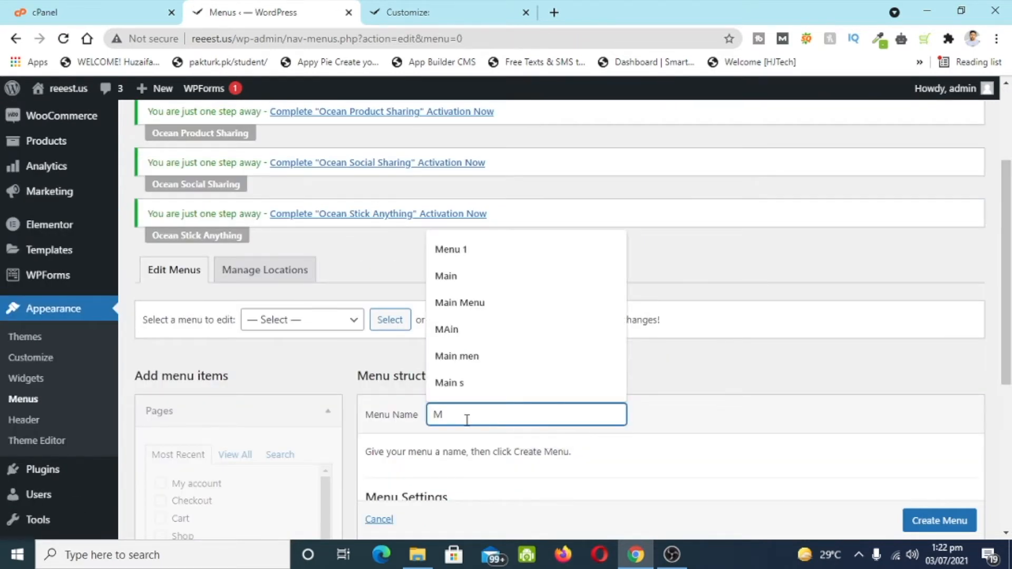
type("ain")
scroll(707, 413, "down", 5)
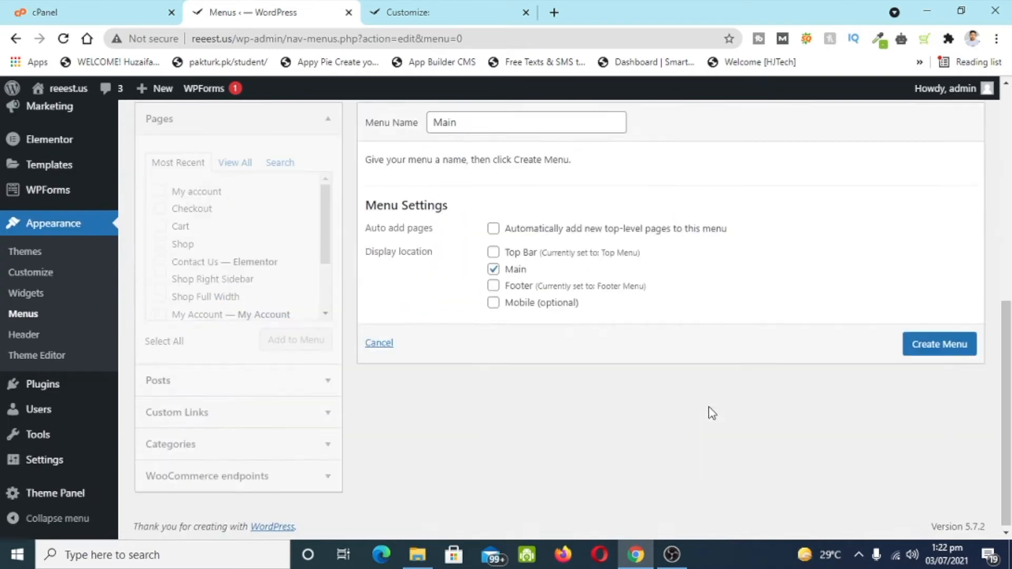
left_click(956, 350)
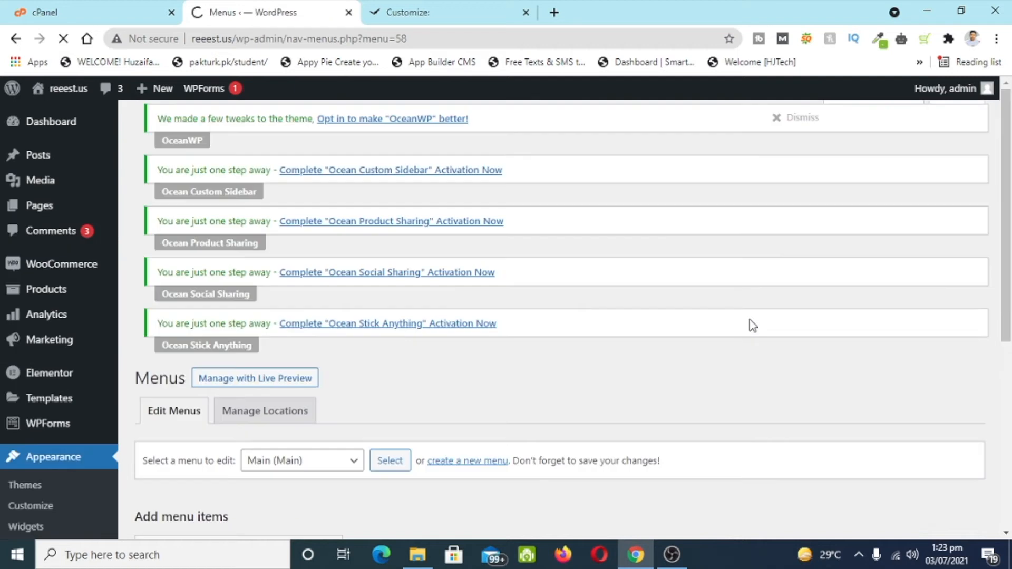
scroll(748, 323, "down", 5)
scroll(201, 390, "down", 1)
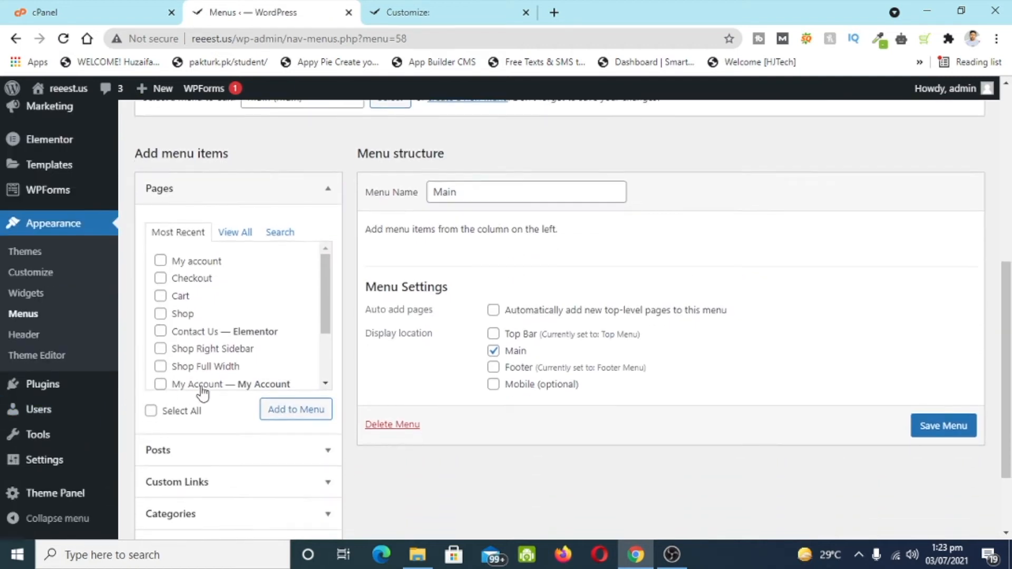
scroll(219, 343, "down", 2)
scroll(202, 320, "up", 2)
scroll(200, 321, "up", 1)
scroll(189, 348, "down", 2)
scroll(200, 377, "up", 2)
- Add the Home, Blog, Contact Us and Shop pages to the Main menu
left_click(235, 307)
left_click(186, 338)
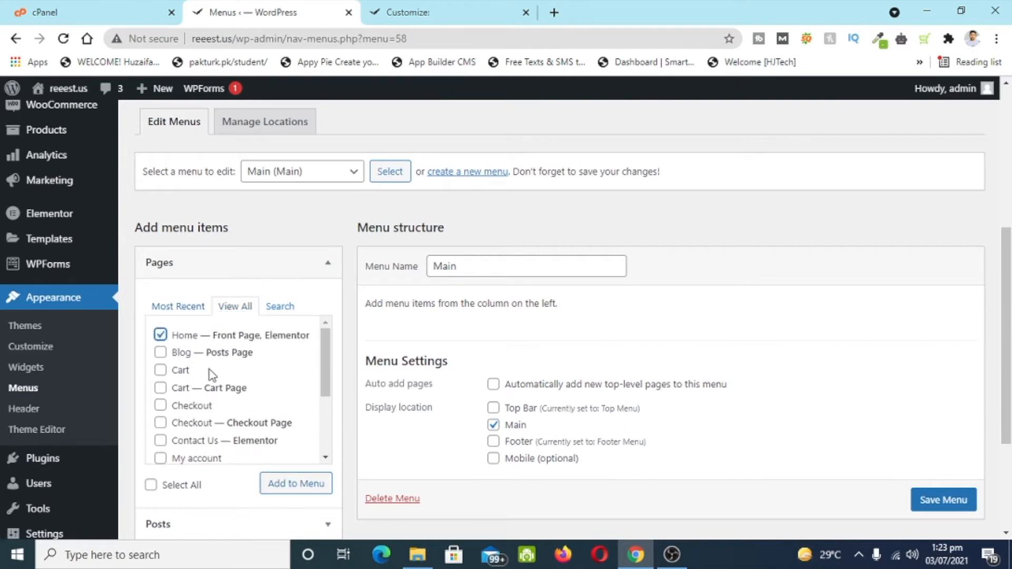
left_click(300, 486)
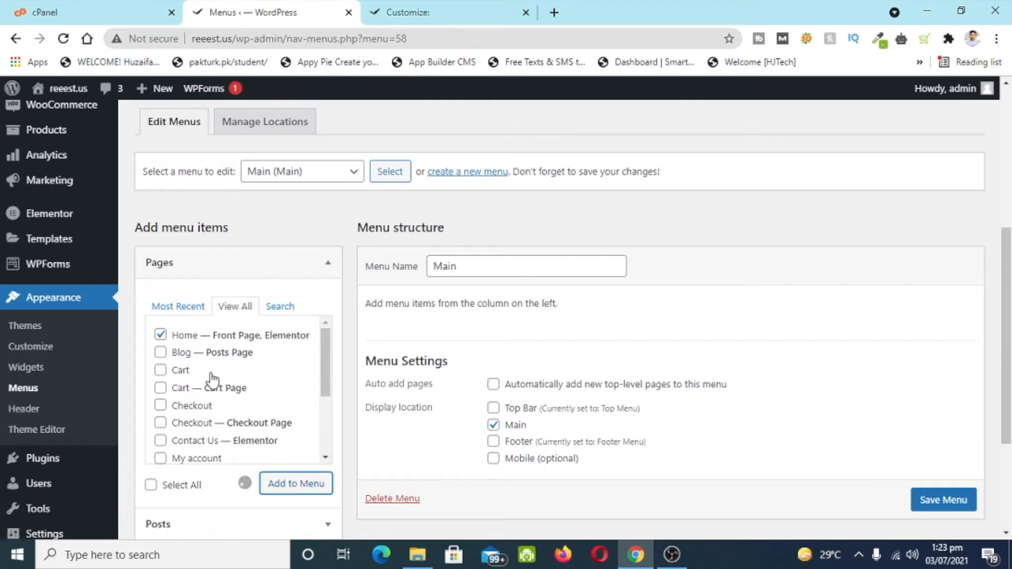
left_click(160, 352)
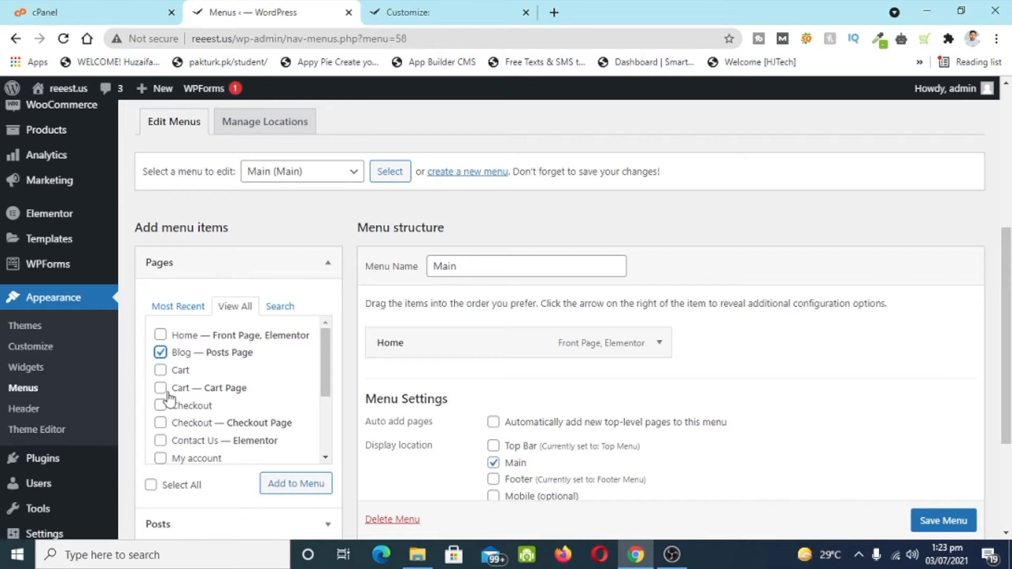
left_click(282, 484)
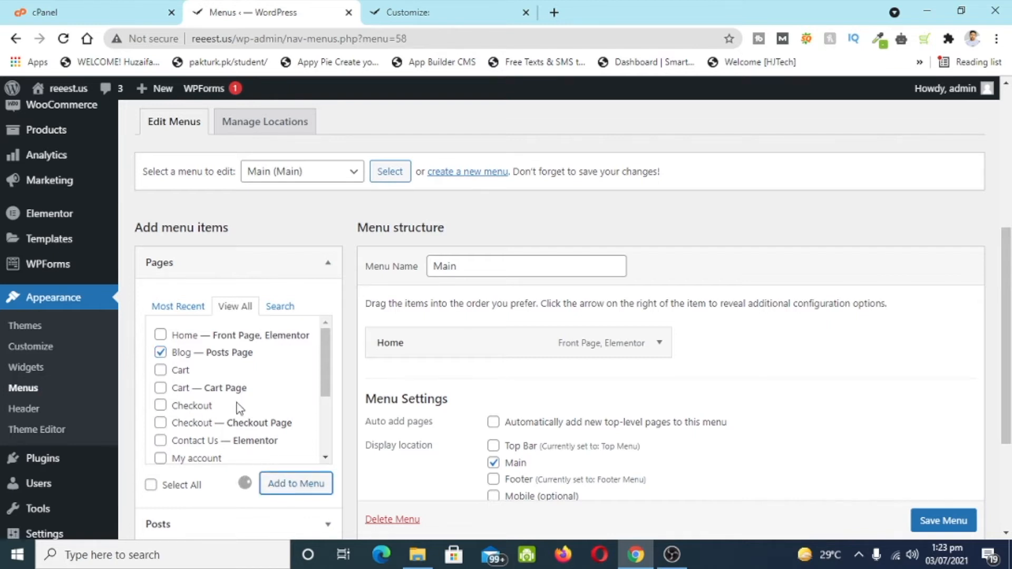
left_click(177, 307)
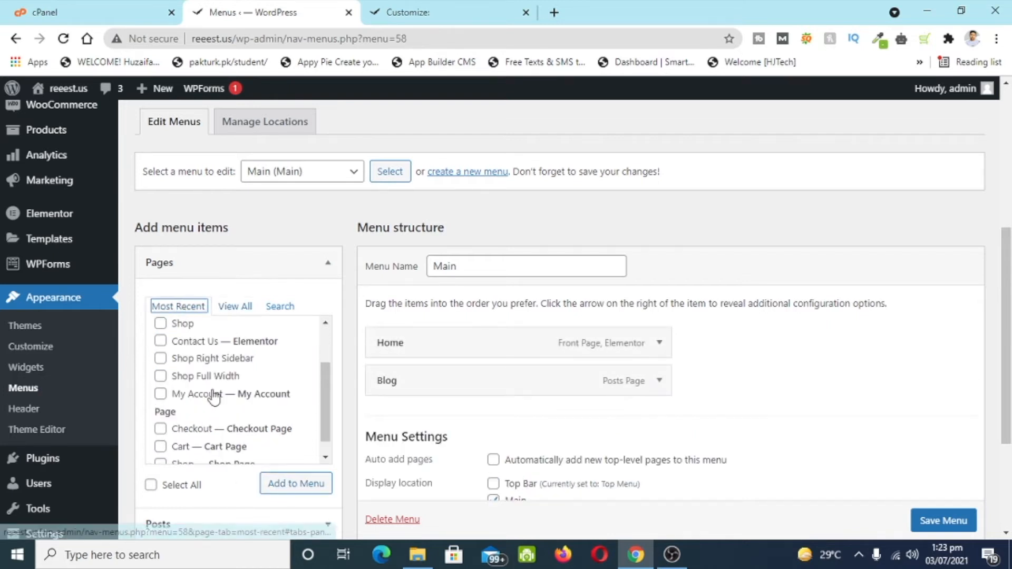
left_click(161, 342)
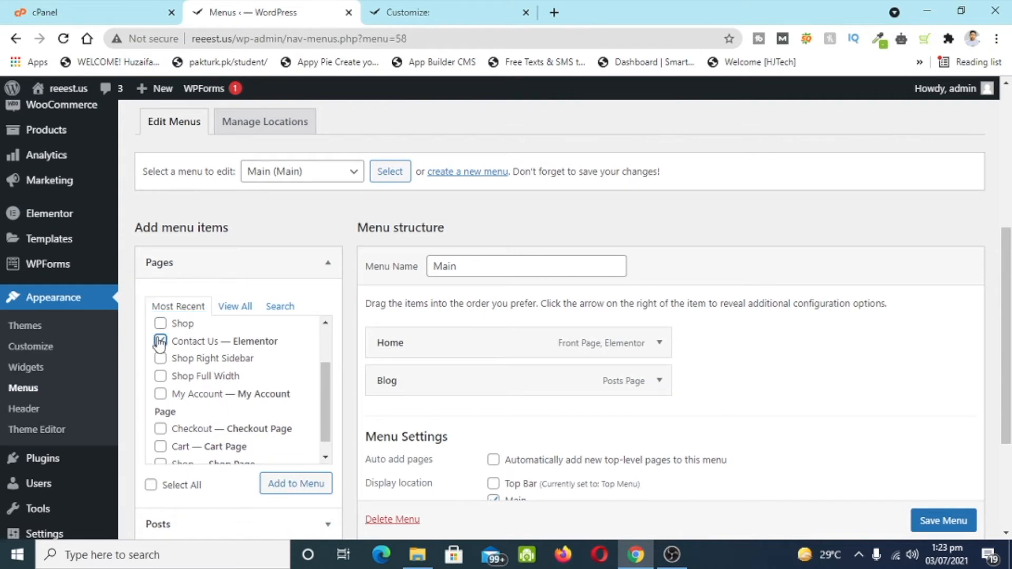
scroll(167, 454, "down", 1)
left_click(161, 446)
left_click(266, 485)
- Move Shop right after Home, save the Main menu, and return to the Customizer
scroll(255, 424, "up", 2)
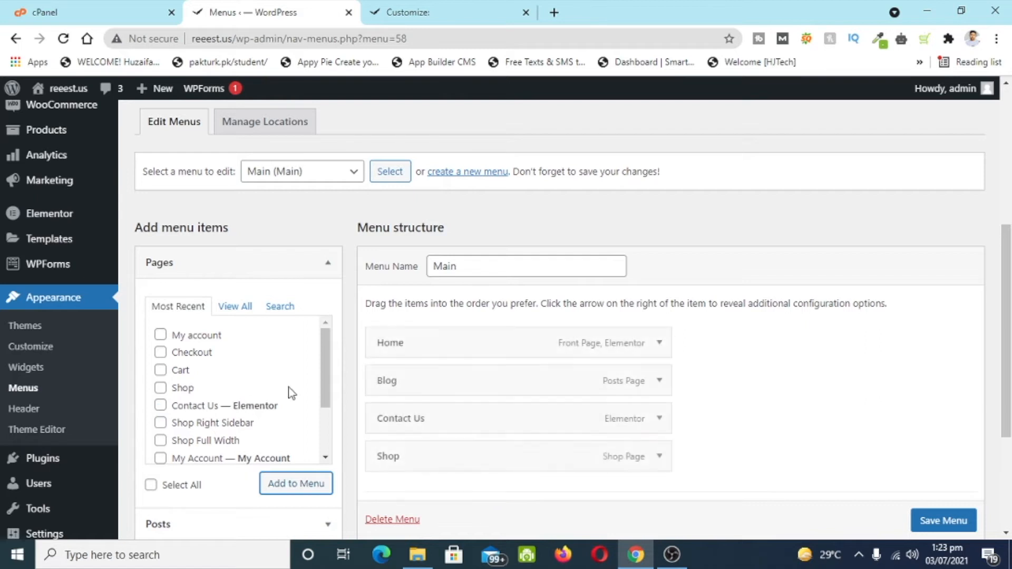
left_click_drag(599, 412, 548, 388)
scroll(791, 474, "down", 3)
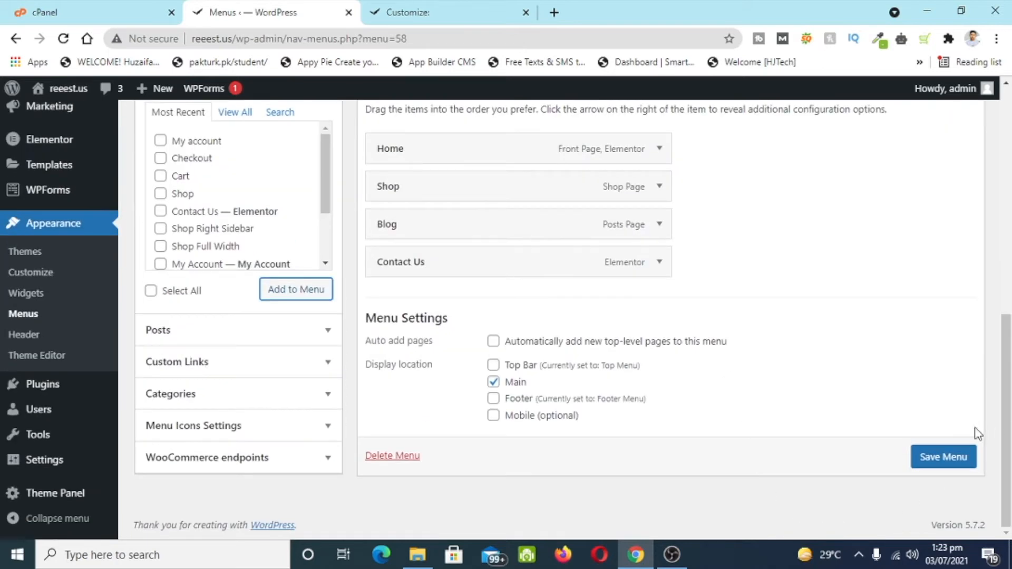
left_click(944, 457)
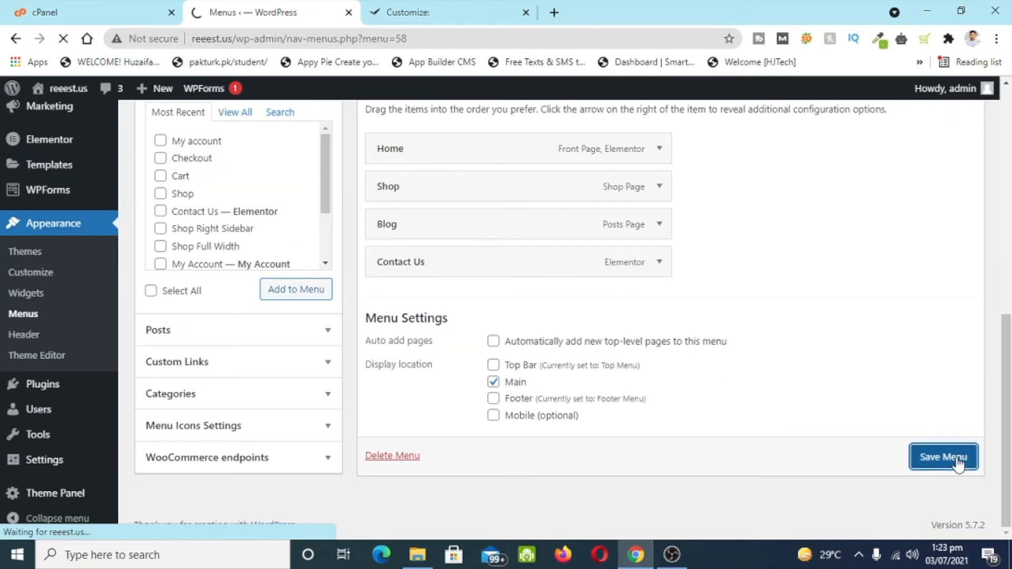
left_click(454, 16)
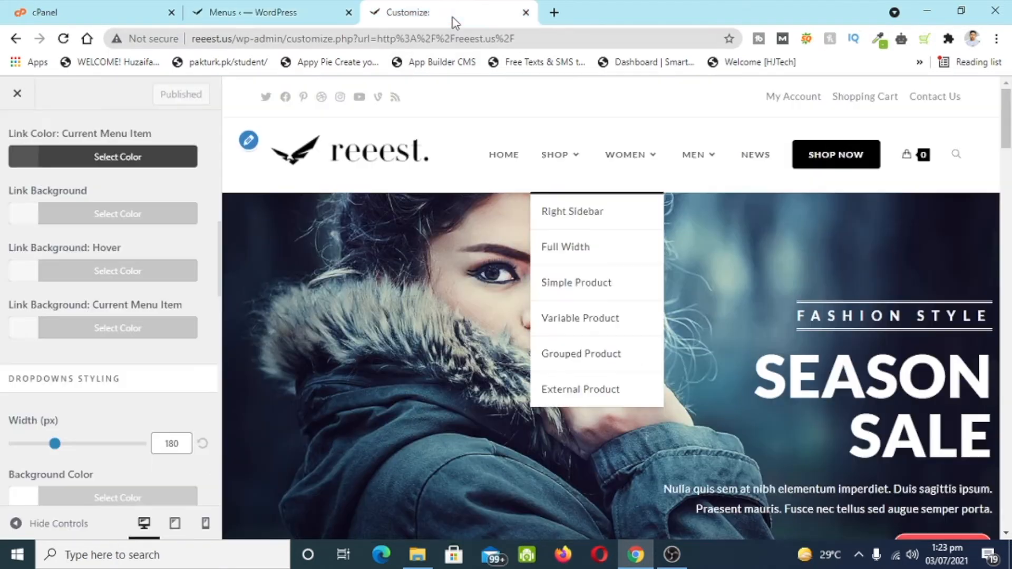
- View the live reeest.us homepage with its new header menu, then reopen the Customizer
left_click(16, 95)
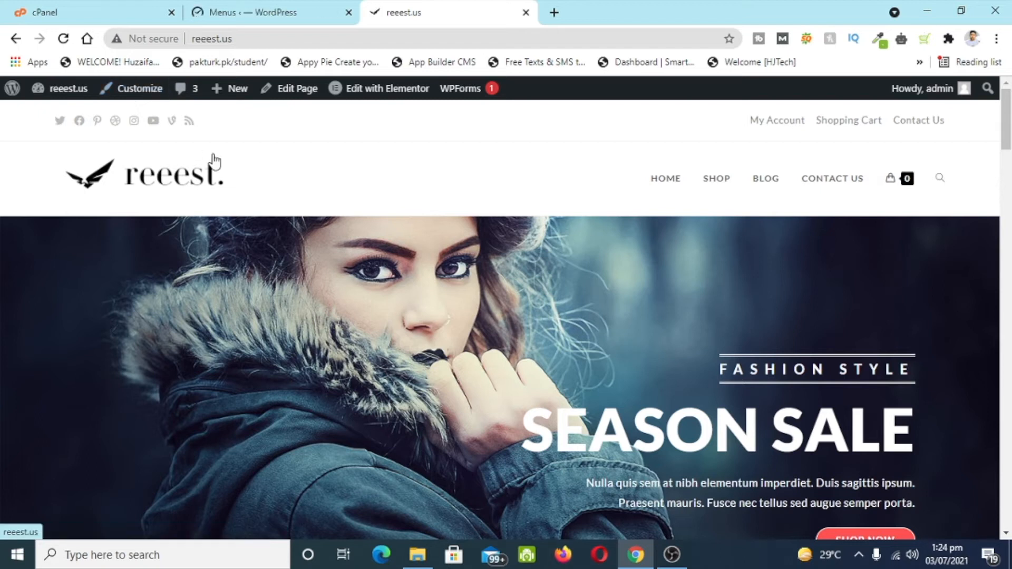
left_click(113, 95)
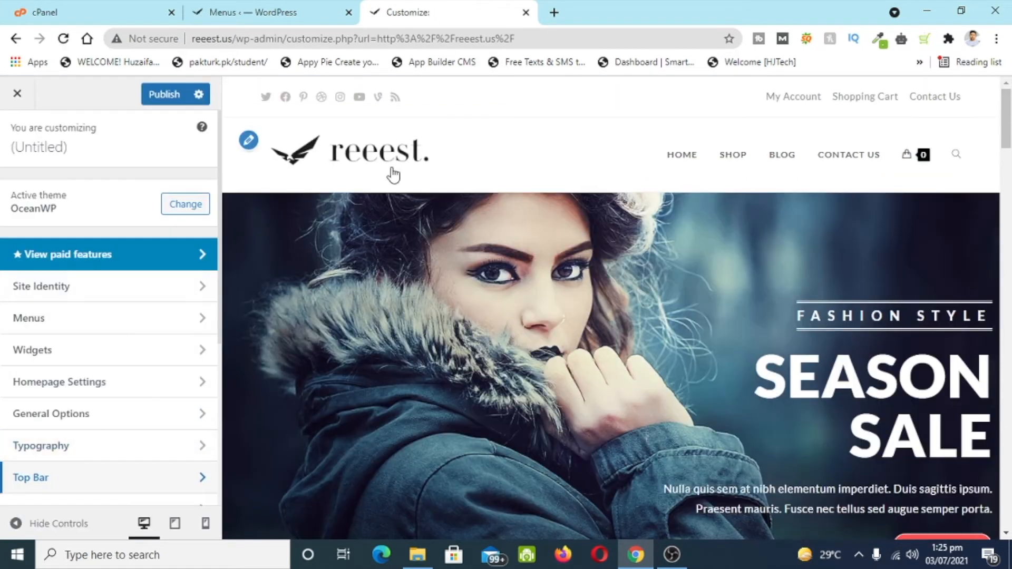
- Open the Top Bar's Social settings in the Customizer
scroll(112, 317, "down", 2)
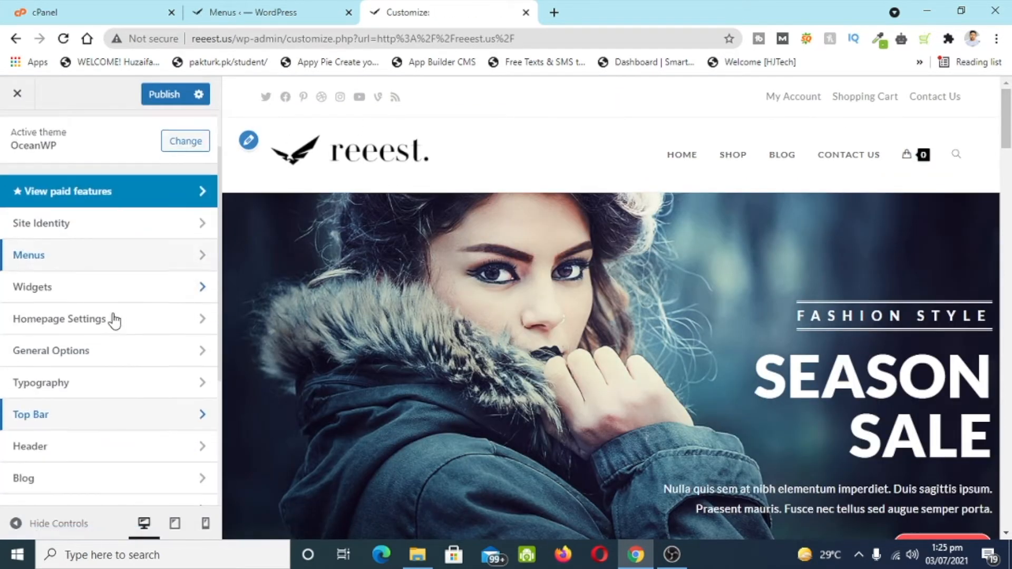
left_click(68, 324)
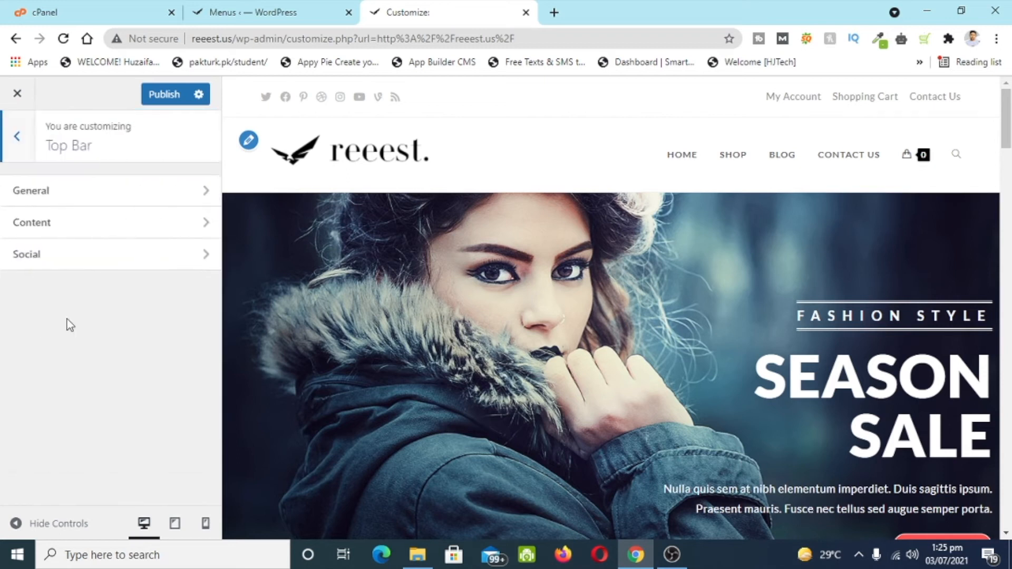
left_click(115, 265)
scroll(62, 214, "down", 6)
scroll(61, 214, "down", 4)
scroll(62, 215, "up", 3)
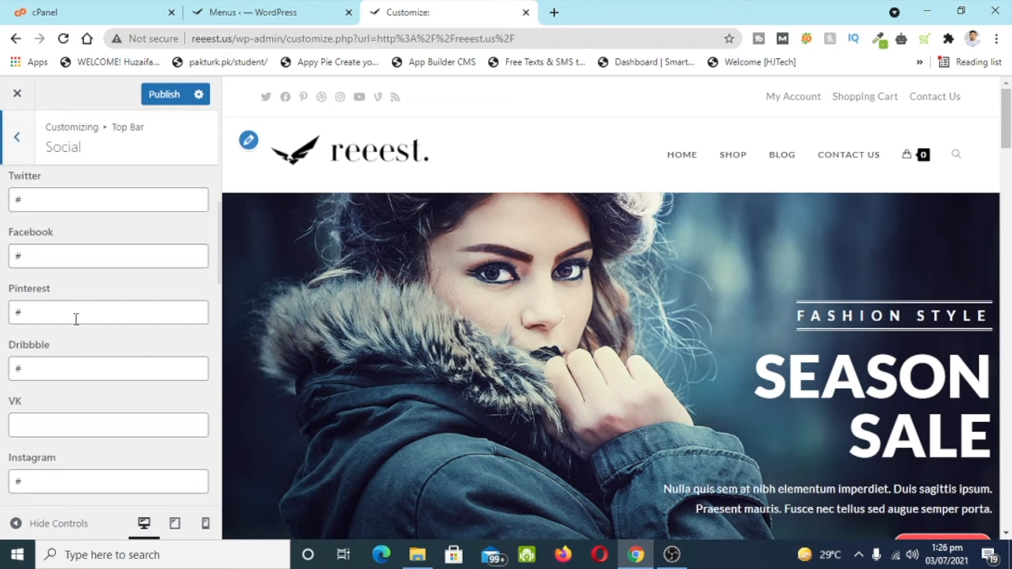
- Clear the Twitter, Pinterest, Dribbble, Youtube, Vine and RSS social links
left_click(69, 203)
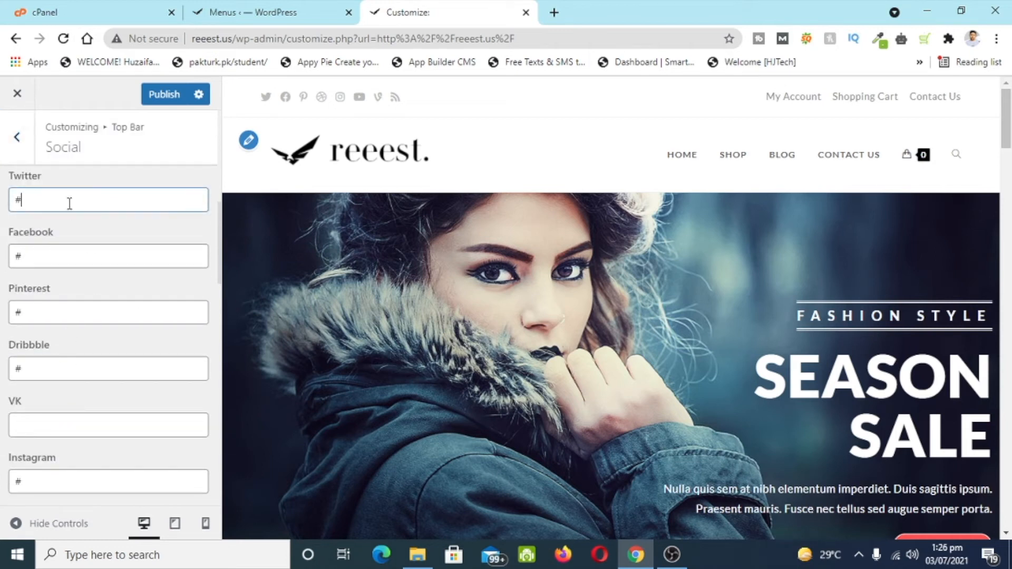
scroll(142, 323, "up", 2)
scroll(140, 328, "down", 4)
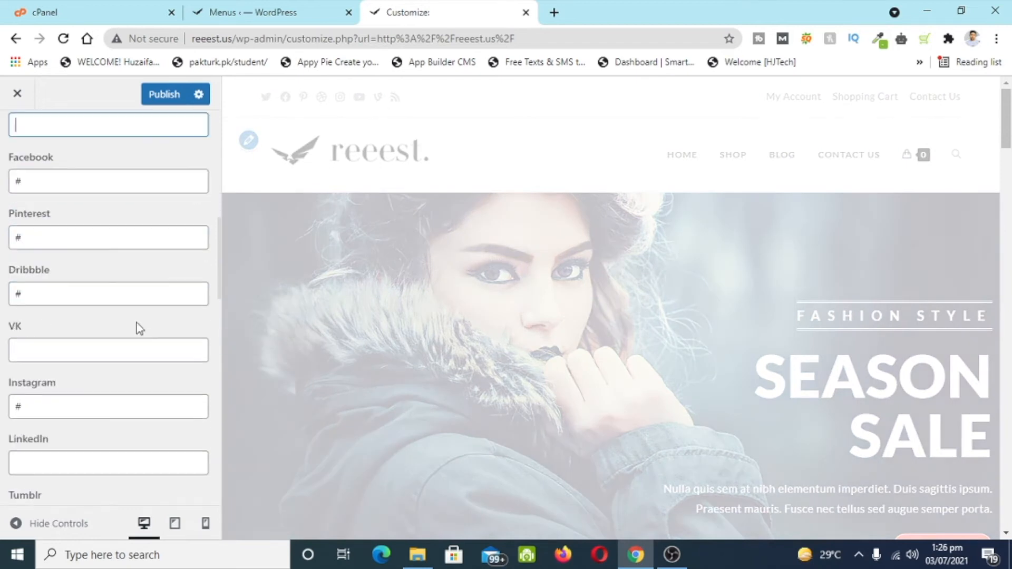
left_click(75, 239)
left_click(103, 303)
key("BackSpace")
scroll(79, 290, "down", 7)
scroll(79, 295, "down", 1)
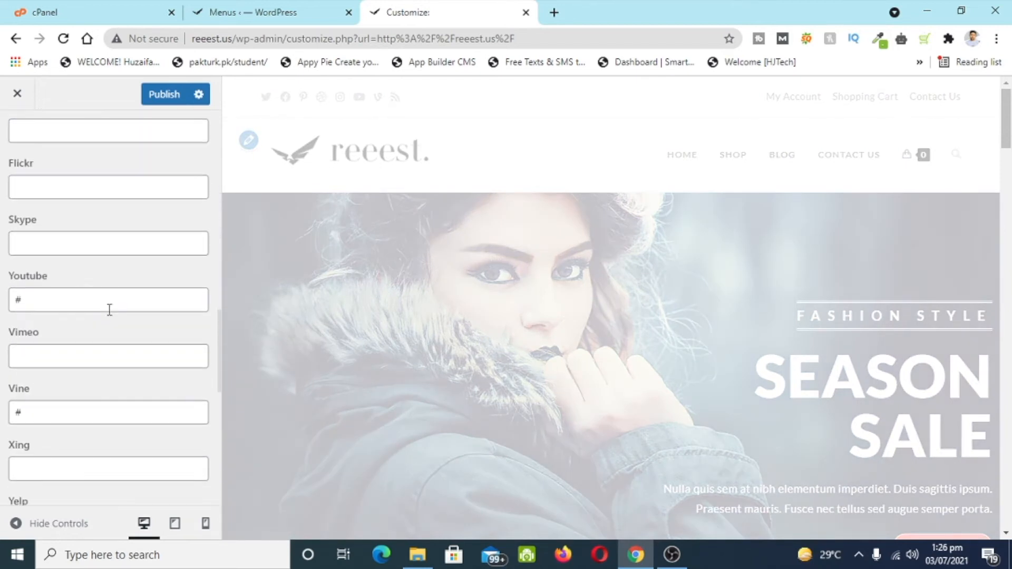
left_click(104, 307)
key("BackSpace")
scroll(102, 334, "down", 1)
left_click(103, 343)
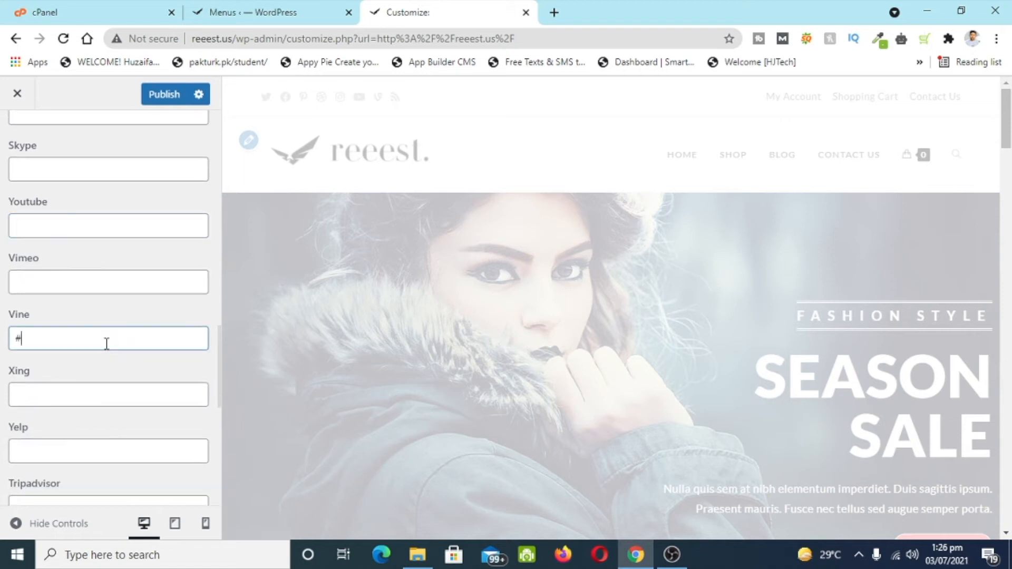
key("BackSpace")
scroll(100, 343, "down", 3)
left_click(97, 342)
key("BackSpace")
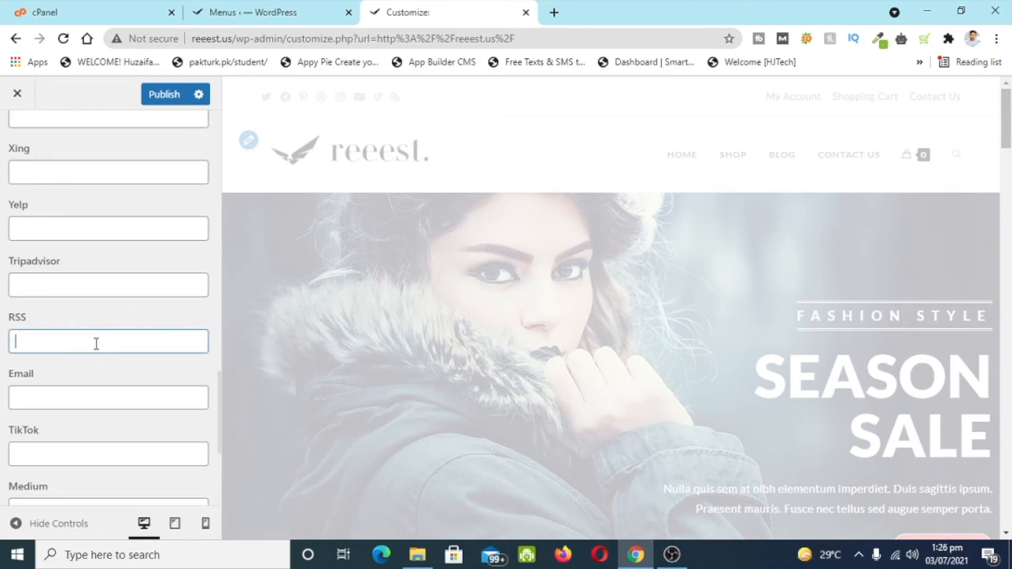
scroll(97, 344, "down", 2)
scroll(96, 343, "down", 2)
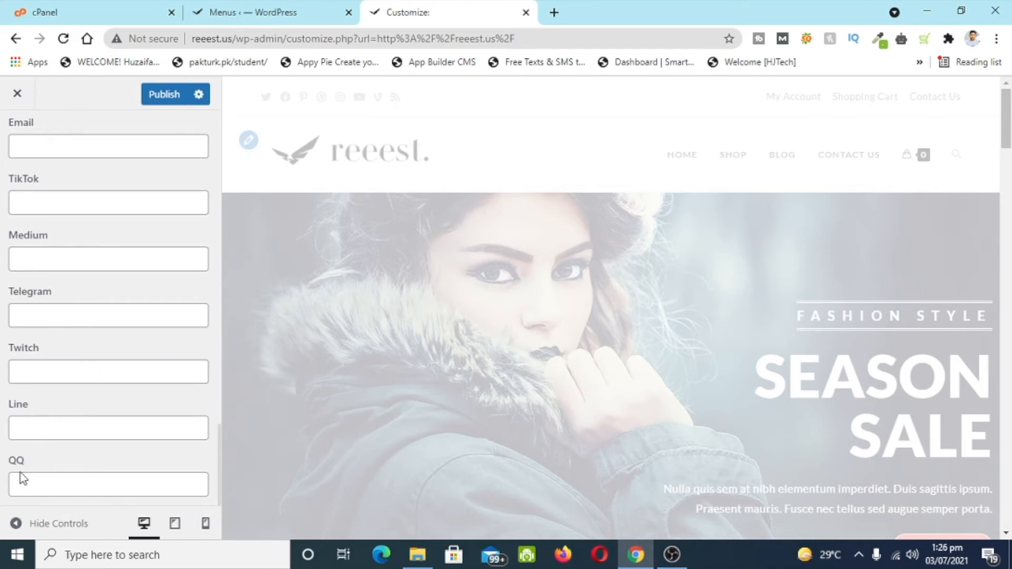
- Give LinkedIn a '#' link and publish the social icon changes
scroll(88, 353, "up", 7)
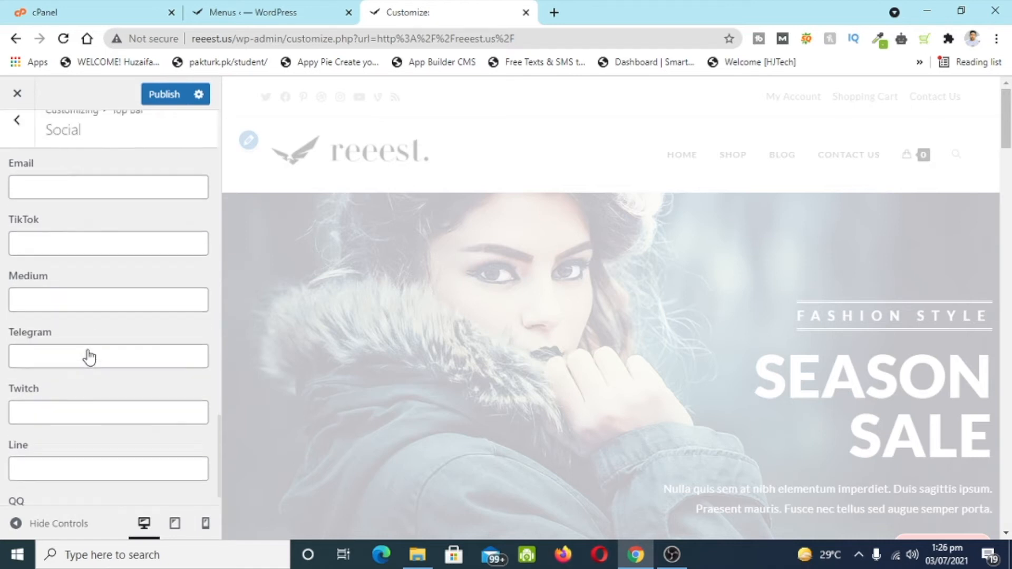
scroll(90, 353, "up", 6)
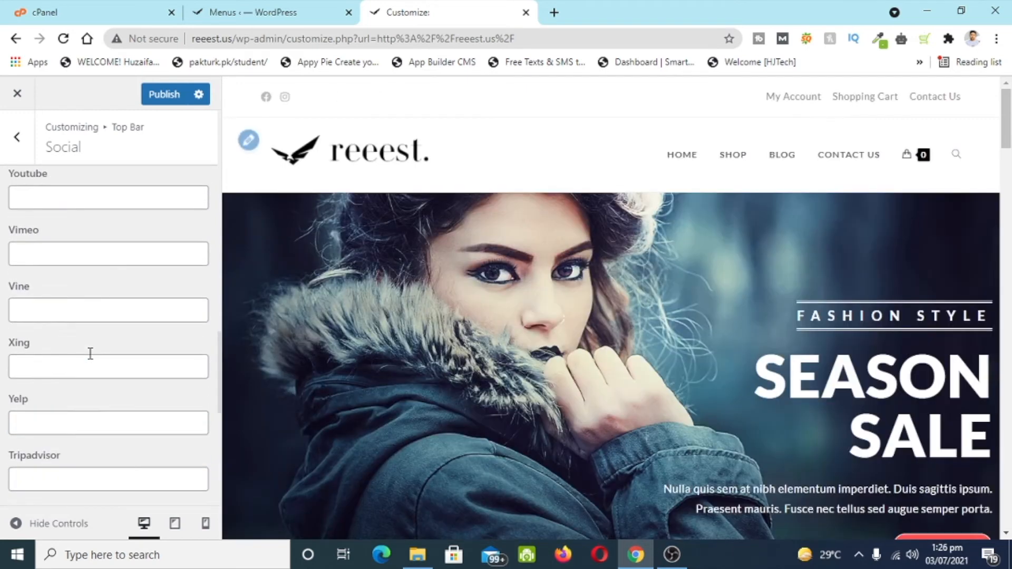
scroll(71, 353, "up", 4)
left_click(49, 437)
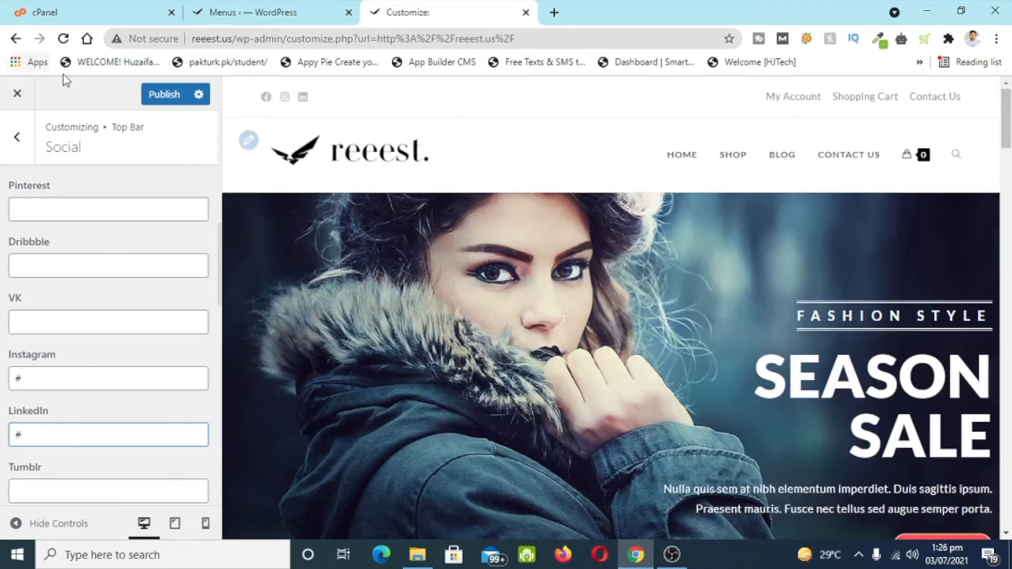
left_click(173, 94)
- Open the footer Contact Info widget and paste a contact invitation as its intro text
scroll(618, 185, "down", 5)
scroll(618, 184, "down", 14)
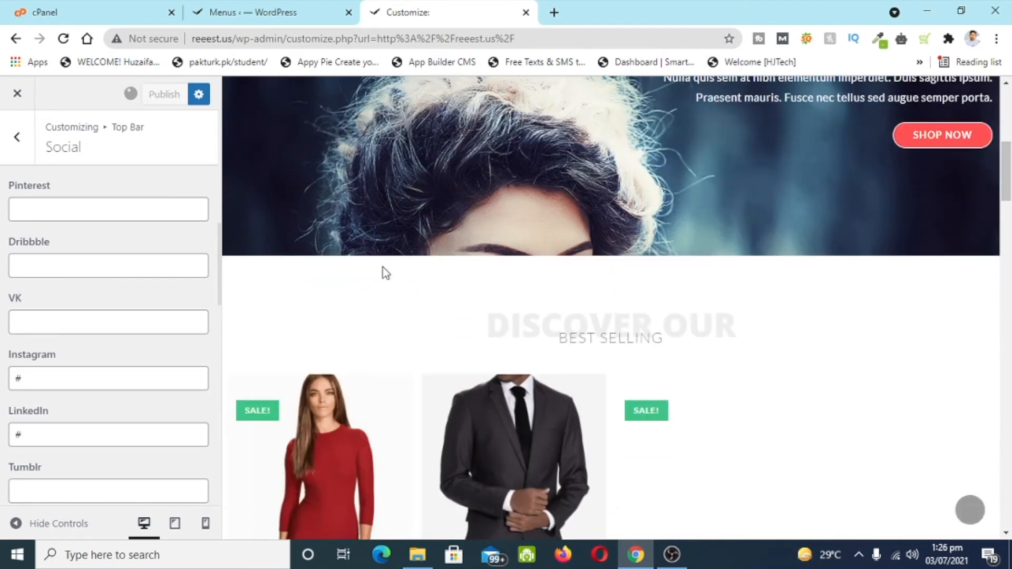
scroll(420, 285, "down", 15)
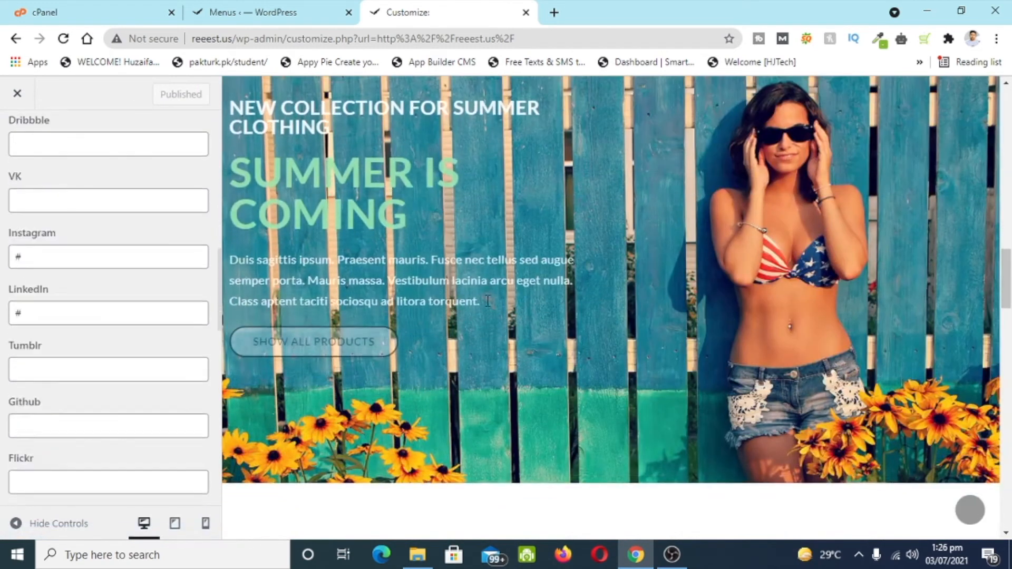
scroll(466, 313, "down", 1)
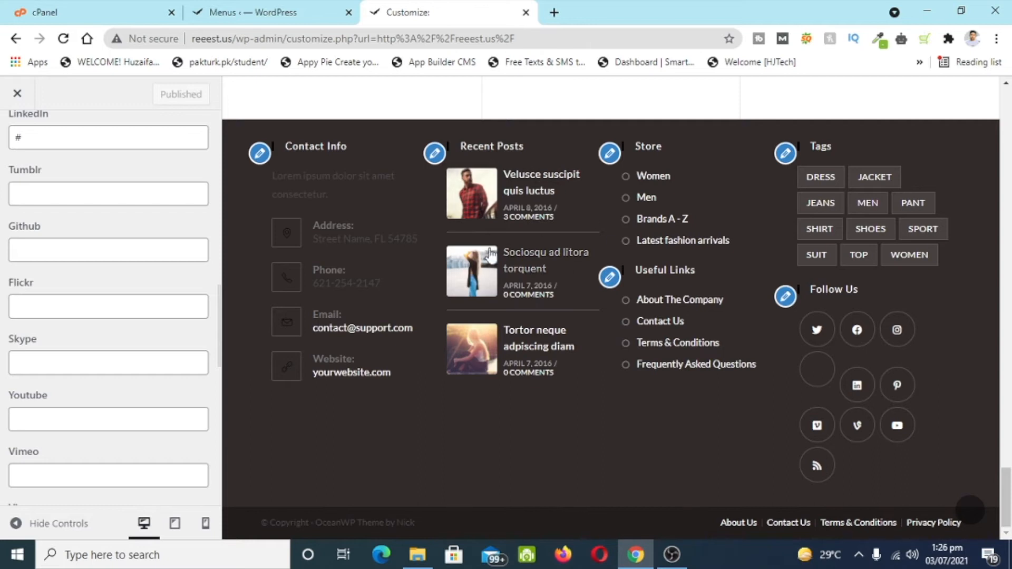
left_click(259, 154)
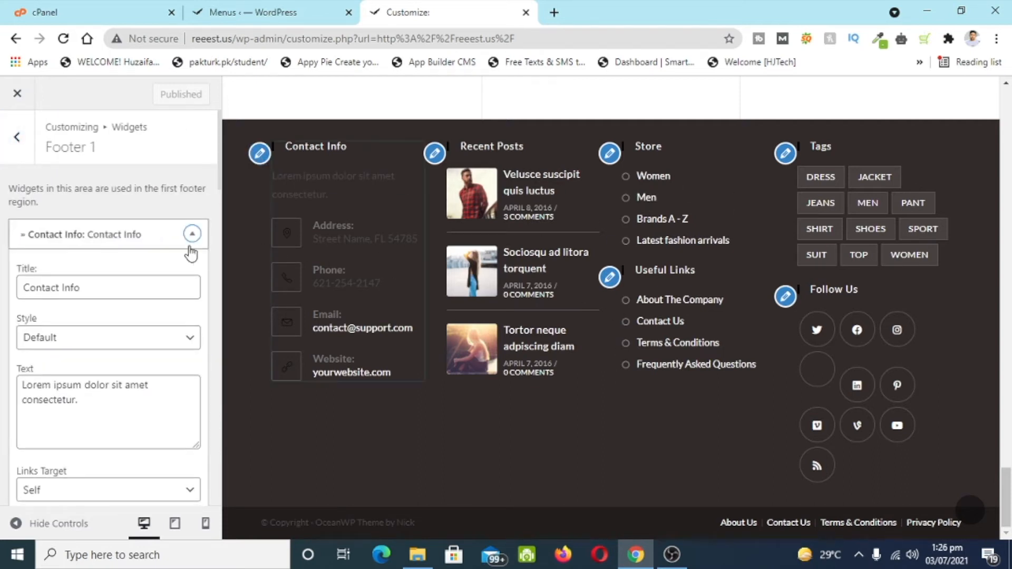
scroll(192, 251, "down", 1)
left_click_drag(116, 353, 2, 317)
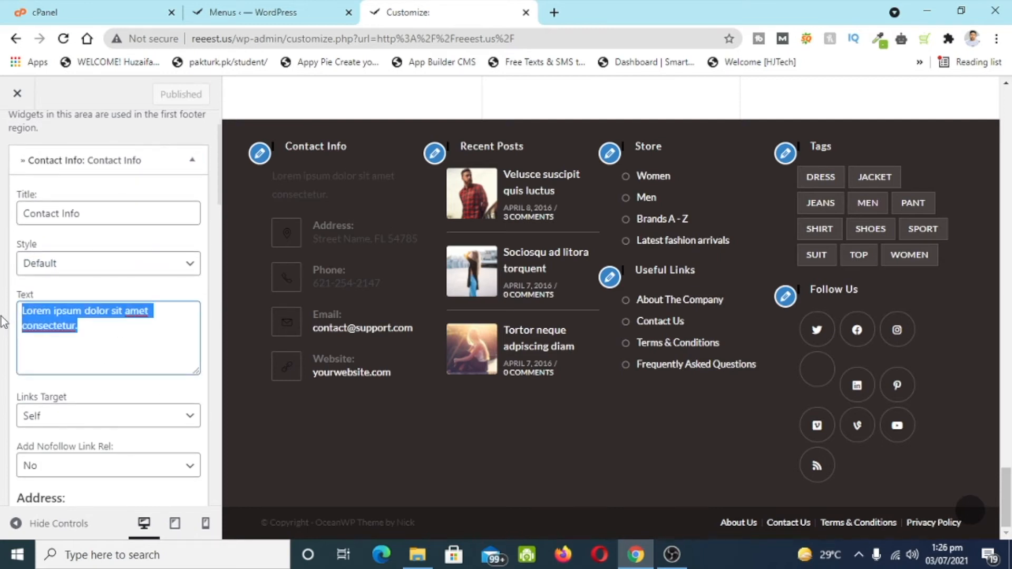
type("Feel Free To Contact us anytime")
scroll(194, 329, "down", 3)
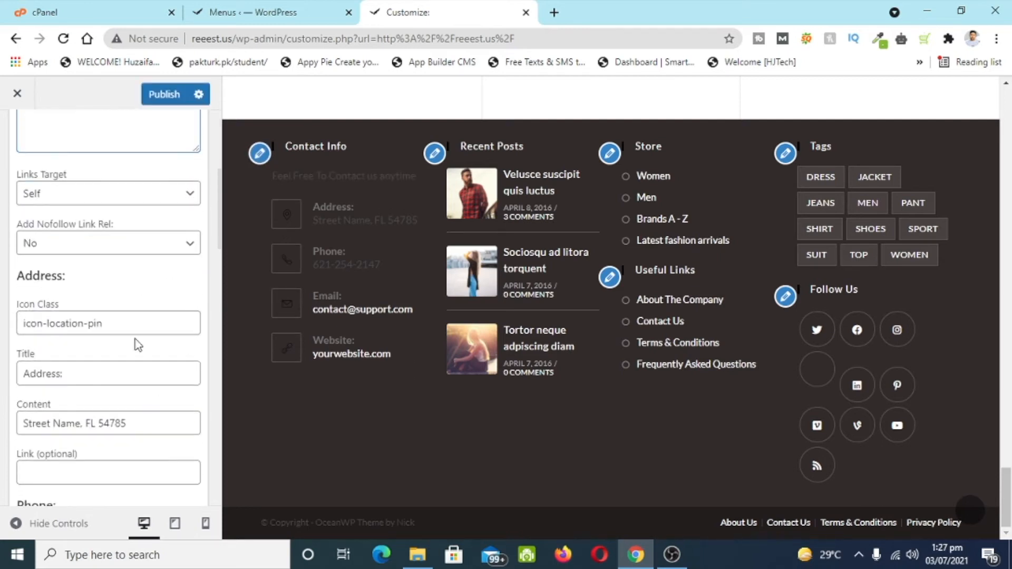
- Add links to the Contact Info address and phone number entries
triple_click(116, 428)
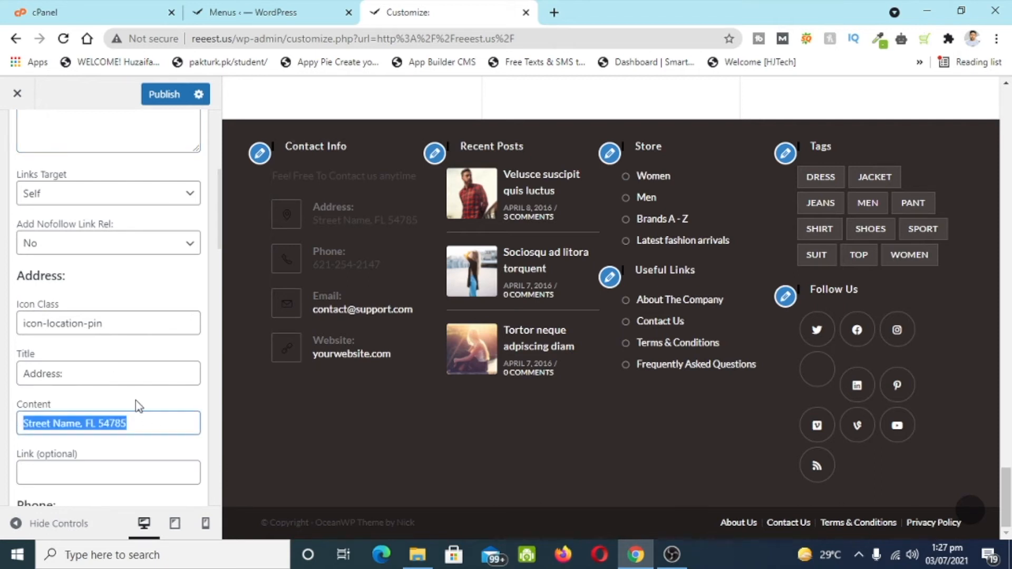
left_click(159, 422)
scroll(58, 380, "down", 5)
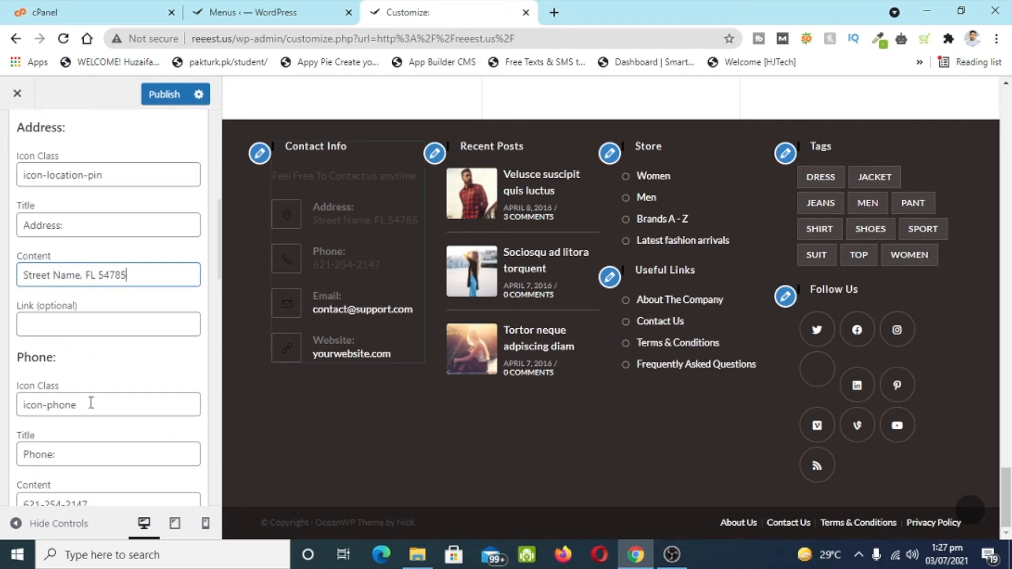
left_click_drag(111, 361, 38, 376)
left_click(95, 361)
scroll(95, 361, "down", 1)
left_click(96, 337)
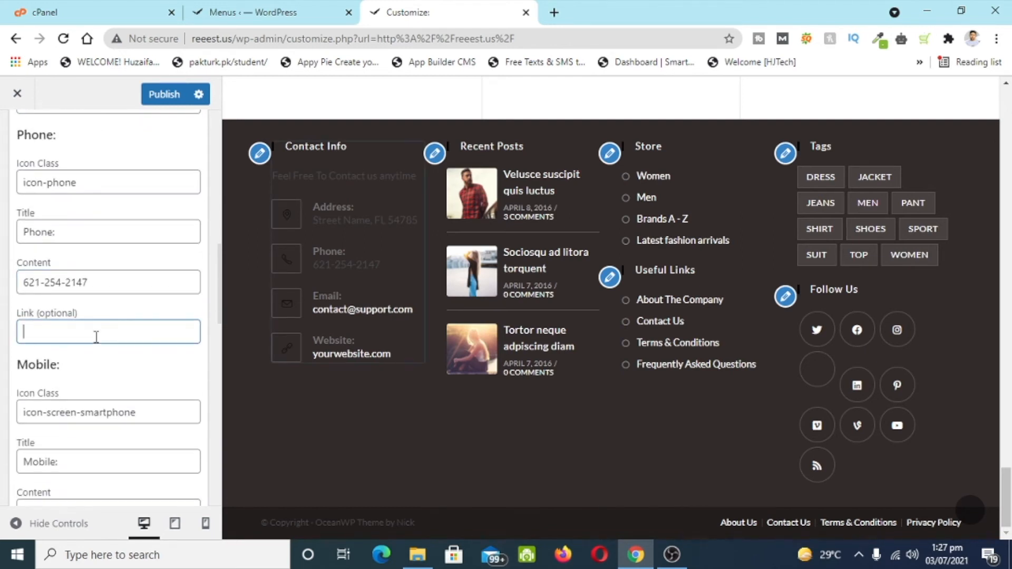
scroll(81, 287, "up", 3)
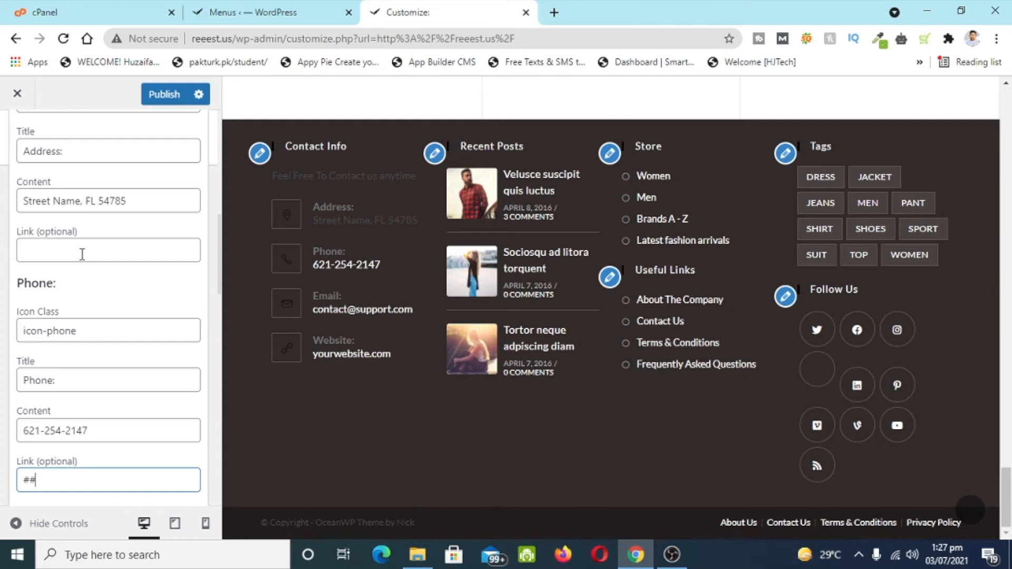
scroll(81, 255, "up", 2)
left_click(88, 325)
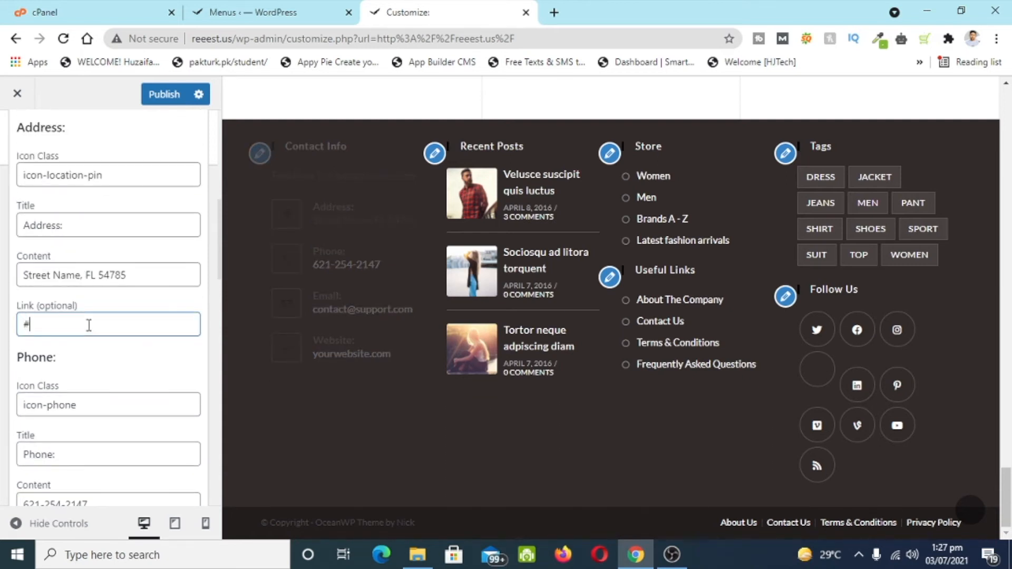
scroll(93, 332, "down", 10)
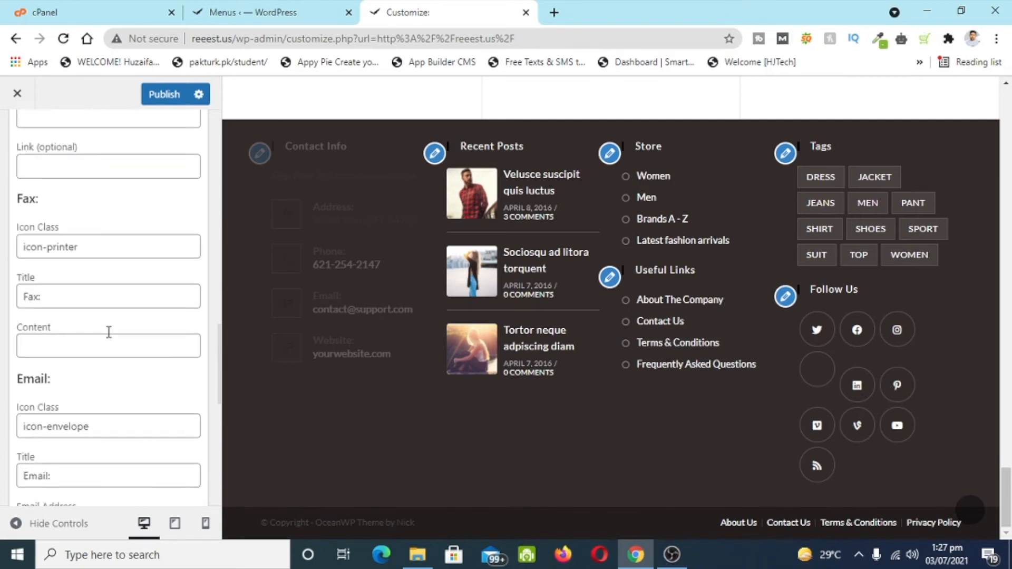
scroll(124, 360, "down", 4)
- Replace the contact email address and correct its displayed spelling
left_click_drag(126, 304, 11, 318)
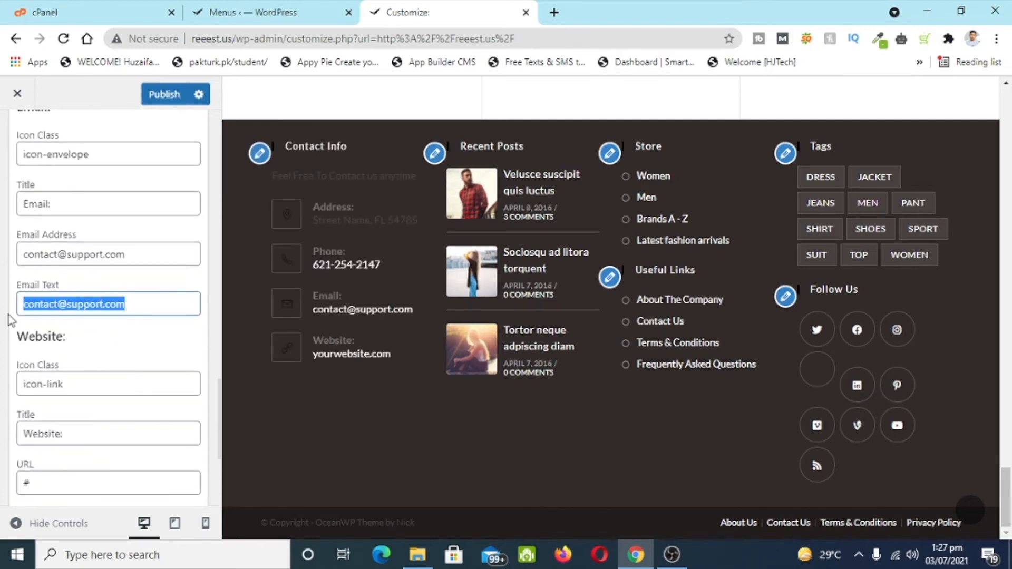
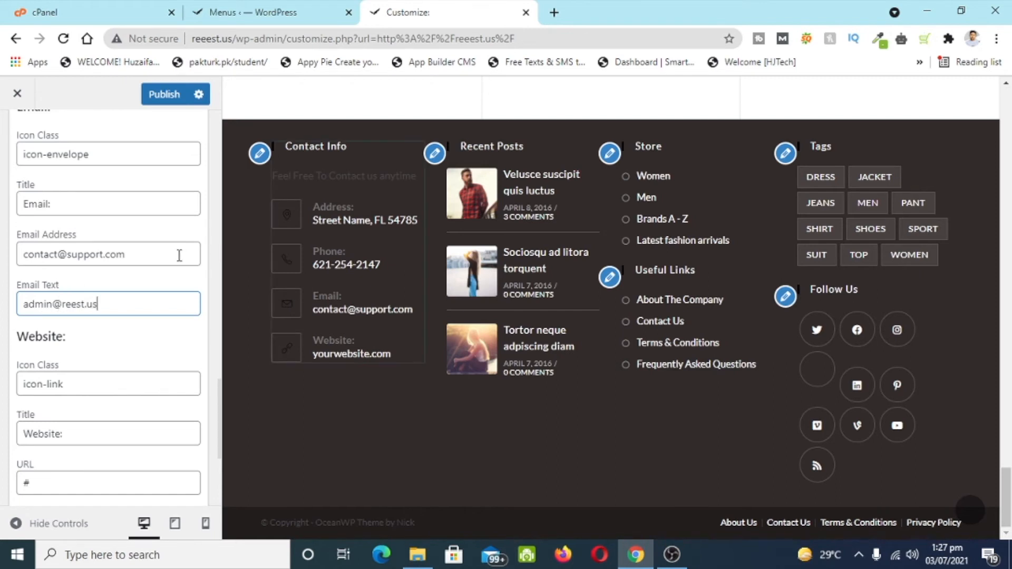
left_click_drag(193, 254, 3, 285)
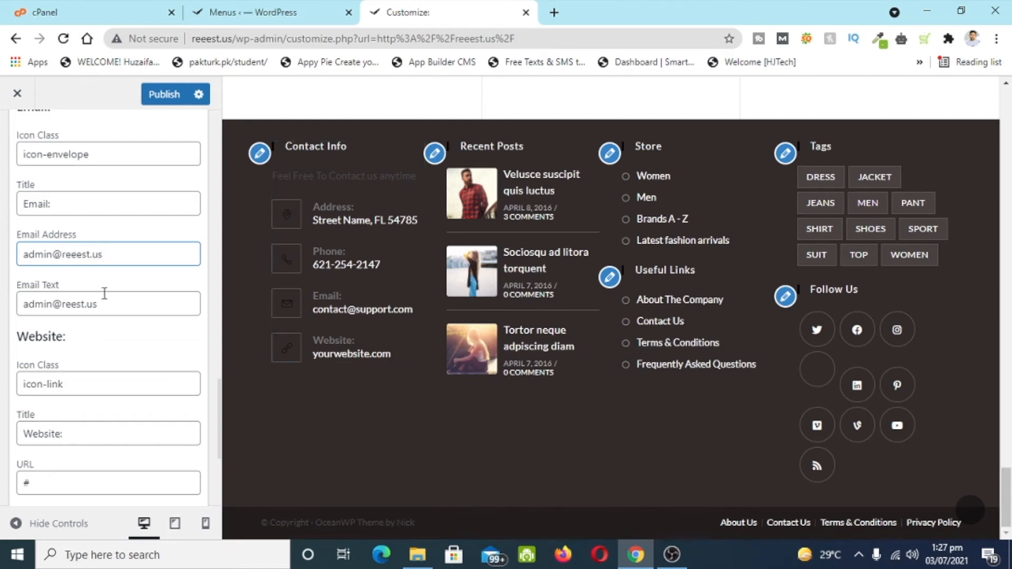
left_click(76, 306)
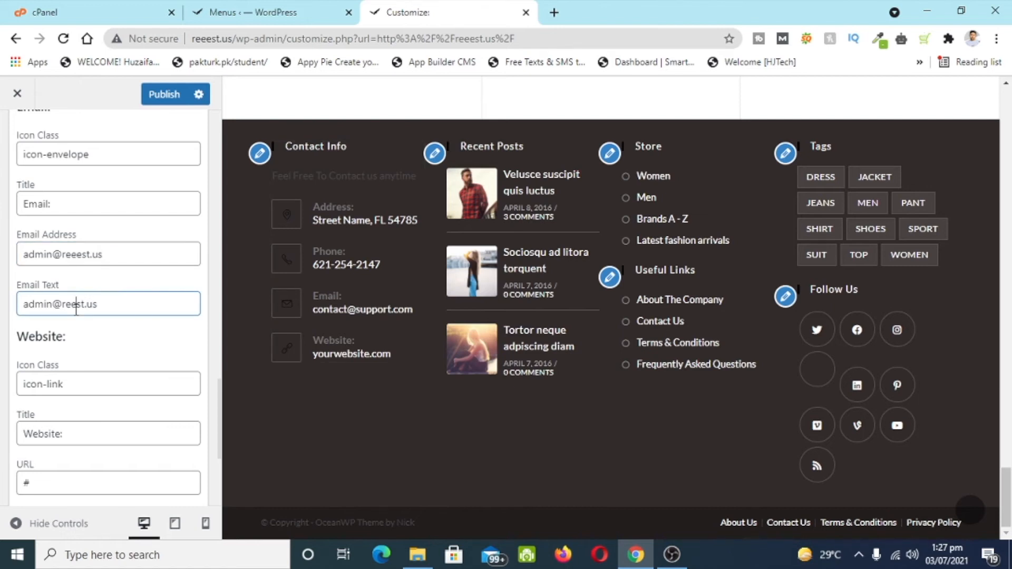
scroll(77, 306, "down", 4)
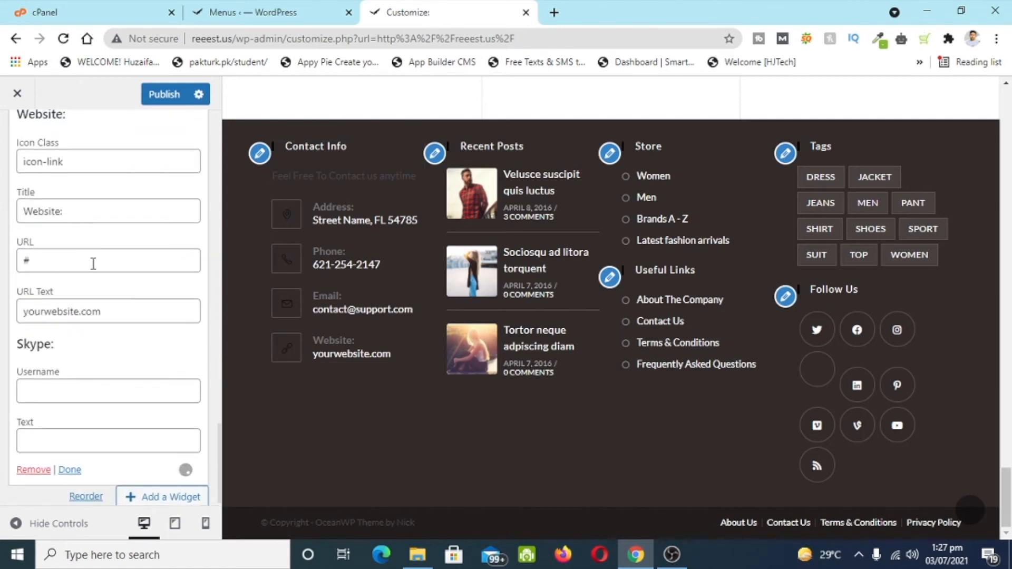
left_click_drag(107, 314, 16, 325)
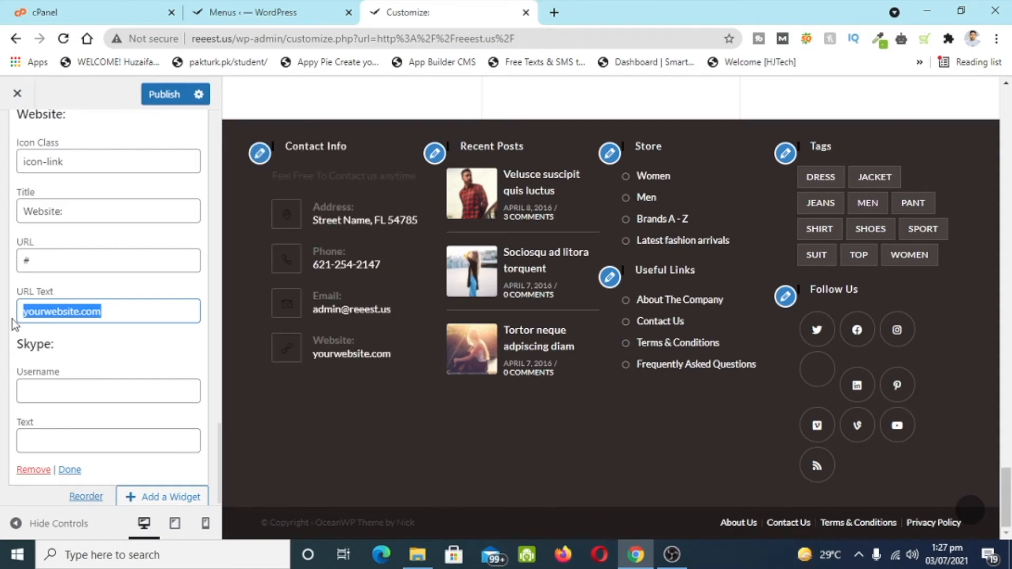
type("Reeest.us")
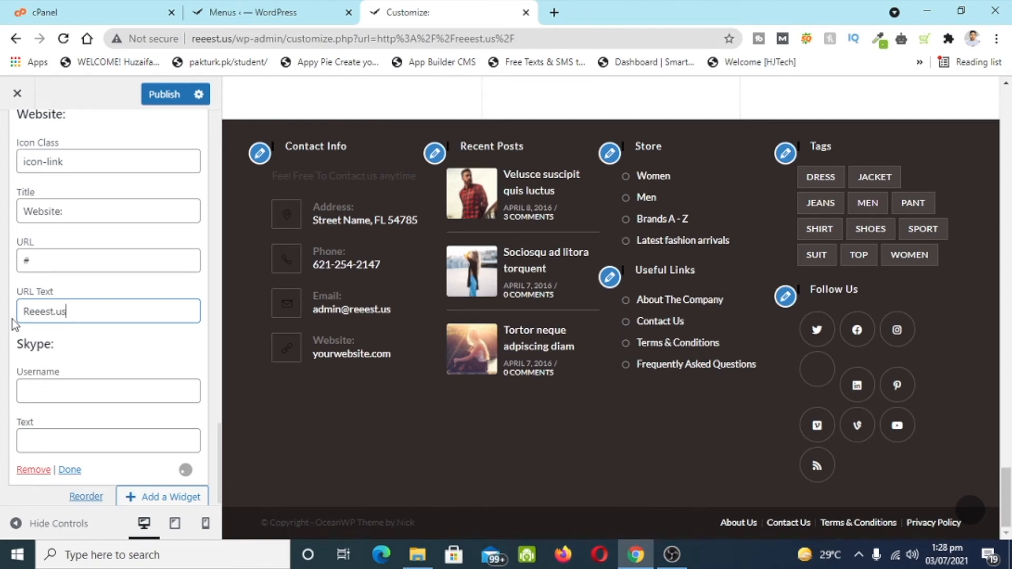
scroll(13, 322, "down", 1)
left_click_drag(102, 305, 20, 306)
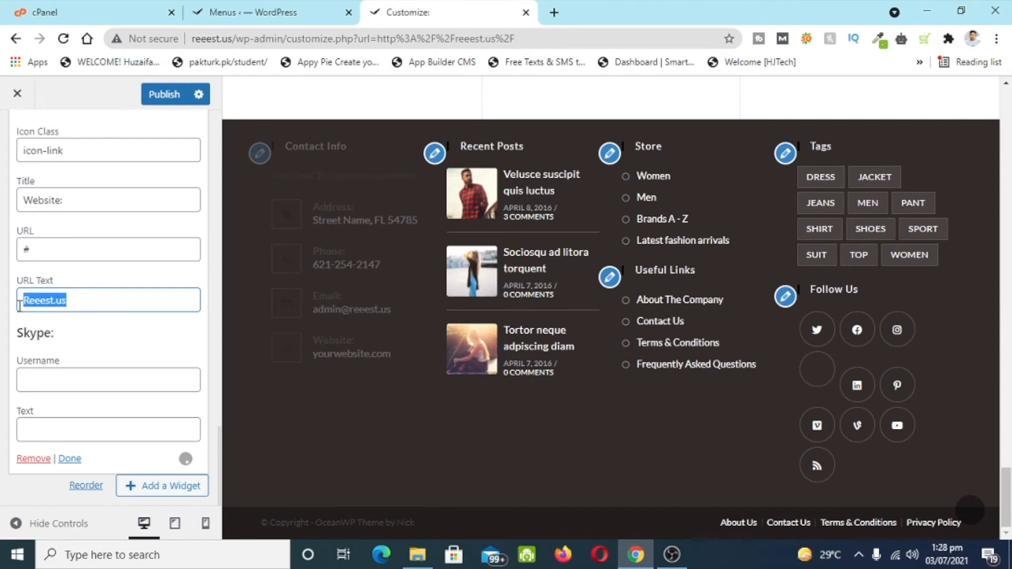
left_click(32, 249)
key("ctrl+a")
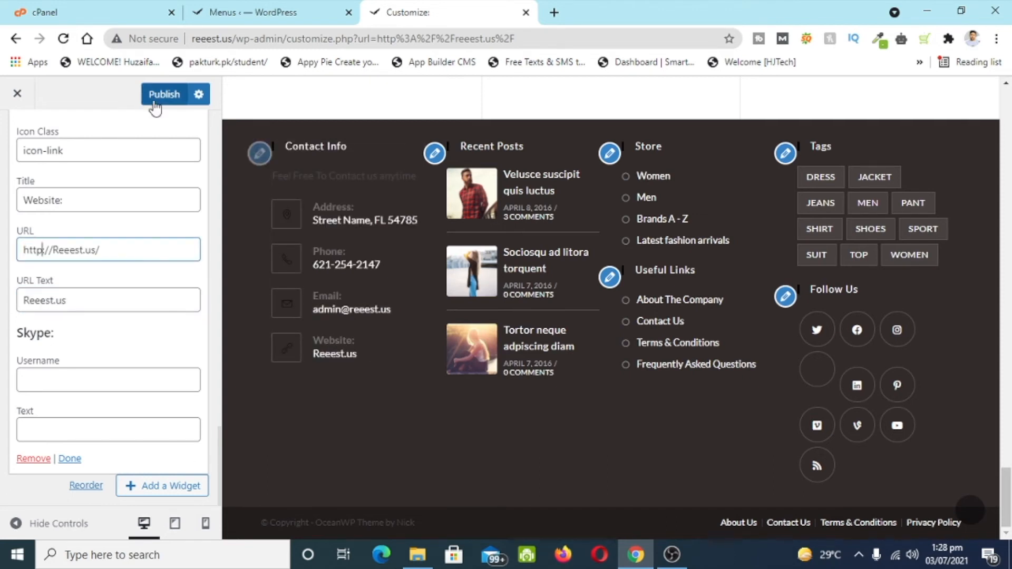
left_click(169, 105)
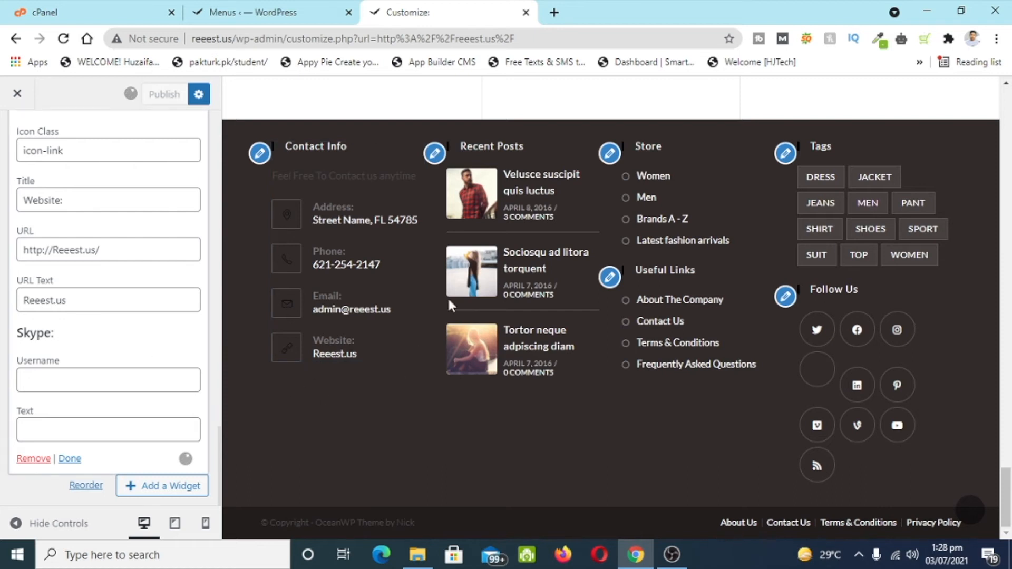
- Replace the Recent Posts widget in Footer 2 with a Products widget
left_click(434, 154)
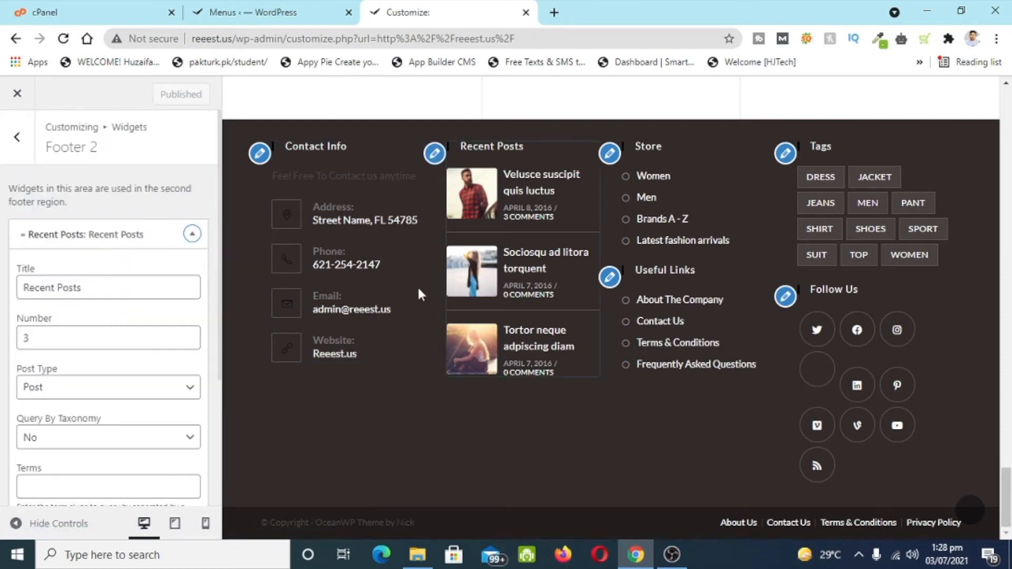
scroll(178, 400, "down", 4)
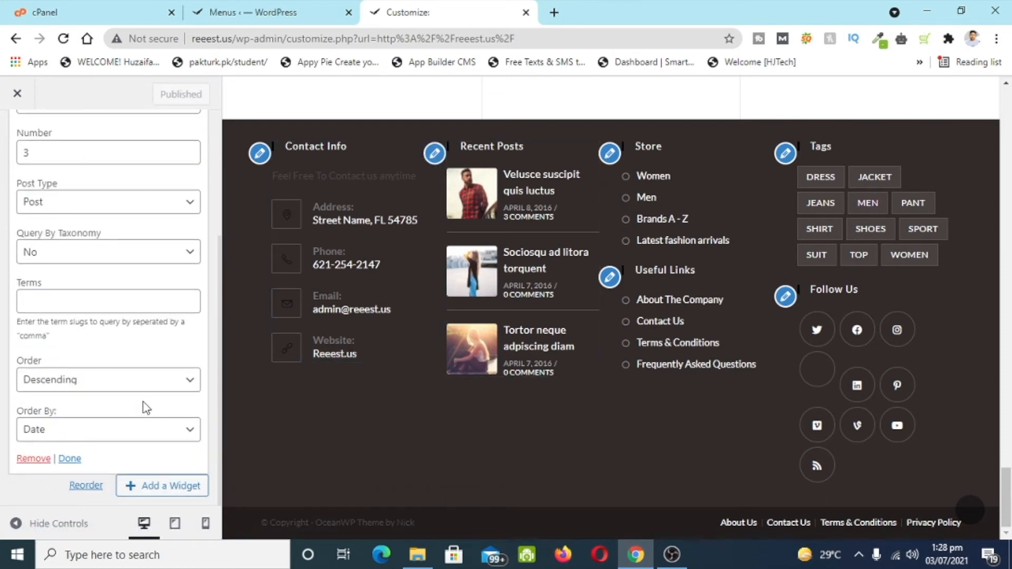
left_click(29, 458)
left_click(186, 231)
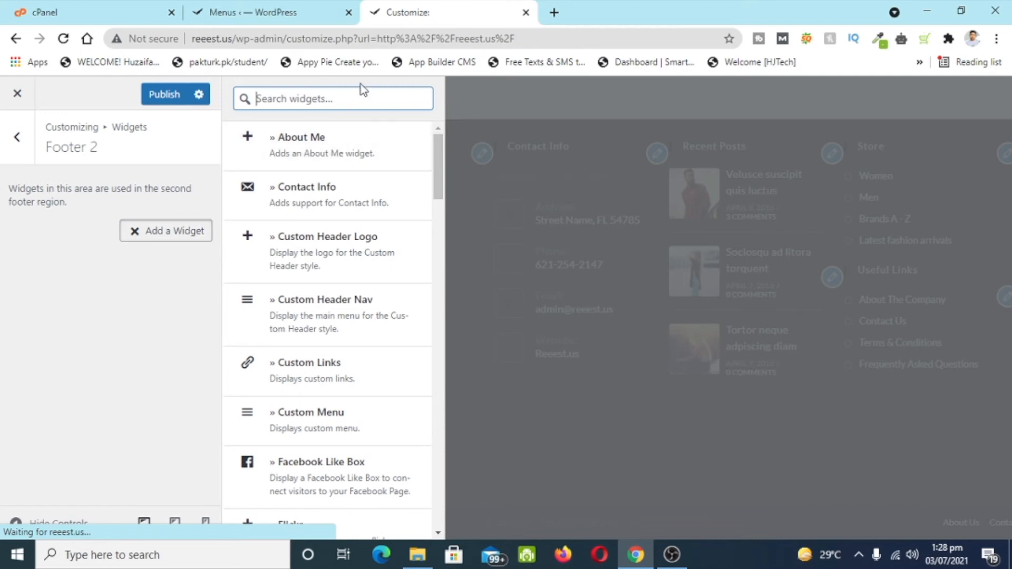
type("produc")
left_click(321, 375)
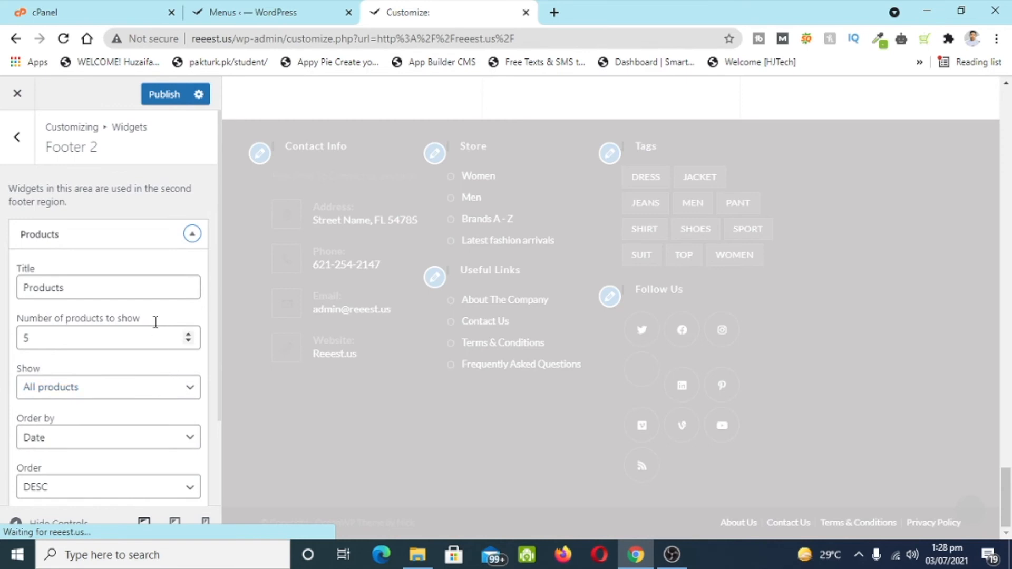
- Set the Products widget to show 3 products and publish
left_click(155, 344)
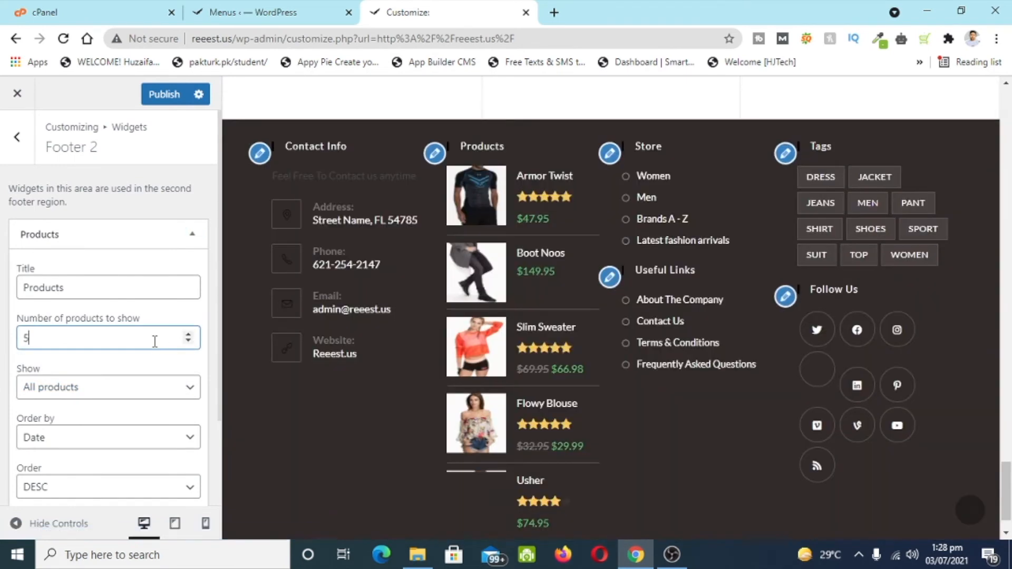
double_click(155, 342)
type("3")
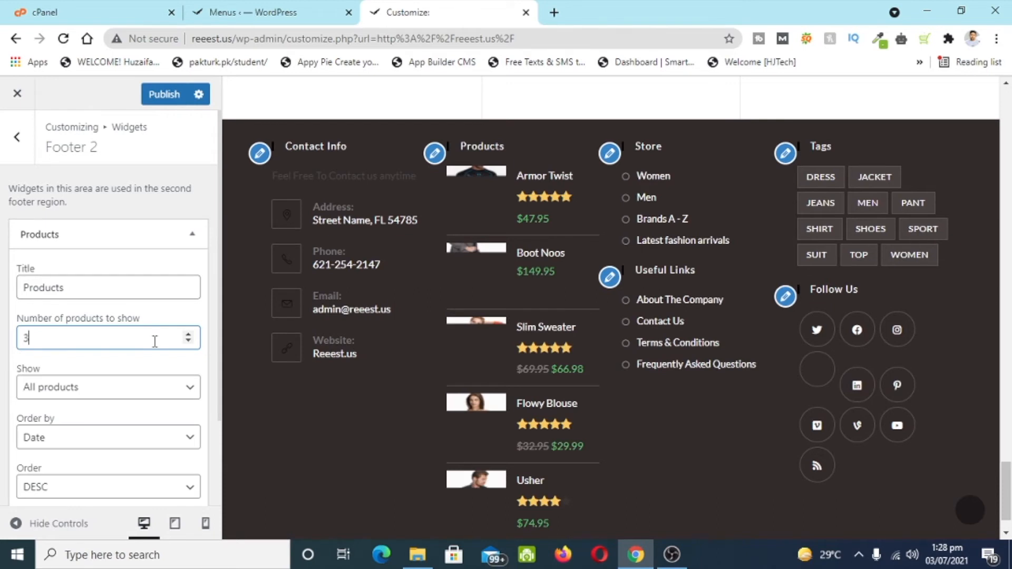
scroll(154, 342, "down", 2)
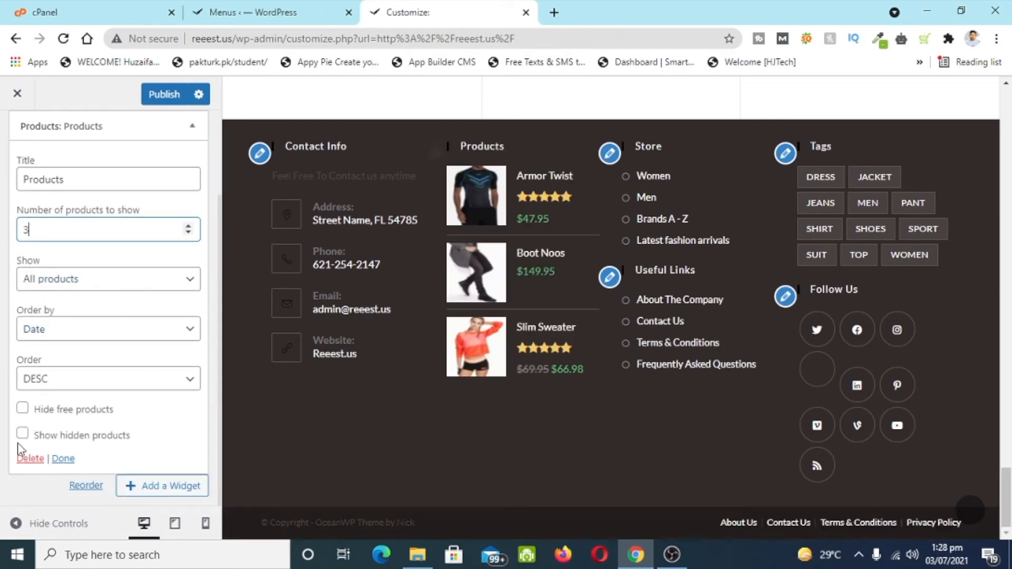
left_click(146, 96)
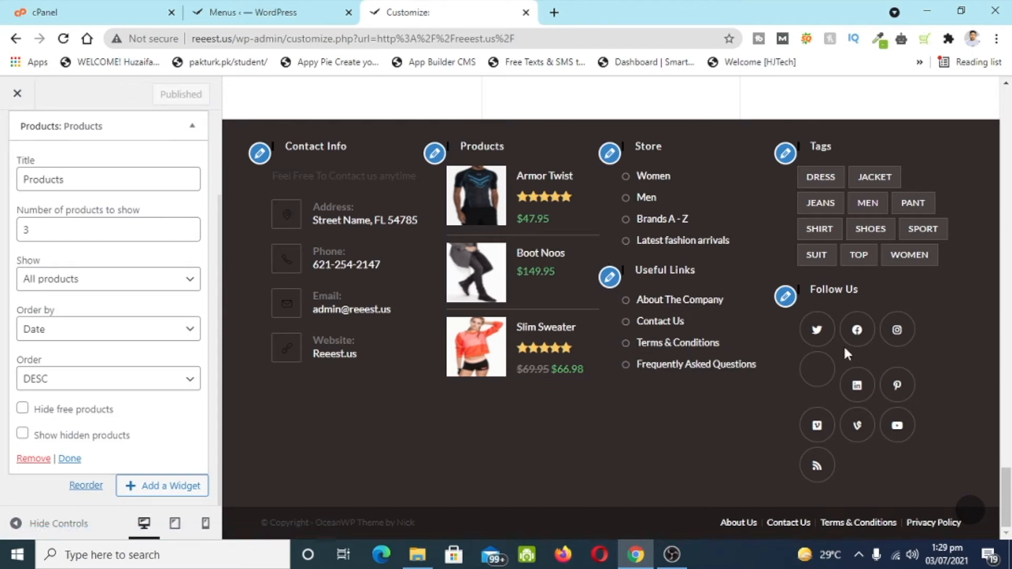
left_click(785, 296)
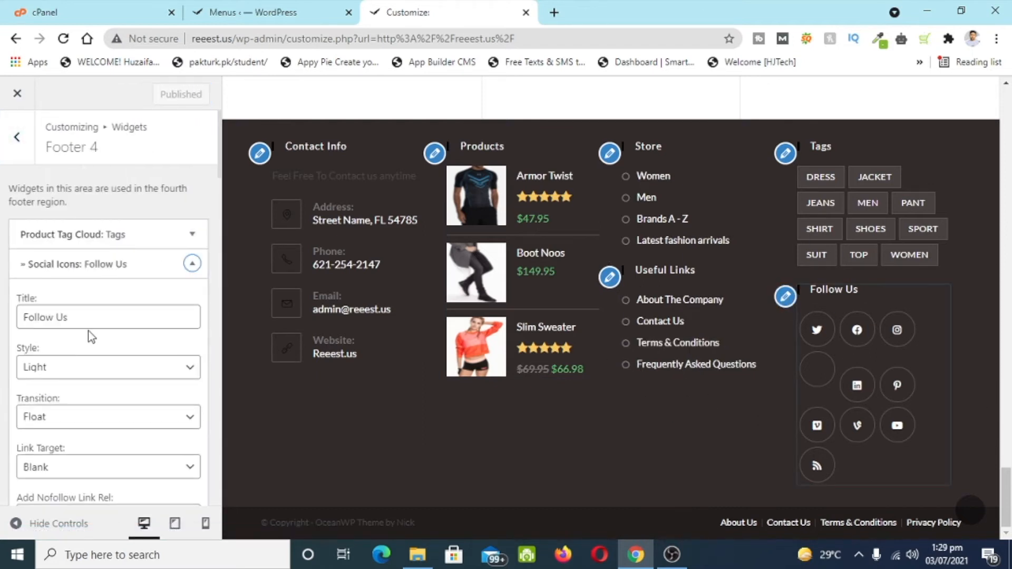
- Clear the '#' from the Twitter, Pinterest and one unlabeled social link field
scroll(90, 335, "down", 2)
scroll(90, 337, "down", 10)
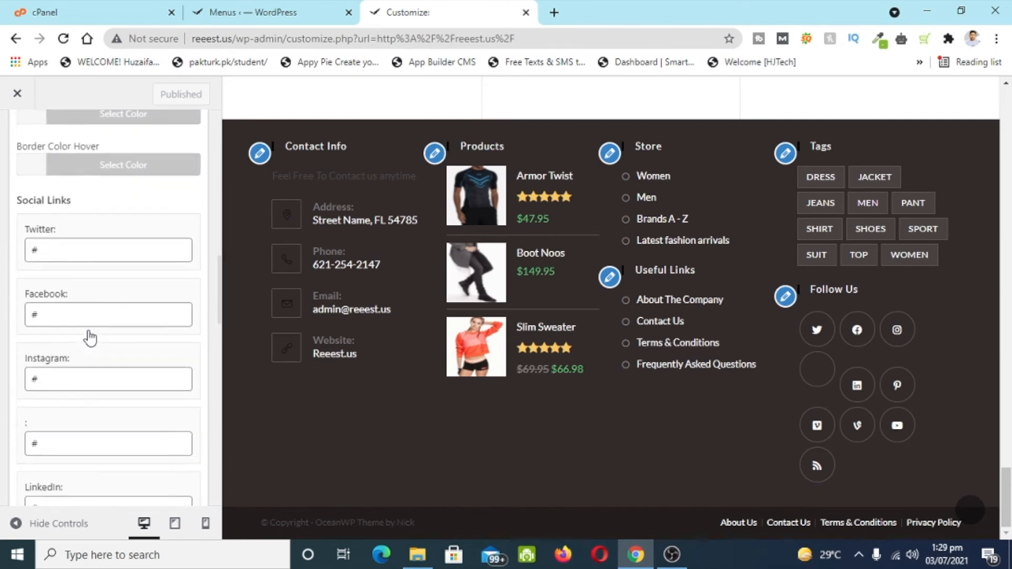
left_click(63, 208)
key("BackSpace")
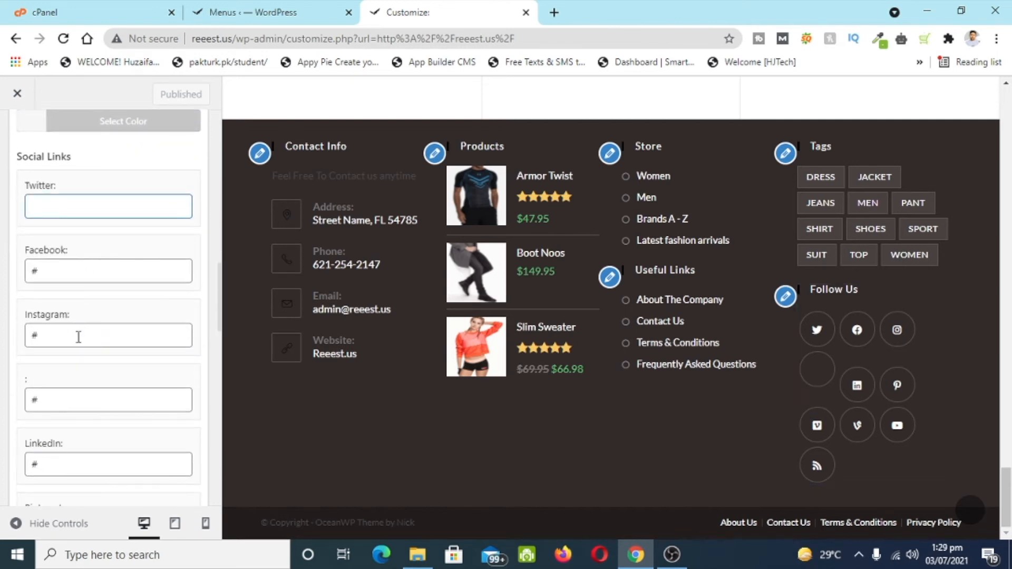
left_click(83, 398)
key("BackSpace")
scroll(83, 397, "down", 3)
left_click(54, 319)
left_click(61, 383)
key("BackSpace")
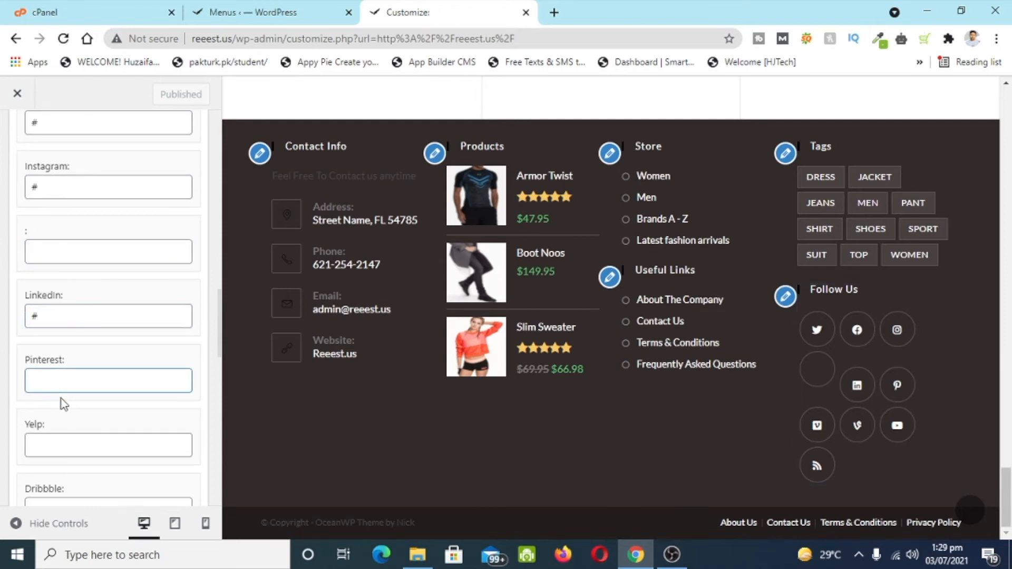
- Clear the '#' from the Vine, Youtube, RSS and another unlabeled social link field
scroll(61, 398, "down", 8)
scroll(61, 409, "down", 8)
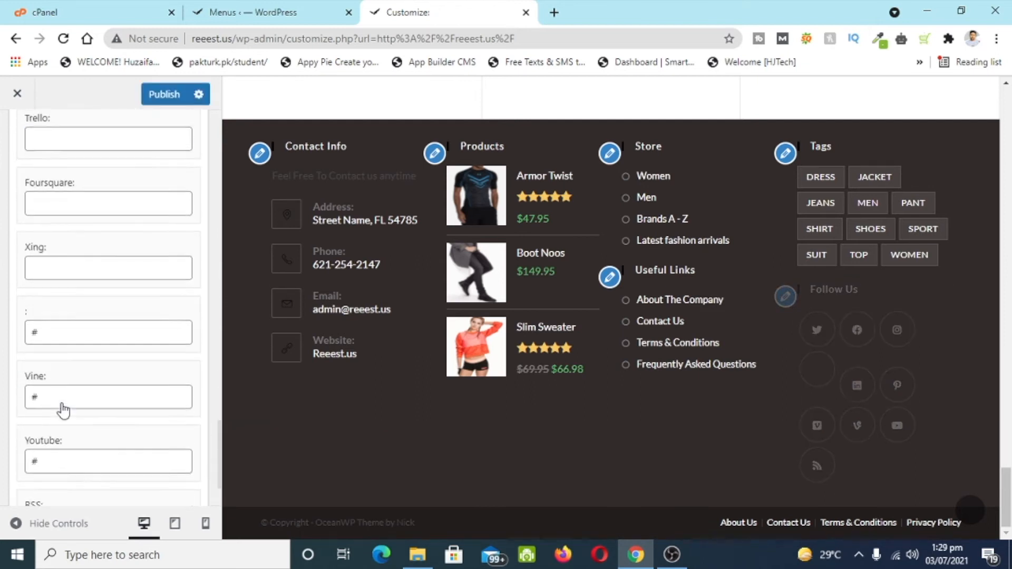
left_click(74, 240)
key("BackSpace")
left_click(86, 294)
key("BackSpace")
left_click(86, 356)
key("BackSpace")
left_click(89, 424)
key("BackSpace")
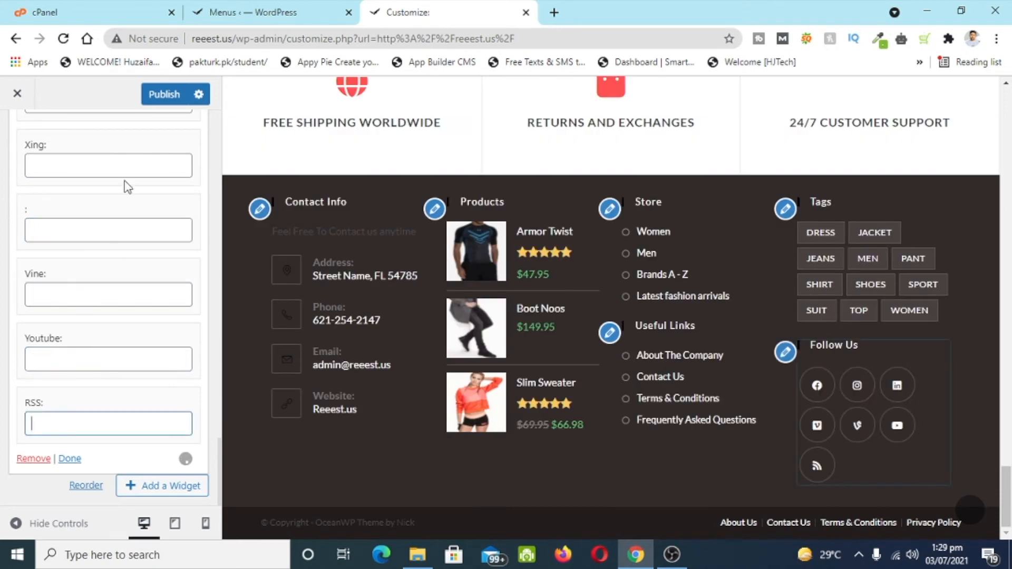
- Publish the Facebook, Instagram and LinkedIn-only icons and return to the footer widget areas list
left_click(166, 93)
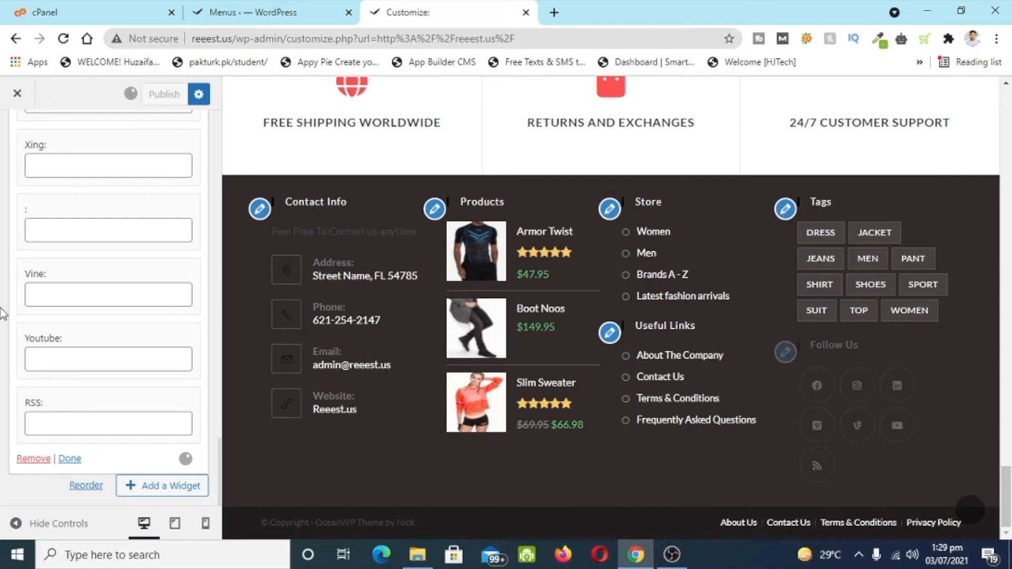
scroll(71, 146, "up", 10)
scroll(66, 211, "up", 15)
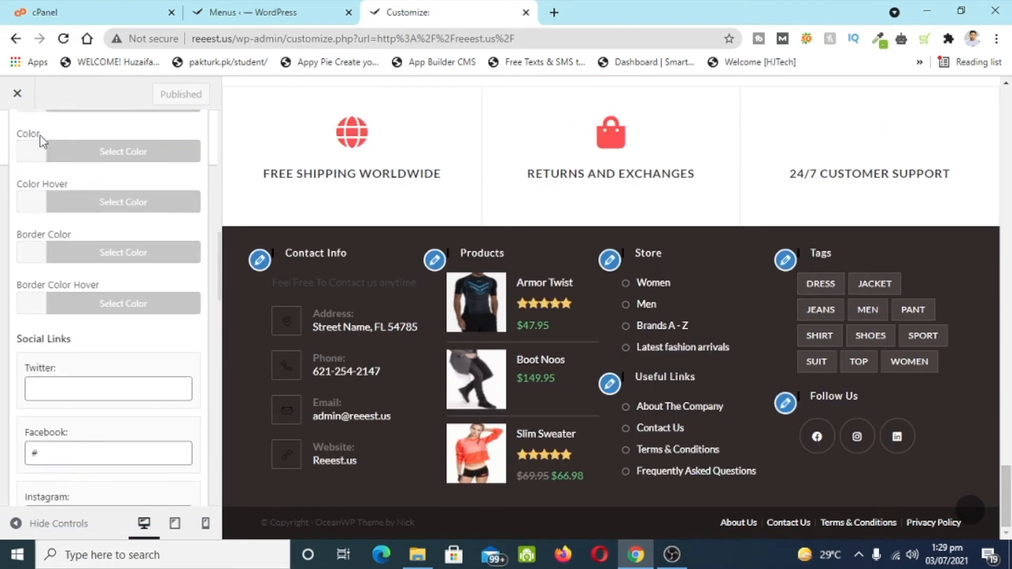
left_click(32, 156)
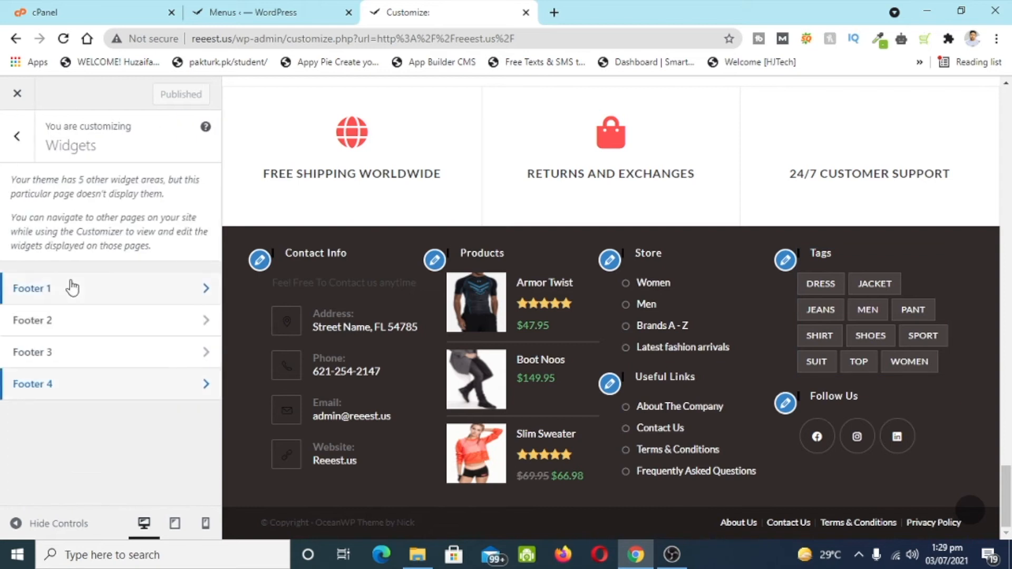
- Replace the theme credit in the Footer Bottom copyright with Reeest.us and publish
left_click(26, 149)
scroll(30, 205, "down", 3)
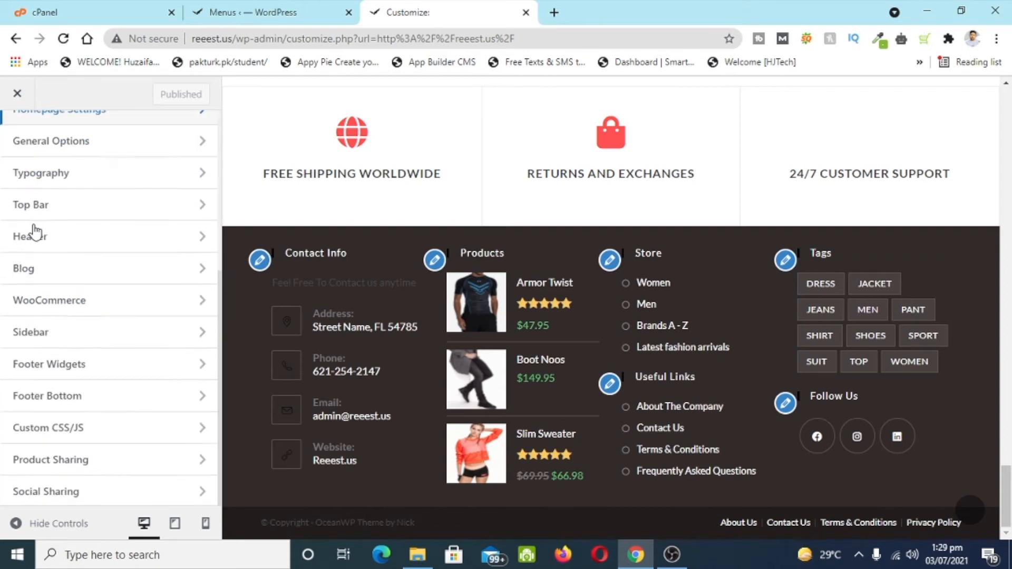
left_click(101, 388)
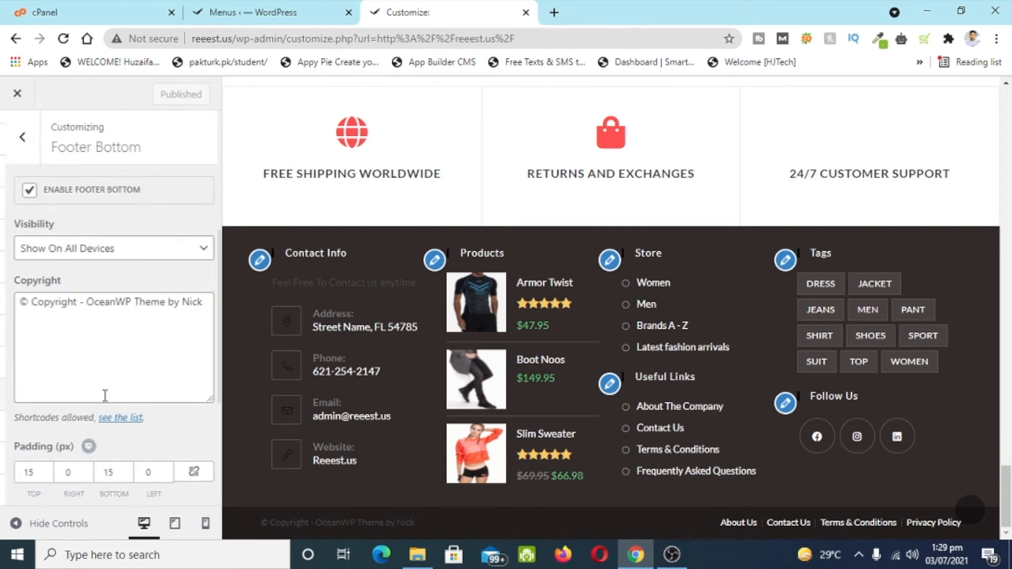
scroll(143, 166, "down", 4)
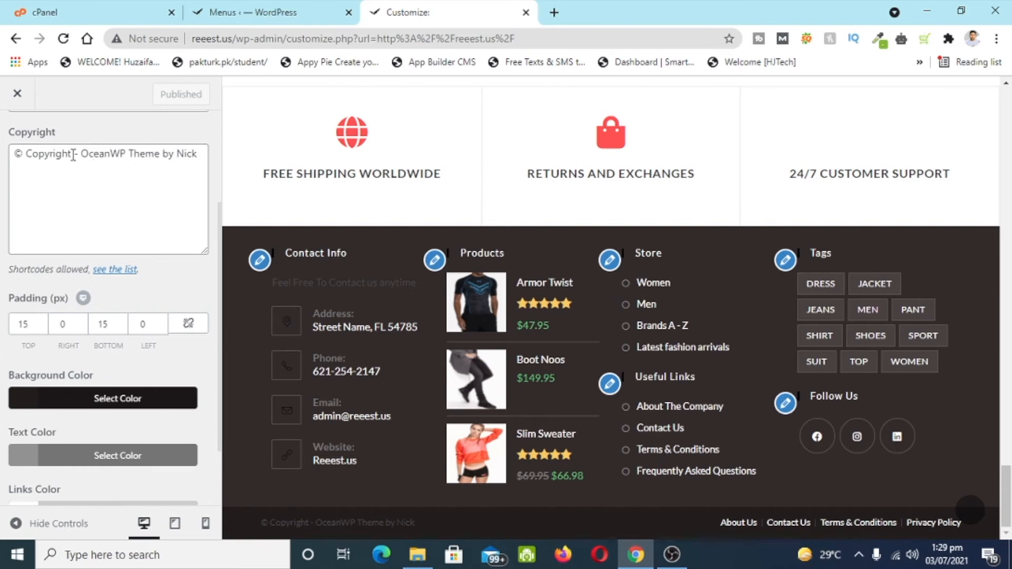
left_click_drag(83, 154, 222, 178)
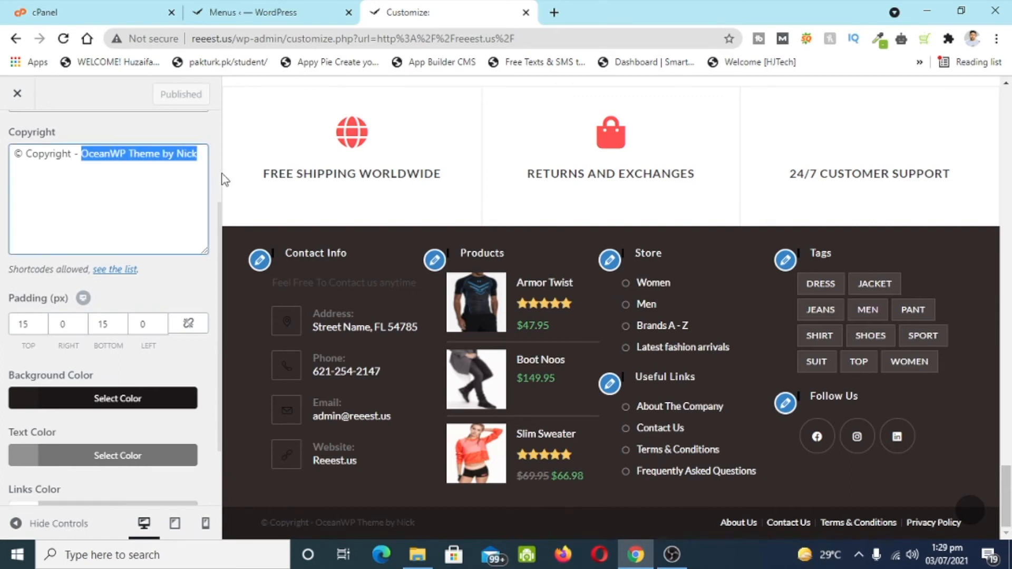
type("Reeest.us")
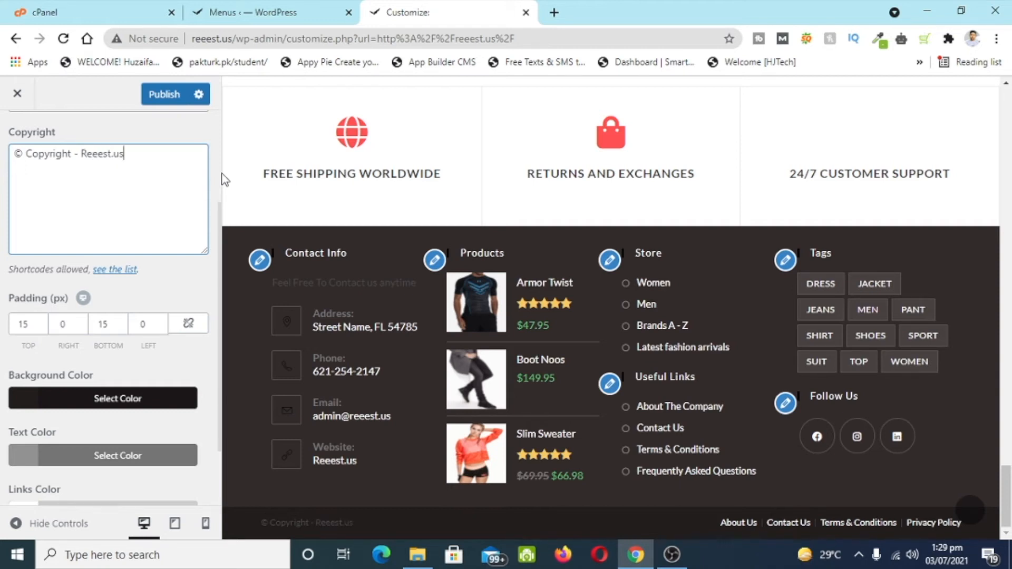
left_click(168, 96)
- Lighten the footer bottom text colour to near white and publish
scroll(191, 308, "down", 2)
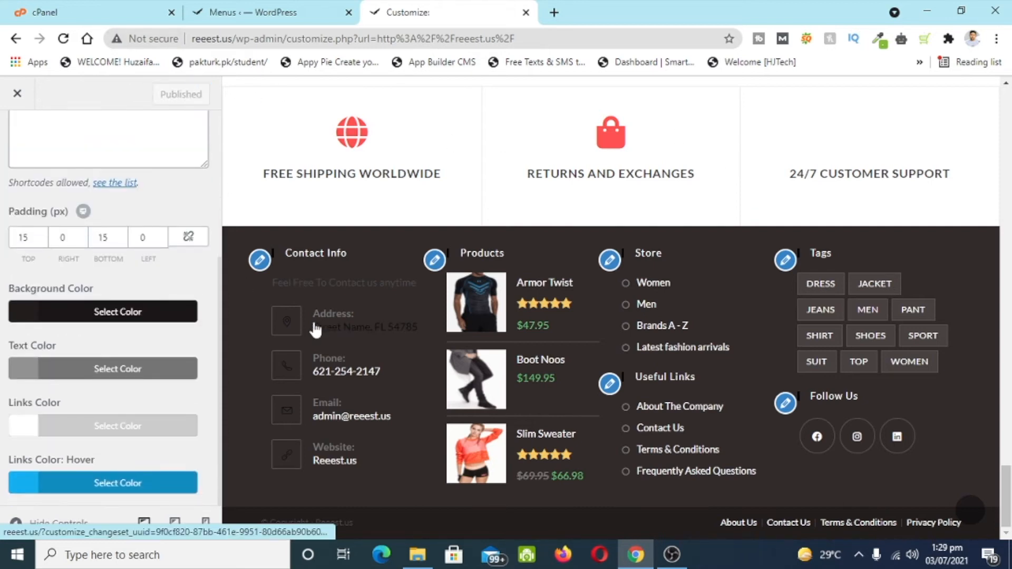
left_click(82, 368)
left_click_drag(99, 462, 3, 436)
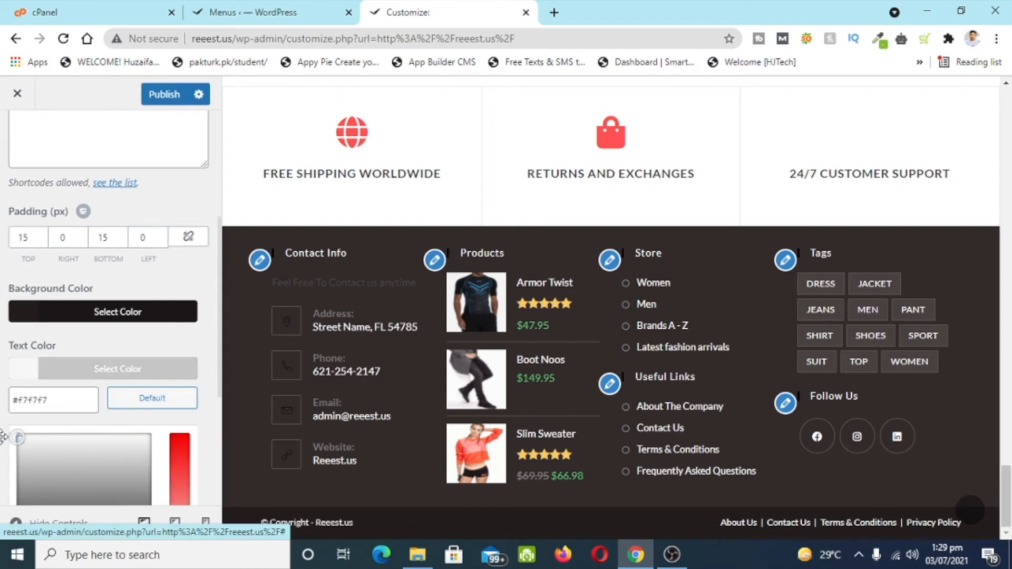
left_click(119, 295)
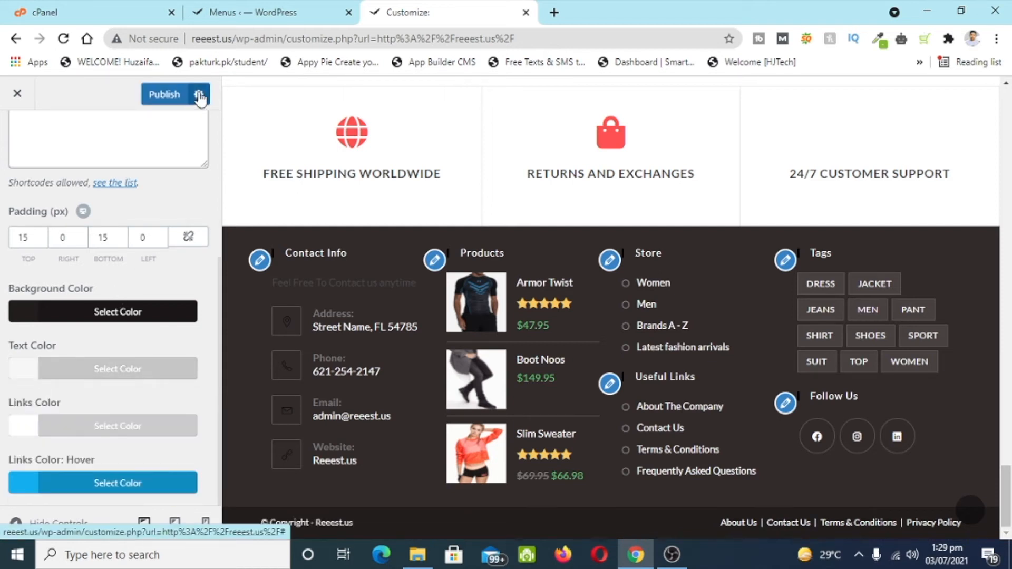
left_click(177, 97)
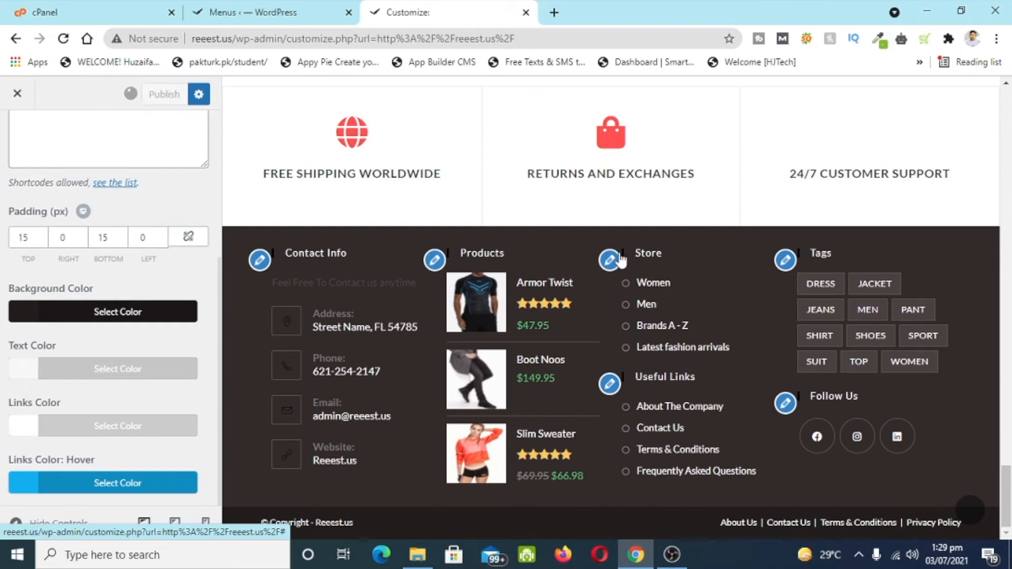
- Close the Customizer and return to the live site
scroll(338, 302, "up", 7)
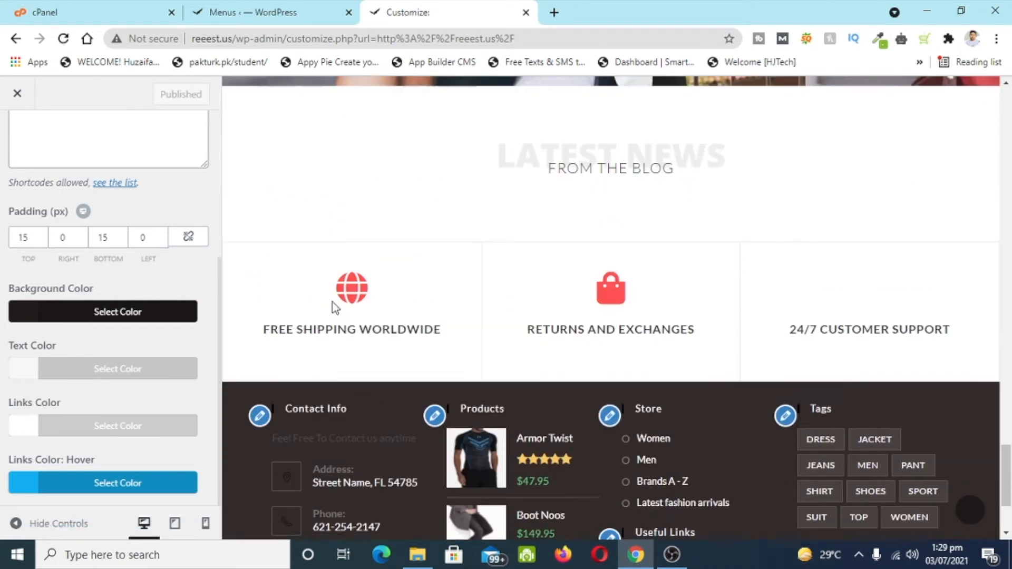
scroll(649, 346, "up", 4)
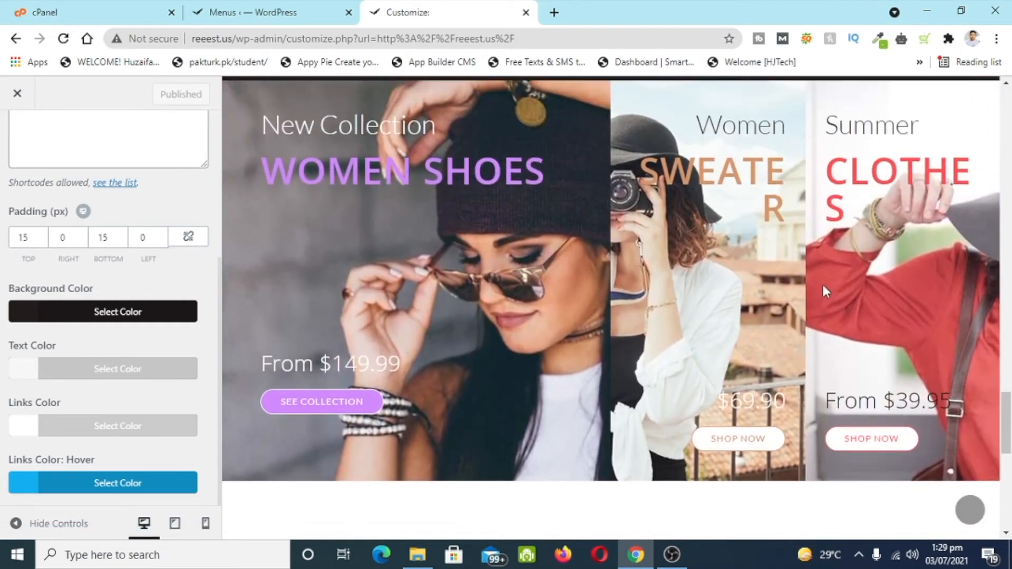
scroll(293, 343, "up", 15)
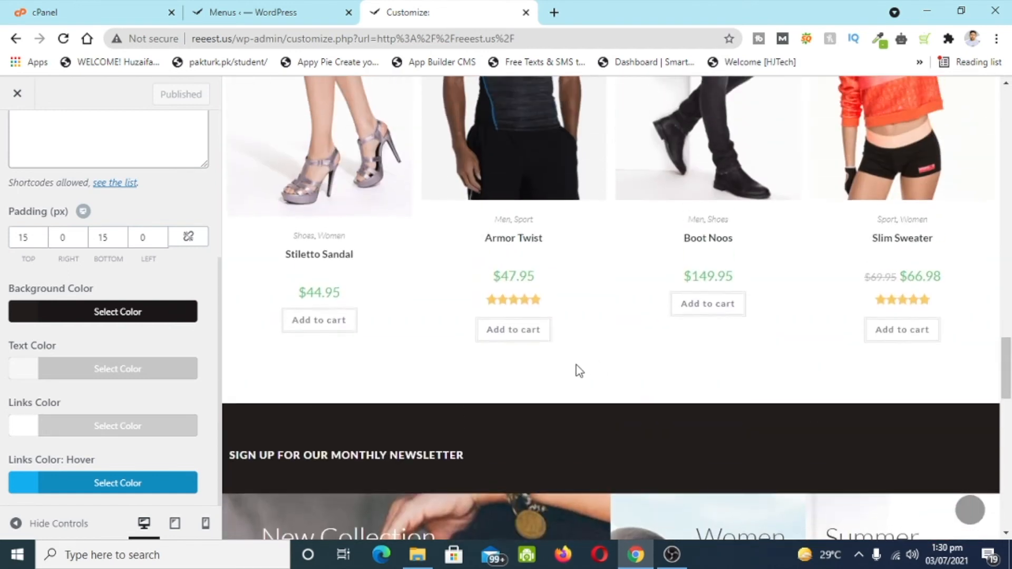
scroll(530, 327, "up", 20)
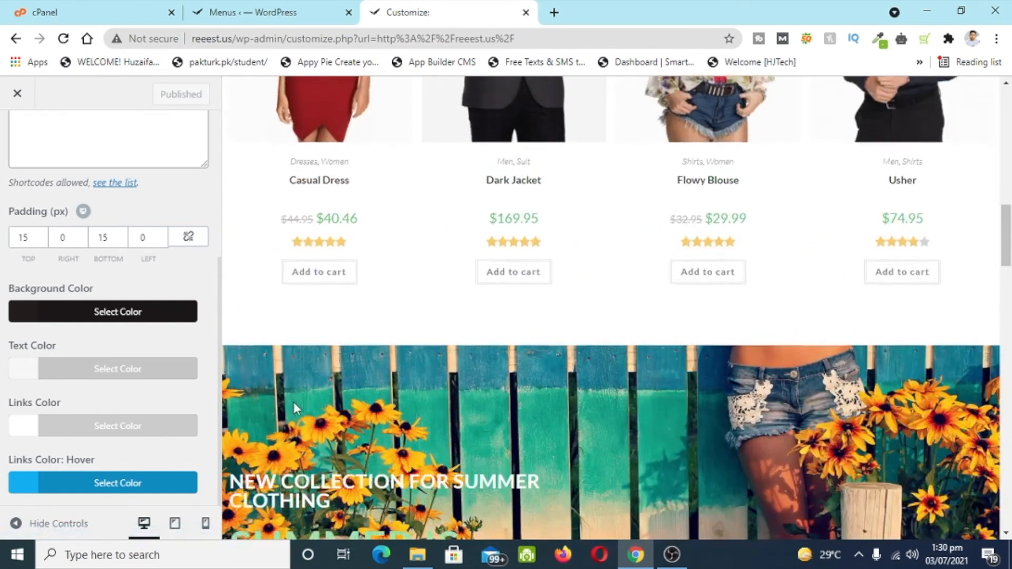
scroll(552, 330, "up", 1)
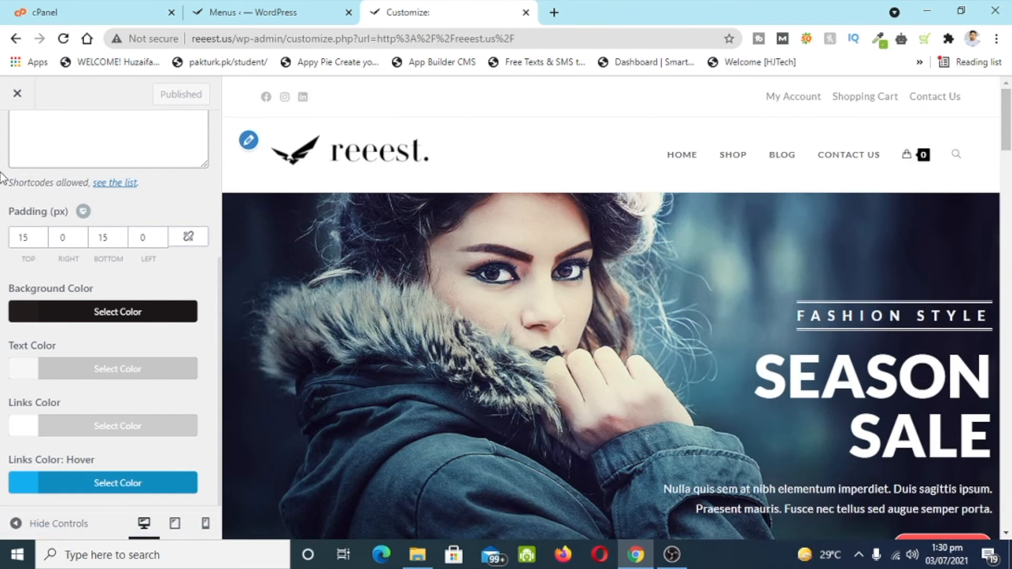
scroll(90, 232, "up", 5)
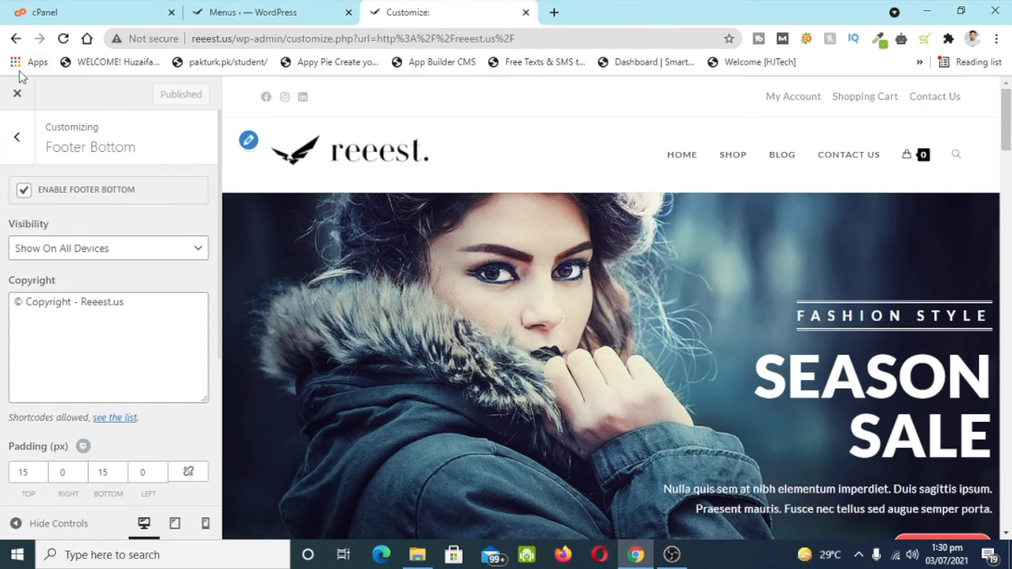
left_click(19, 103)
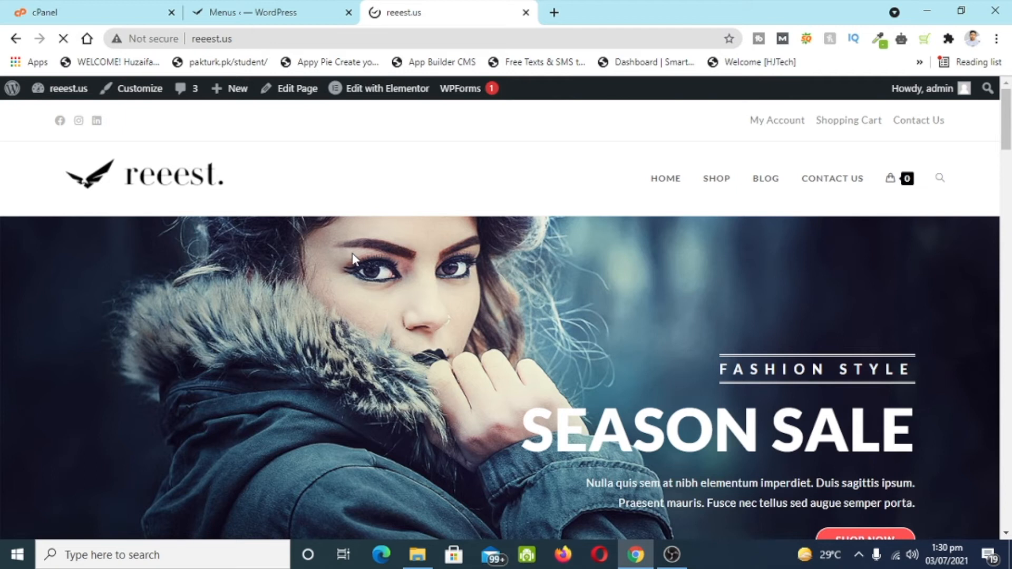
- Edit the home page in Elementor and delete the paragraph under SEASON SALE
mouse_move(383, 96)
left_click(384, 94)
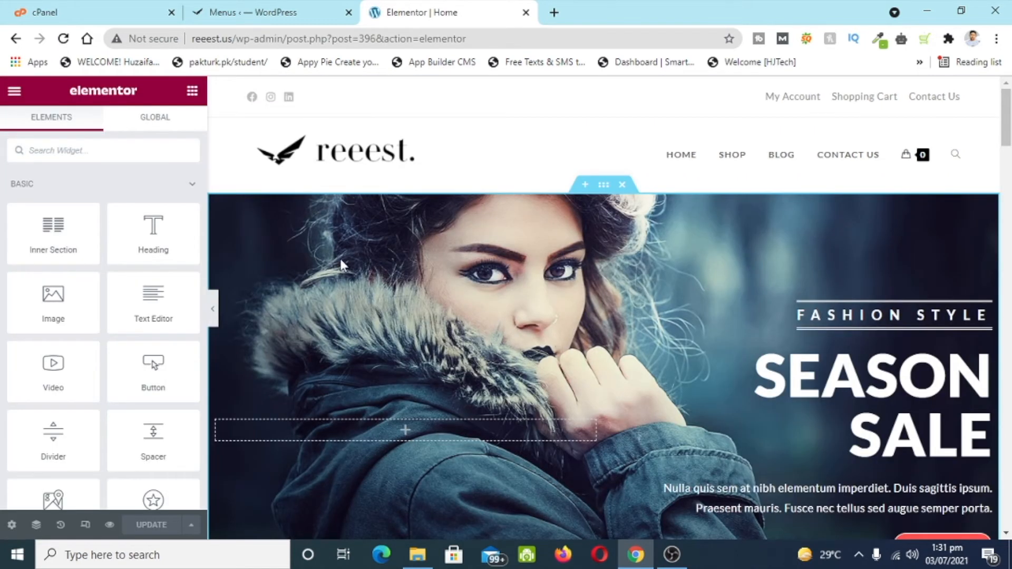
scroll(497, 308, "down", 3)
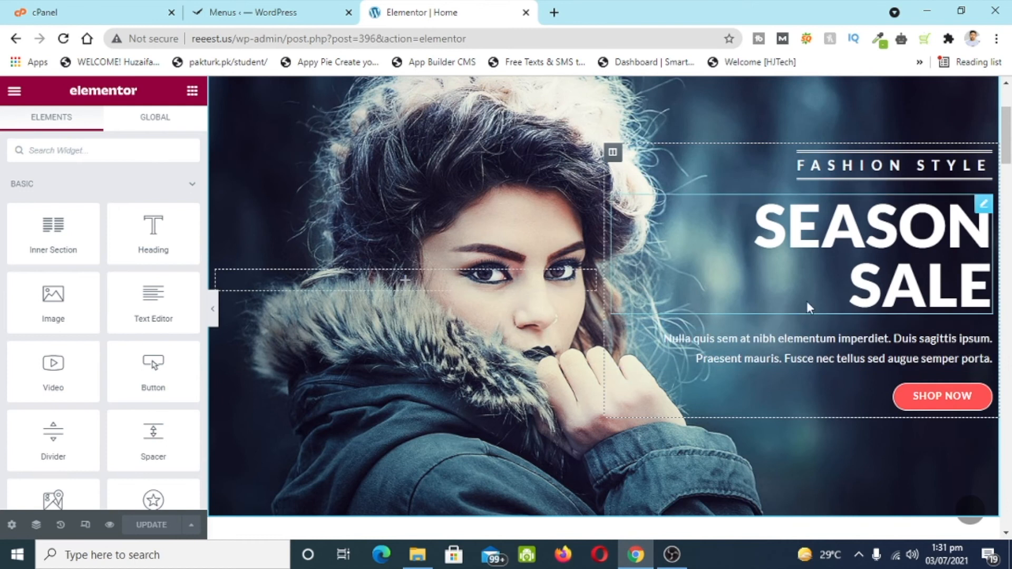
left_click(980, 350)
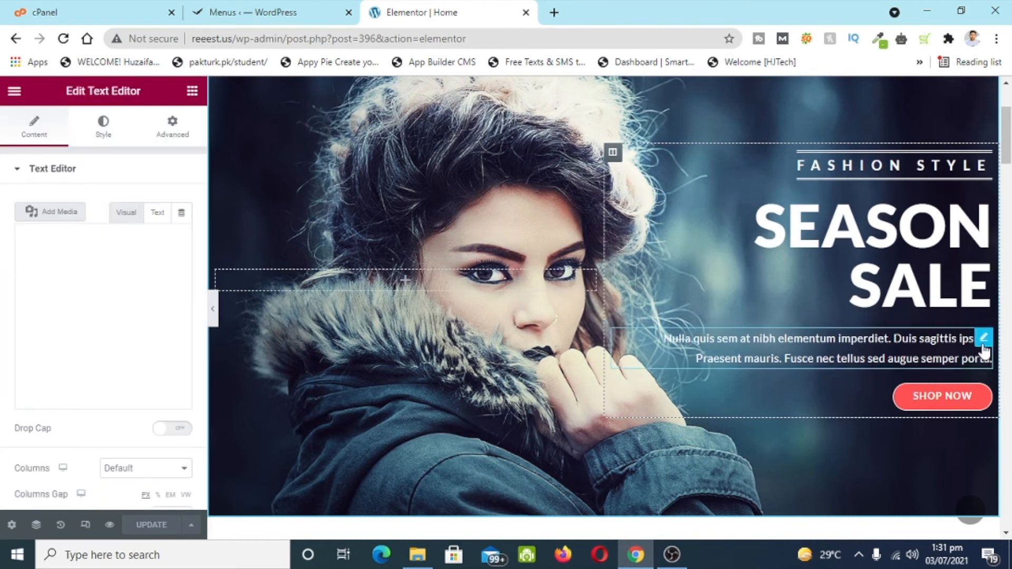
right_click(979, 350)
left_click(903, 524)
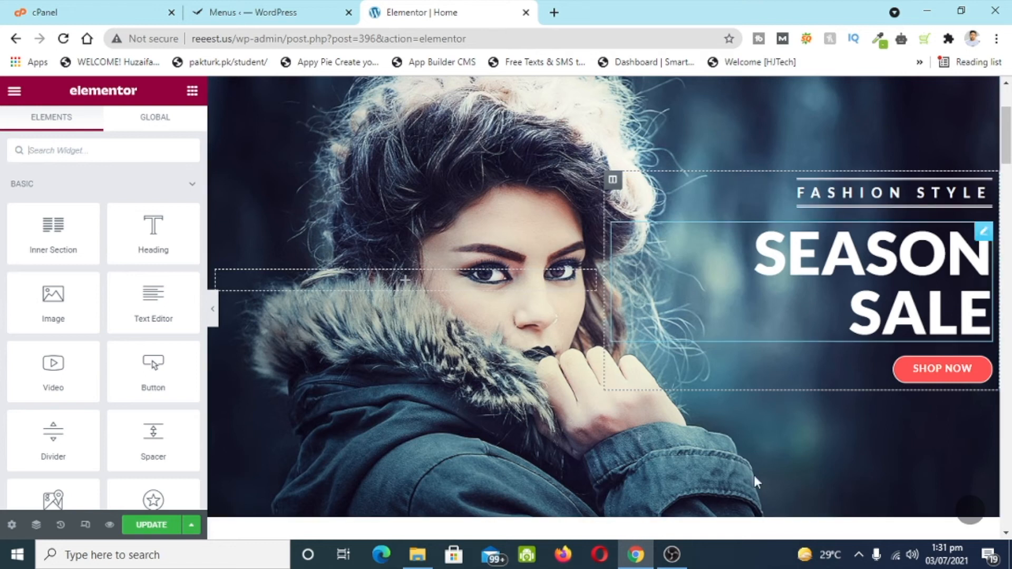
- Change the SHOP NOW button link from # to /shop and update the page
left_click(983, 365)
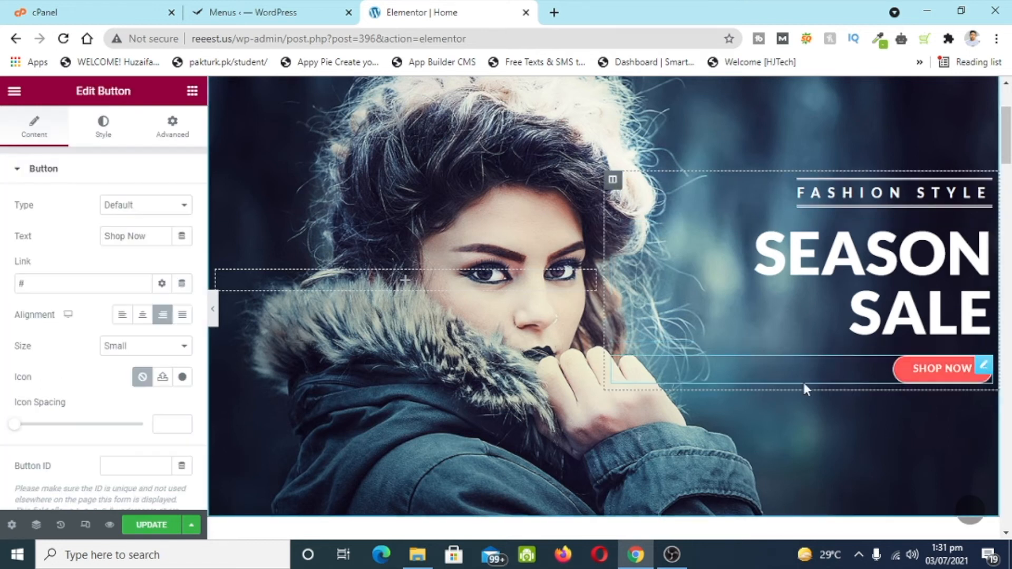
scroll(8, 417, "down", 2)
scroll(11, 422, "up", 2)
left_click_drag(61, 287, 0, 307)
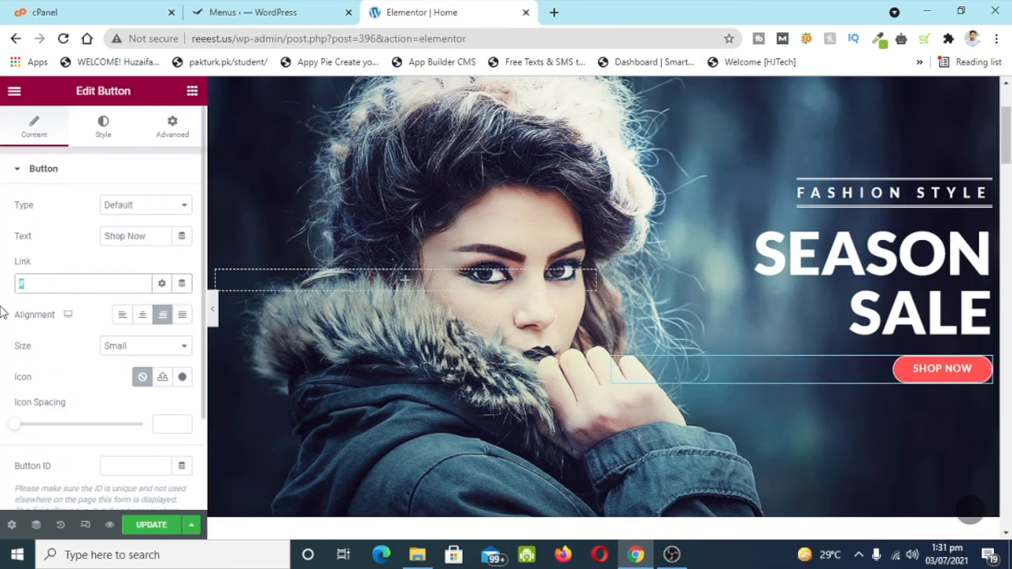
key("BackSpace")
type("/shop")
left_click(78, 343)
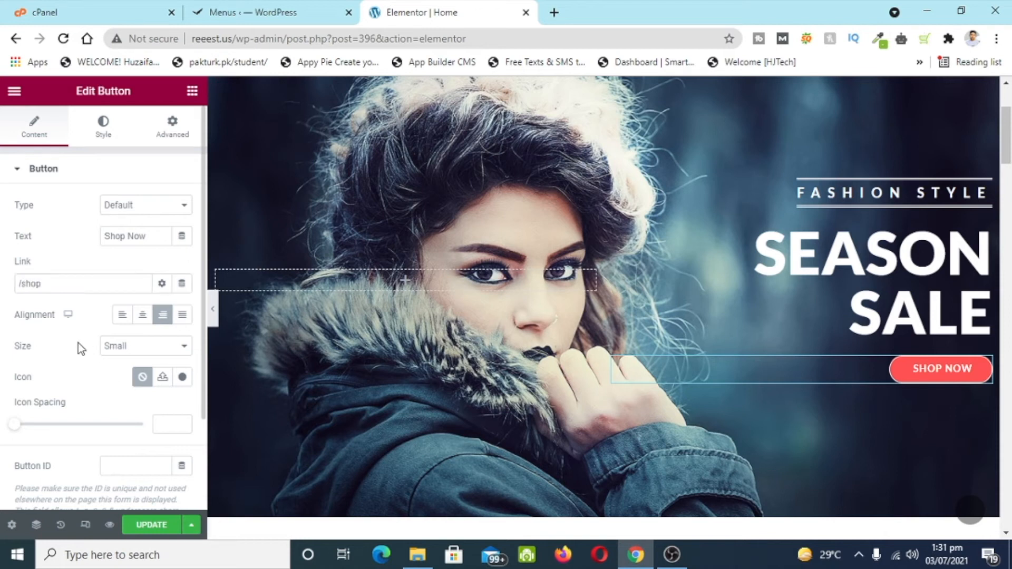
left_click(141, 525)
- Open a new blank browser tab
scroll(593, 242, "up", 3)
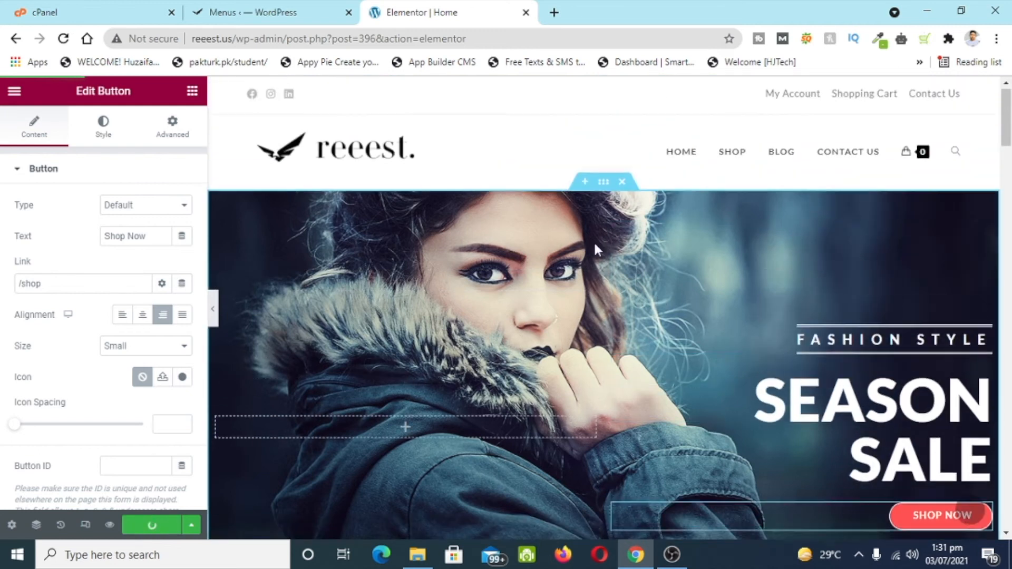
scroll(594, 241, "down", 6)
scroll(482, 296, "up", 5)
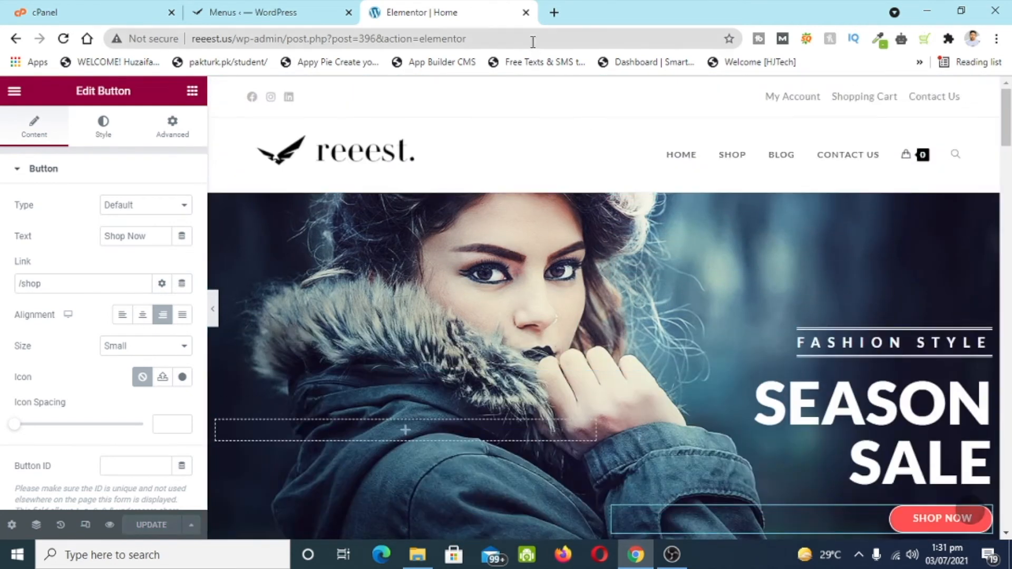
left_click(554, 12)
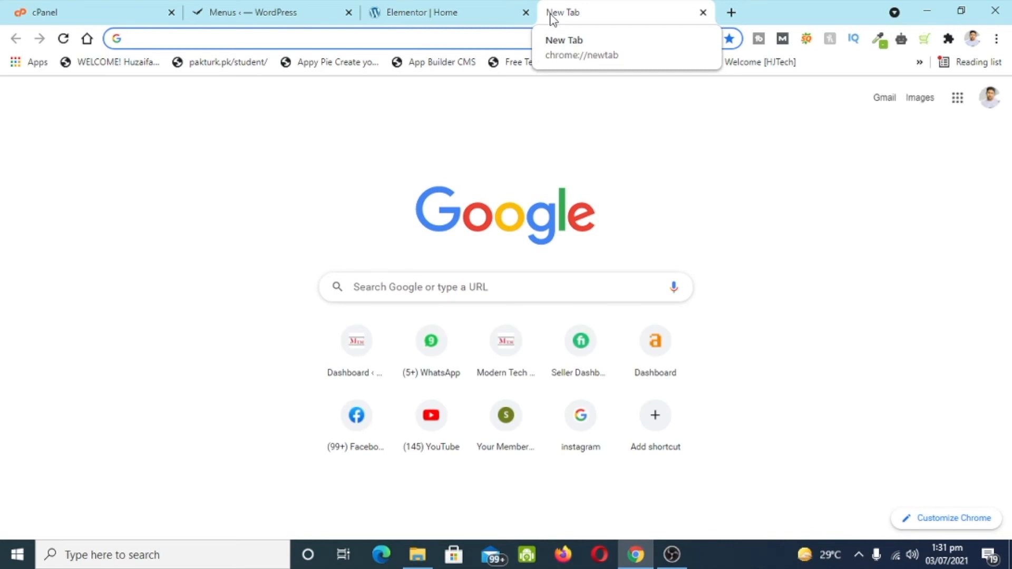
- Go to pexels.com and search for men fashion photos
type("pe")
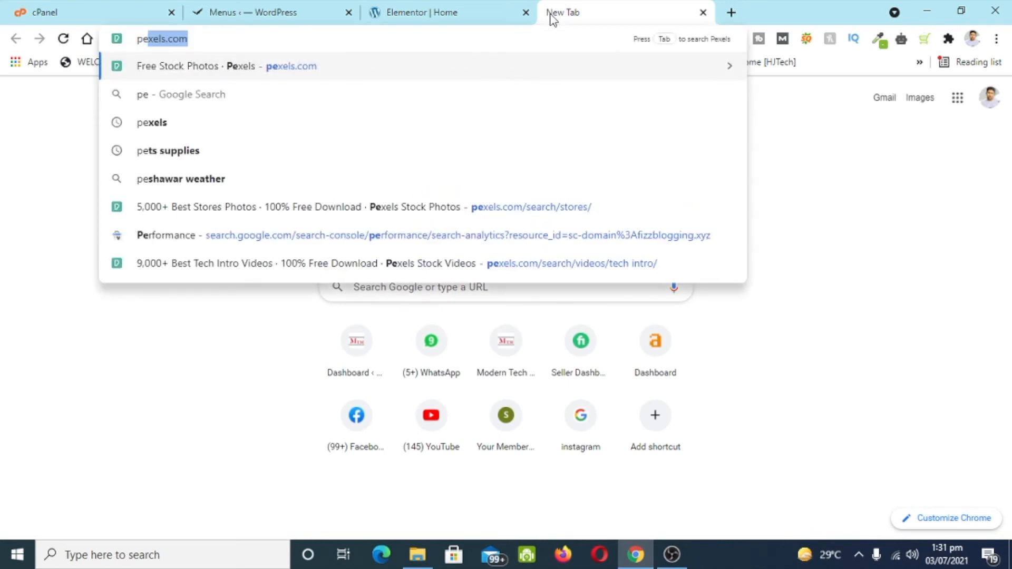
key("Return")
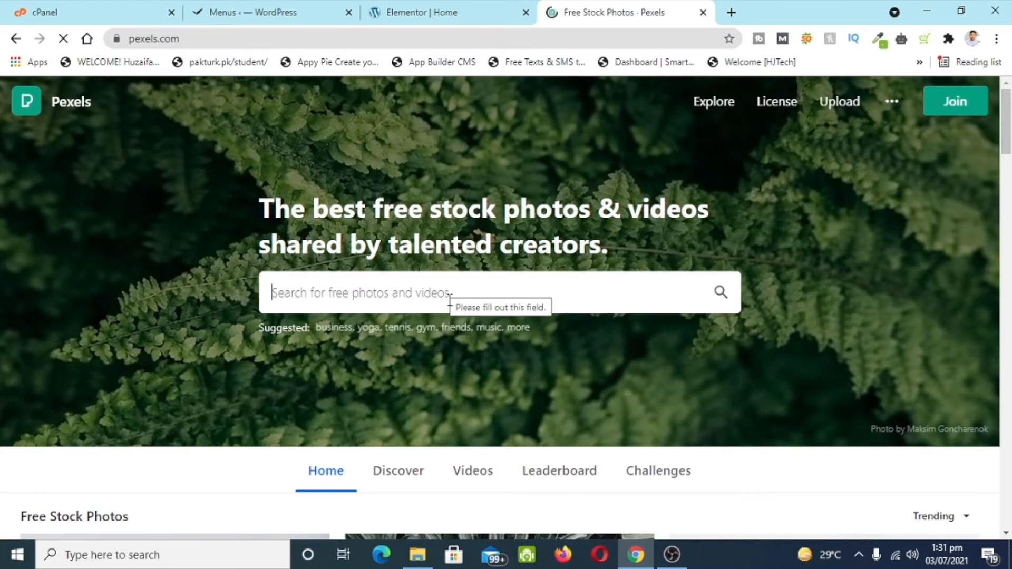
type("fas")
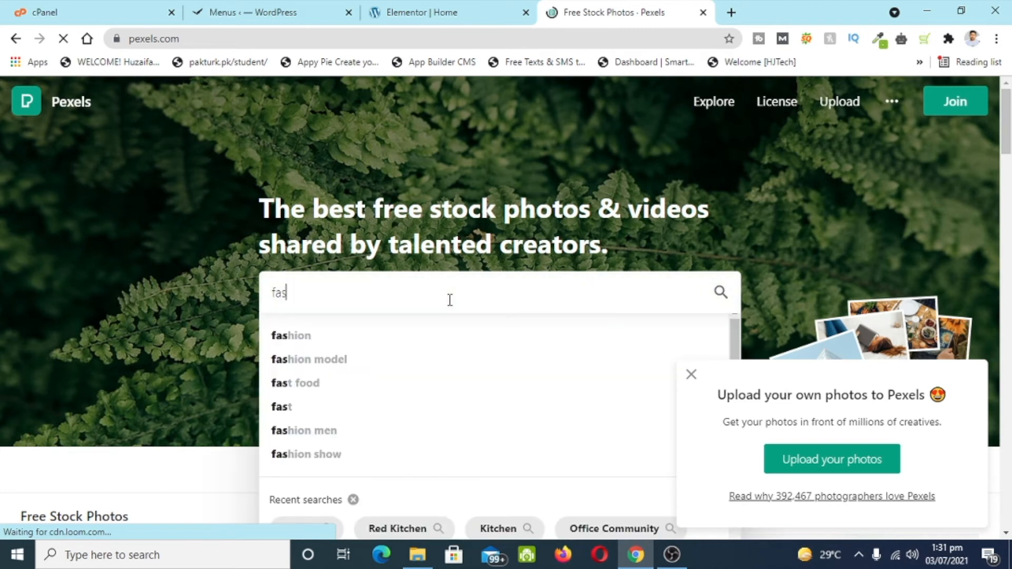
key("ctrl+a")
type("Men Fhaion")
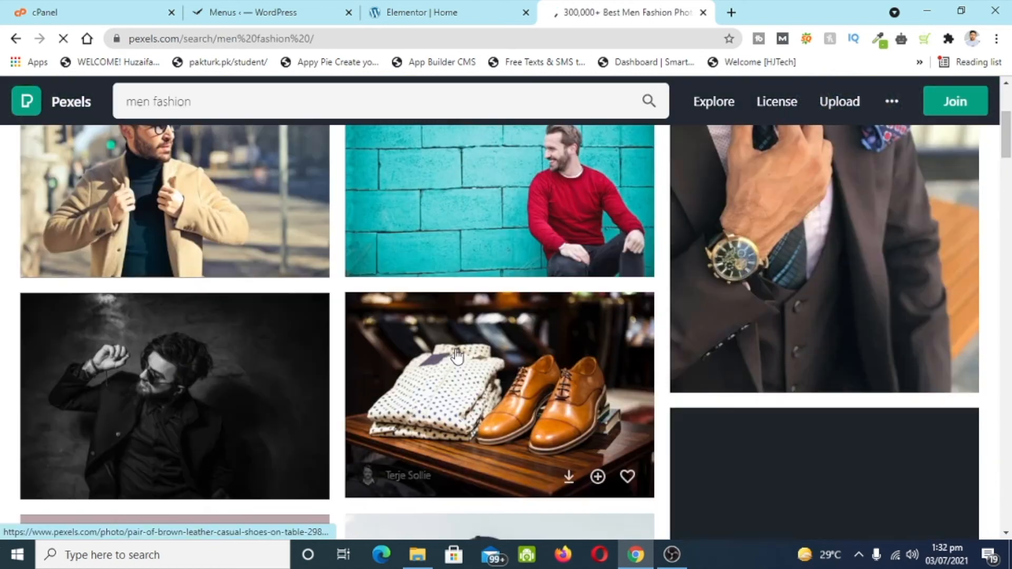
- Open the Man Wearing Eyeglasses and Brown Jacket photo from the results
scroll(452, 357, "down", 3)
scroll(457, 357, "down", 10)
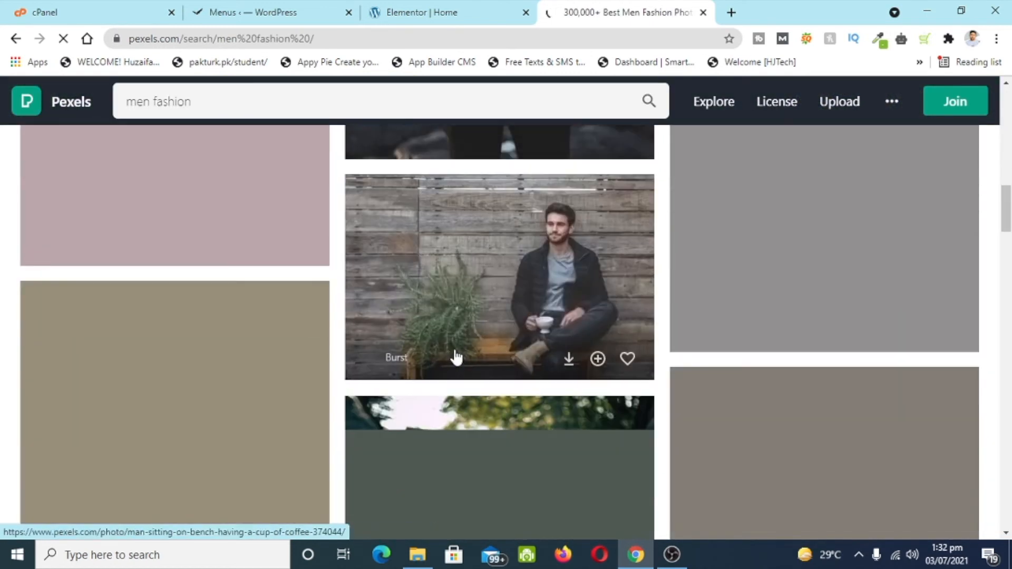
scroll(462, 425, "down", 4)
scroll(462, 425, "up", 2)
scroll(461, 425, "up", 14)
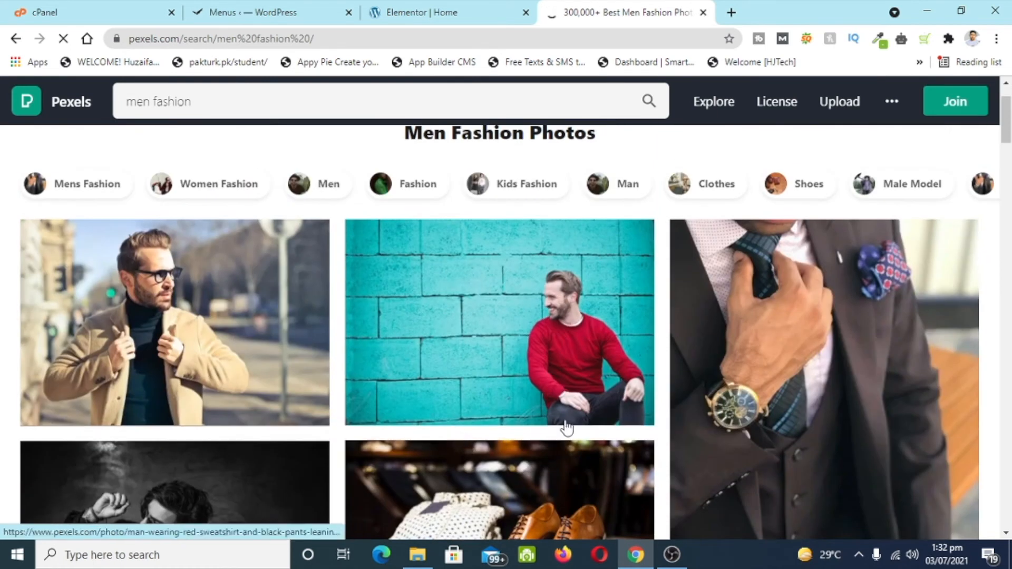
scroll(565, 425, "down", 7)
scroll(567, 413, "down", 3)
scroll(568, 421, "up", 4)
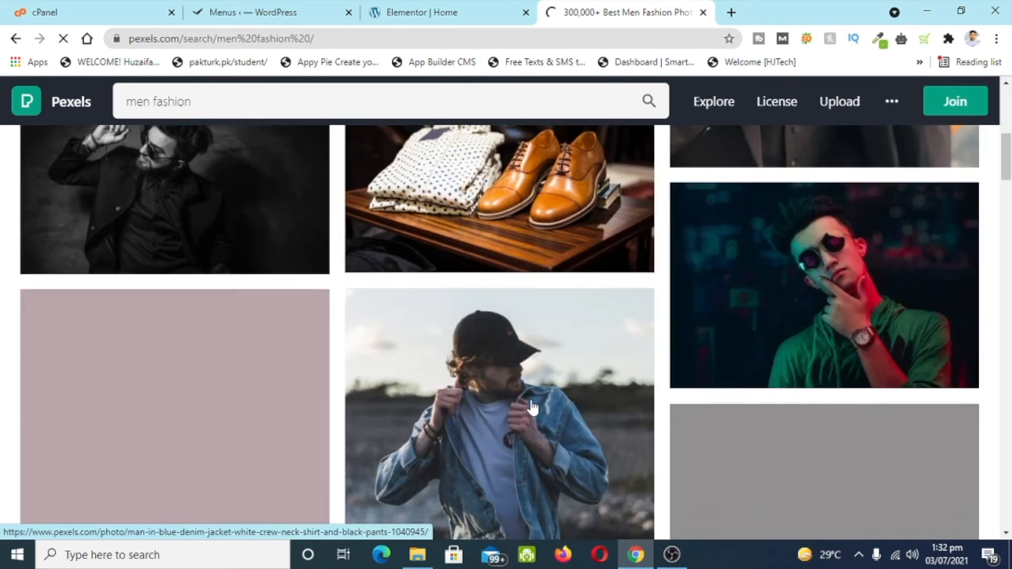
scroll(551, 412, "down", 3)
scroll(532, 408, "down", 3)
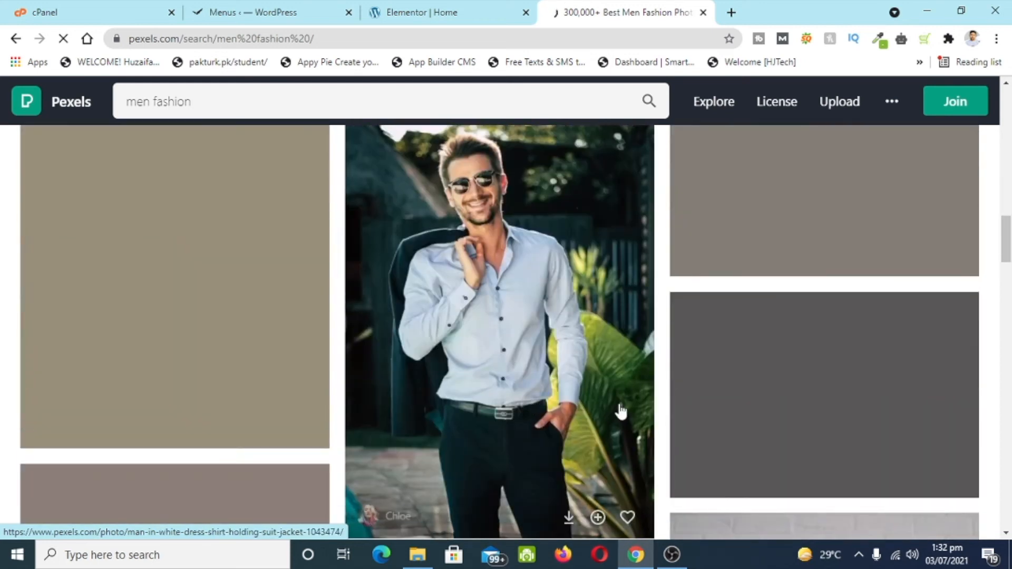
scroll(619, 411, "down", 4)
left_click(569, 425)
- Download the photo for free and save it to Downloads
scroll(700, 429, "down", 2)
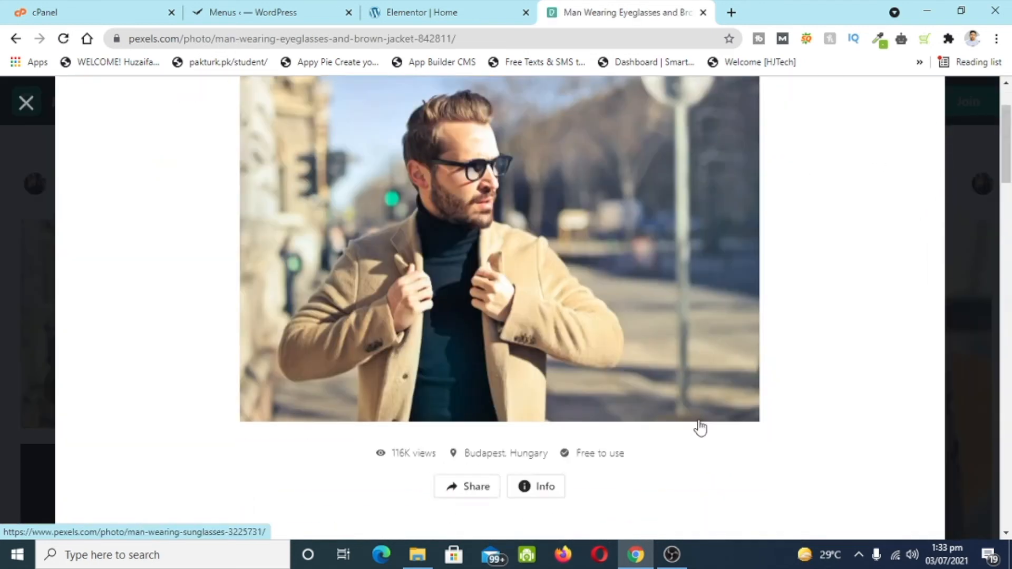
scroll(724, 446, "up", 2)
left_click(844, 132)
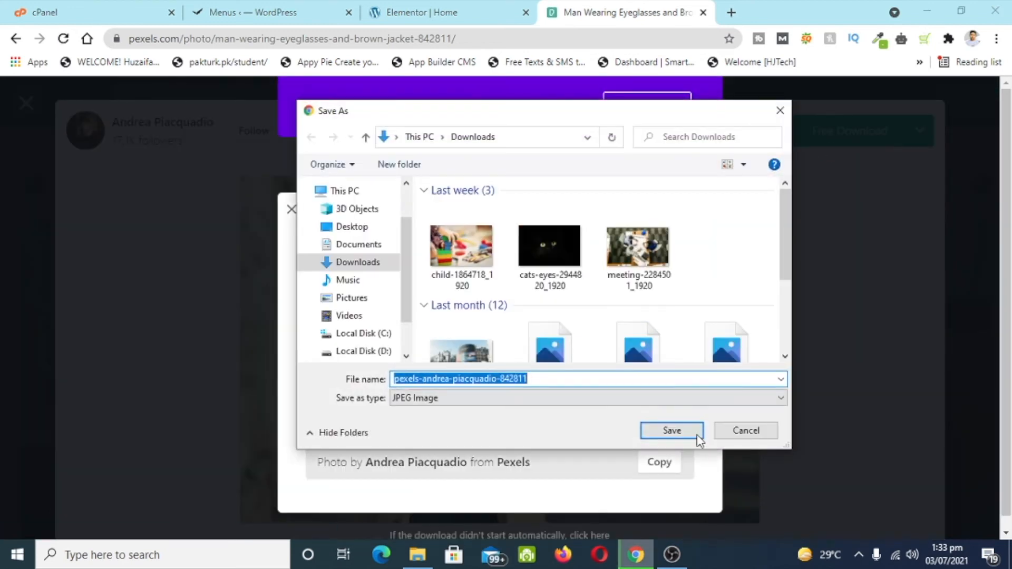
left_click(690, 435)
left_click(406, 13)
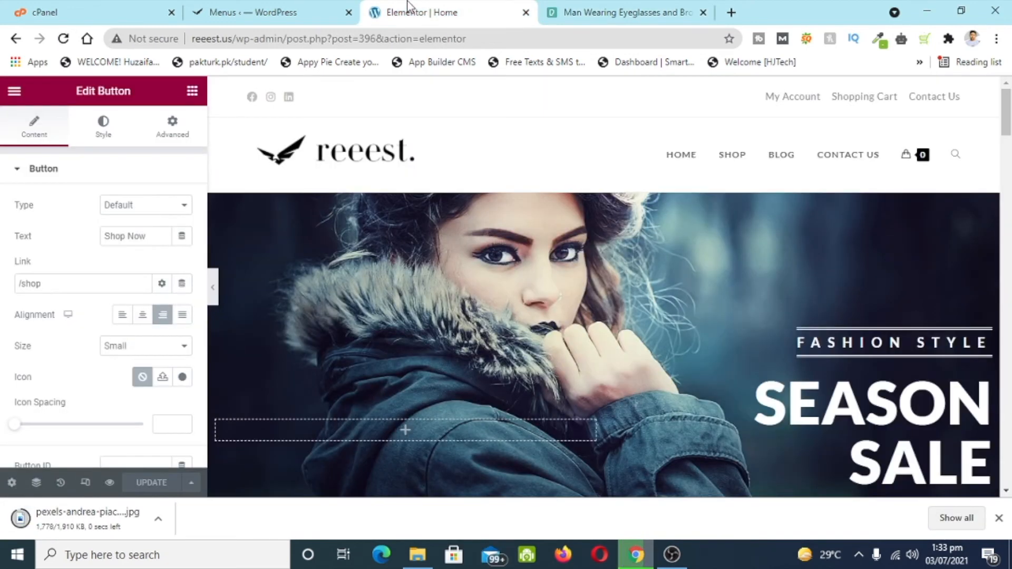
- Try uploading the photo as the hero background, dismiss the upload error, and reload the editor
left_click(604, 186)
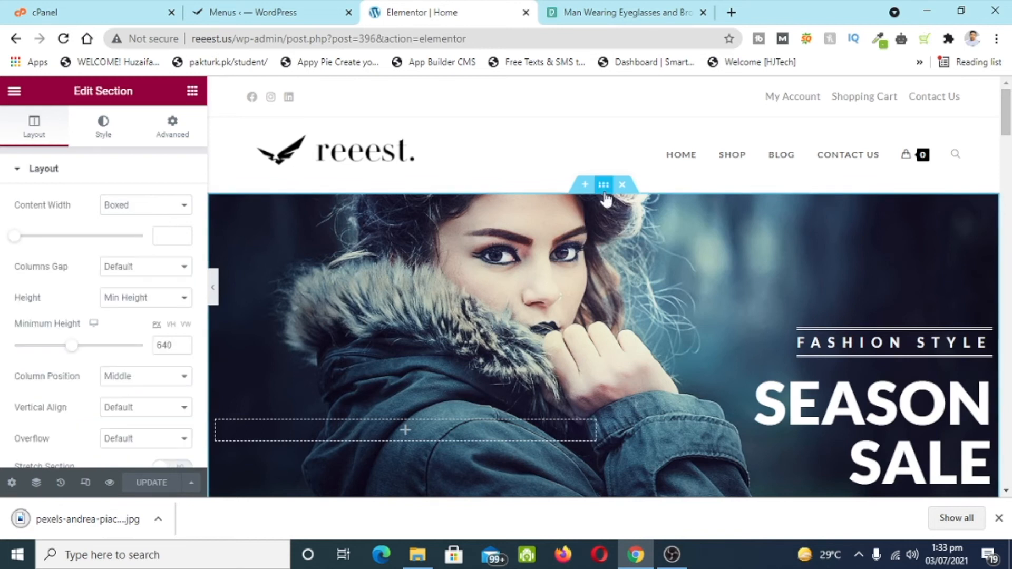
scroll(70, 208, "down", 5)
scroll(106, 215, "up", 6)
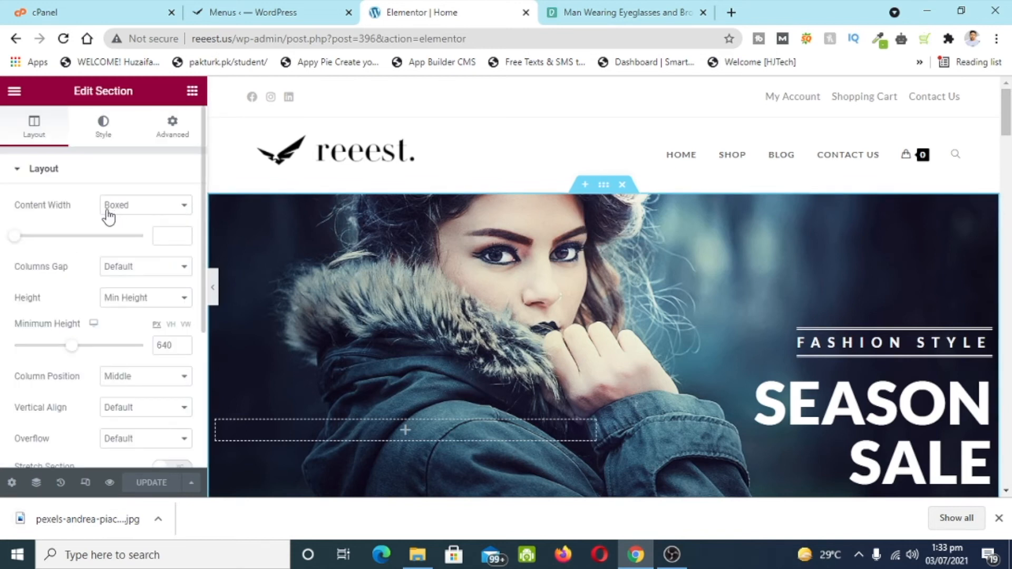
left_click(98, 136)
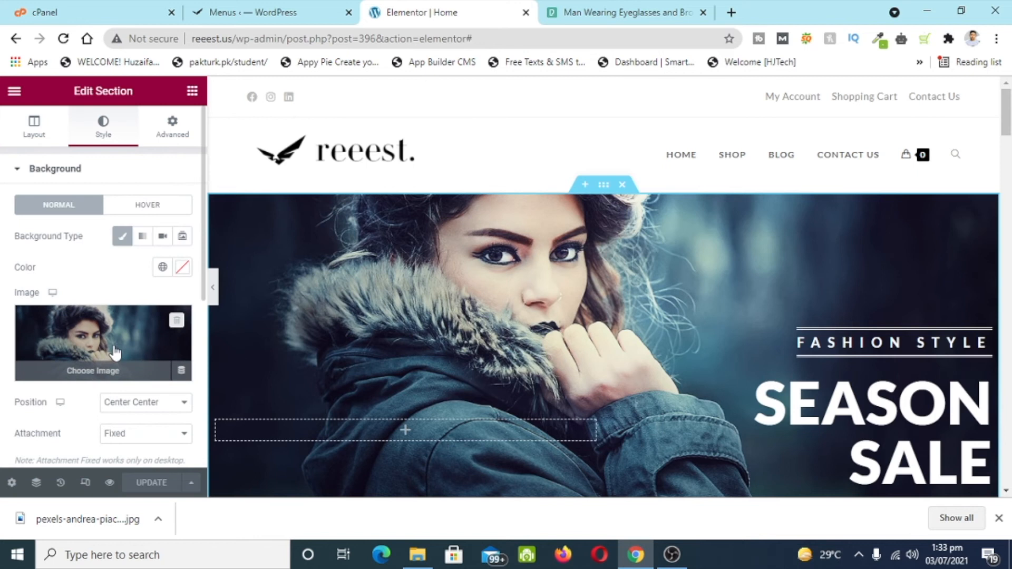
left_click(142, 342)
left_click_drag(72, 520, 226, 293)
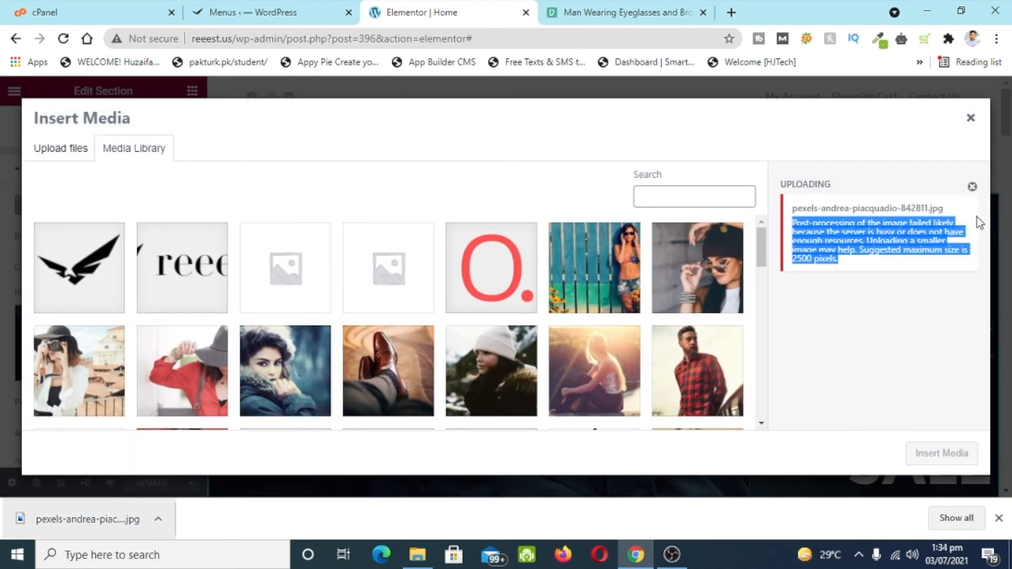
left_click(973, 188)
left_click(971, 119)
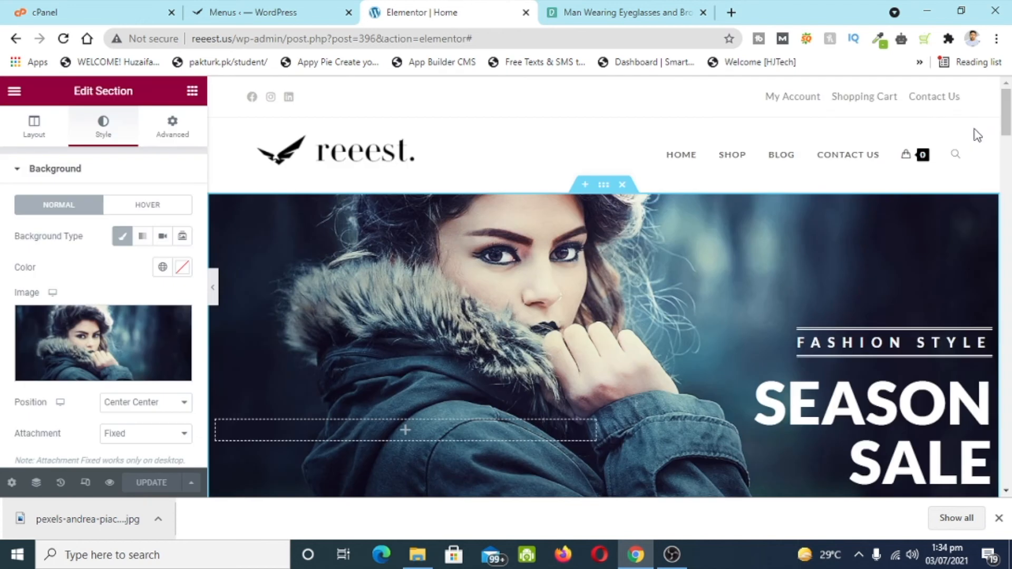
left_click(63, 39)
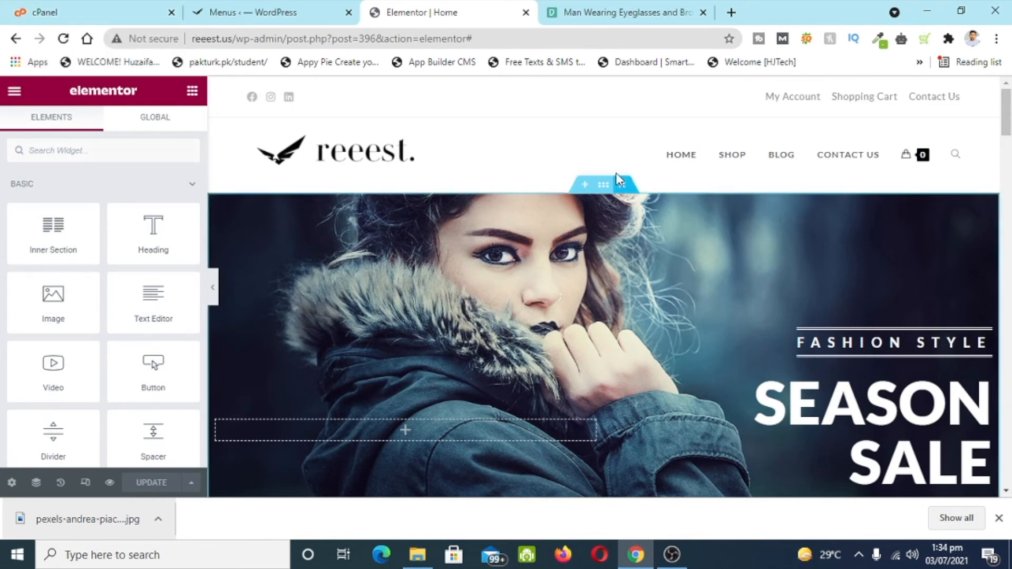
- Set the hero section background to the downloaded man-in-eyeglasses photo
left_click(604, 184)
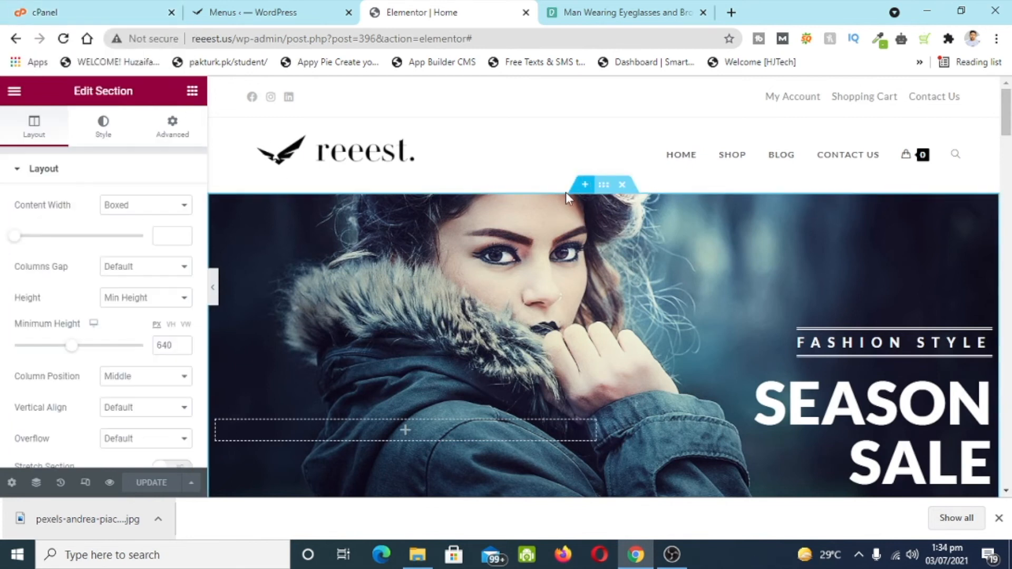
left_click(103, 129)
scroll(113, 264, "down", 3)
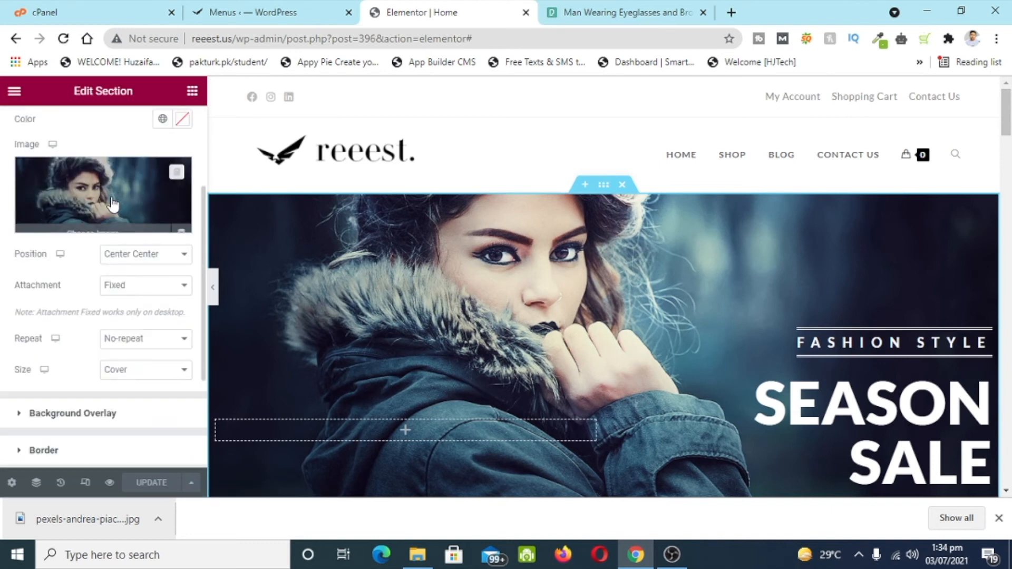
left_click(113, 201)
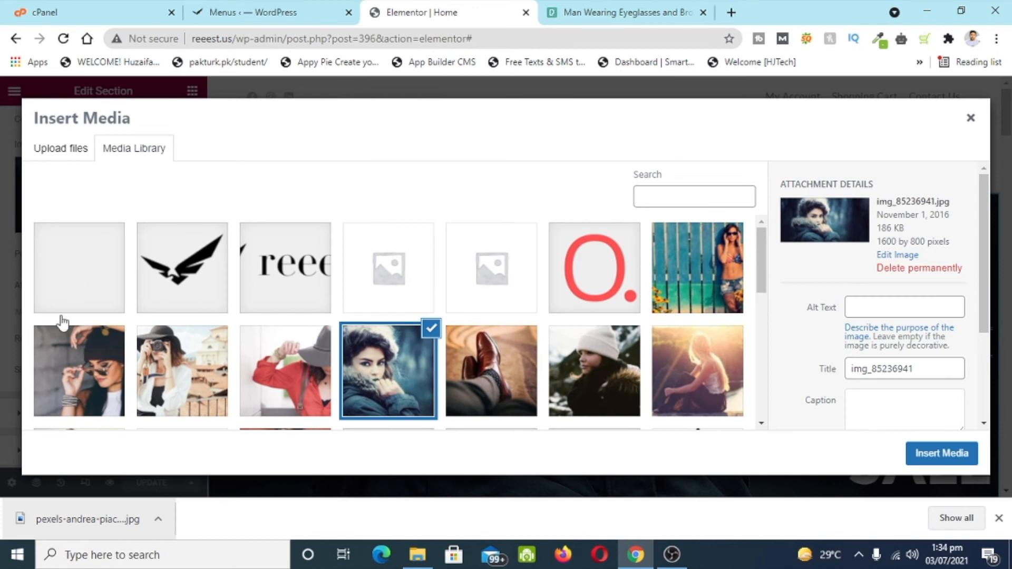
left_click(62, 311)
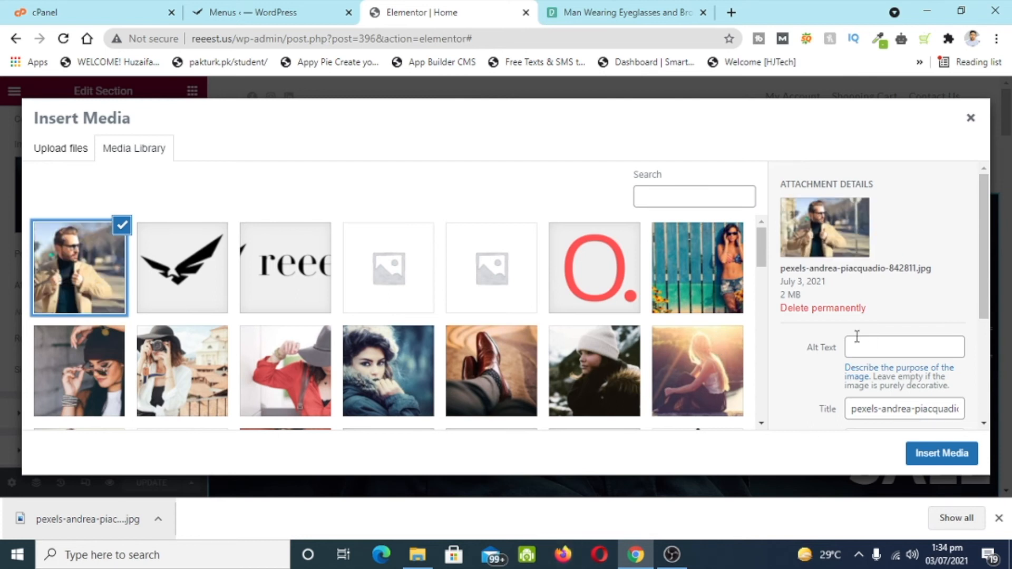
left_click(942, 453)
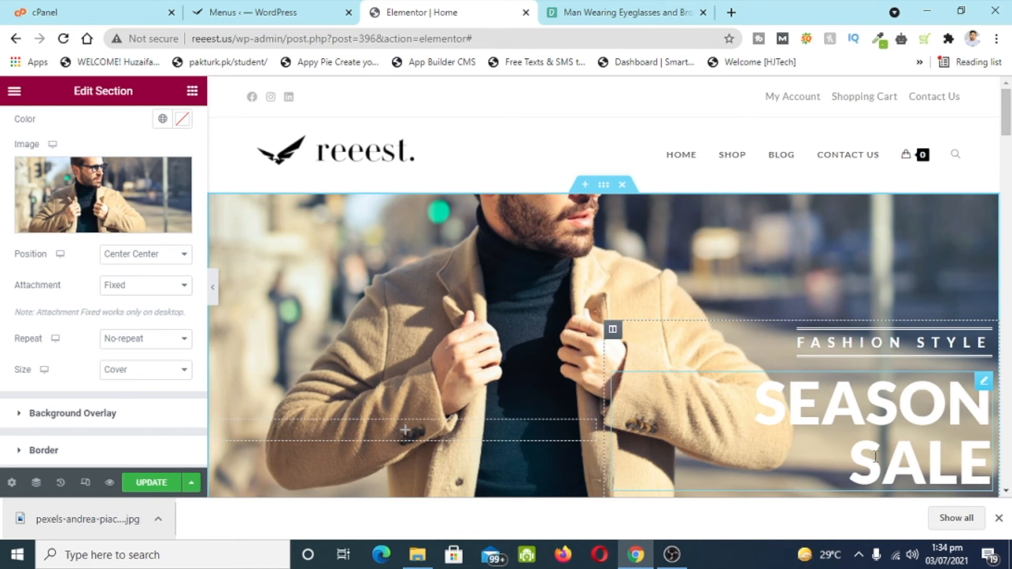
- Review the updated hero, then return to Pexels and dismiss the thank-you dialog
scroll(691, 387, "down", 6)
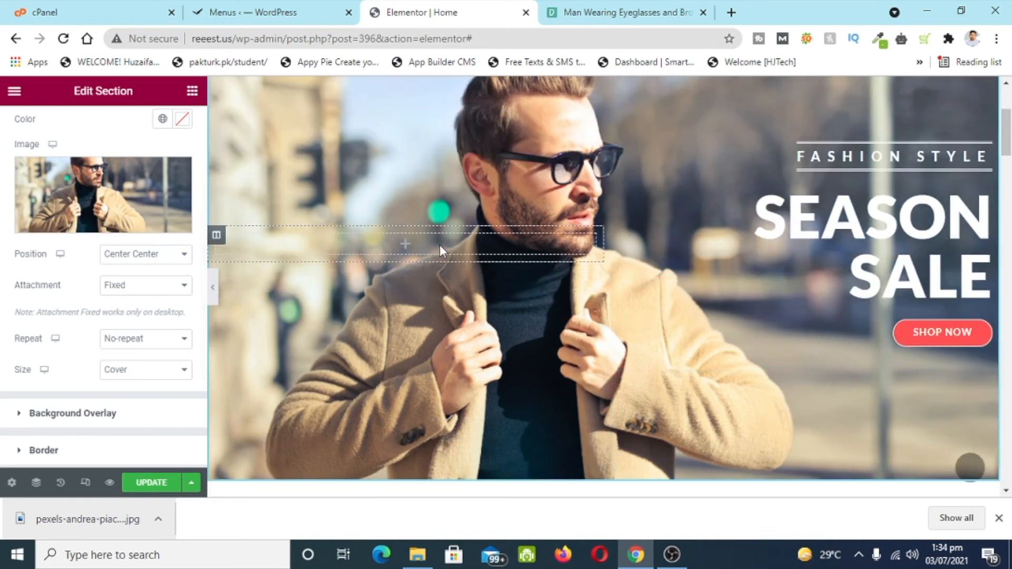
scroll(440, 245, "up", 6)
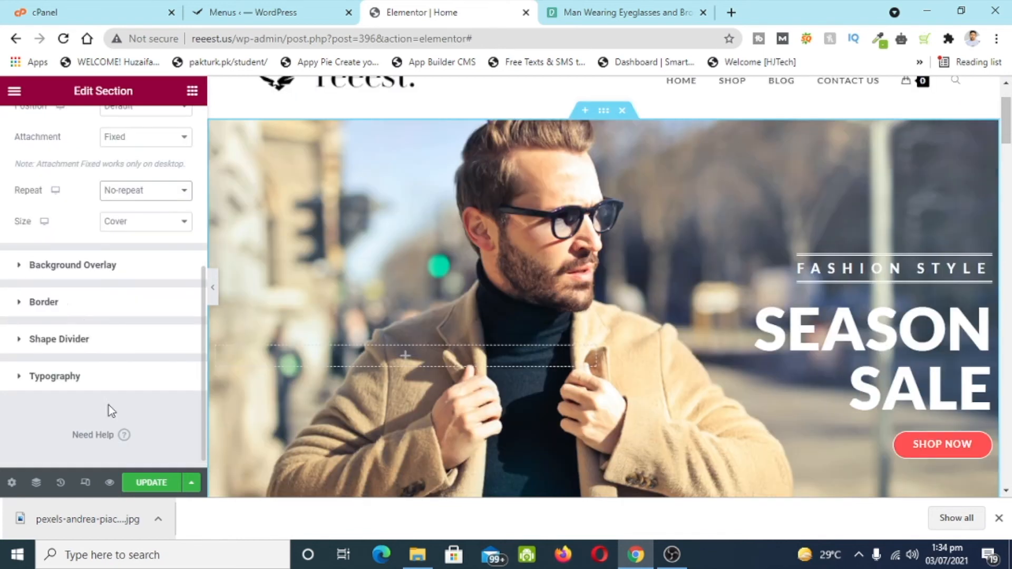
scroll(833, 299, "down", 3)
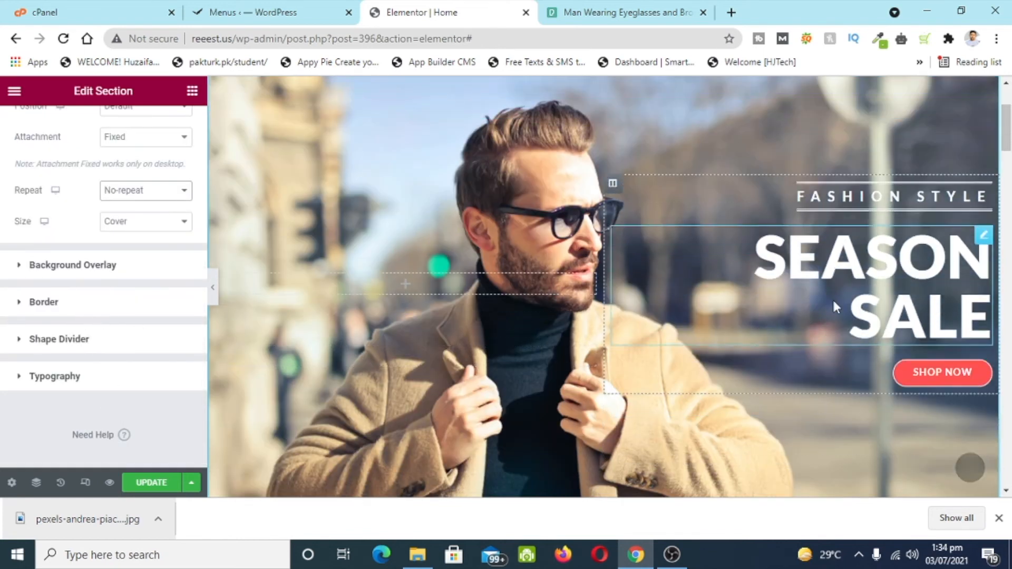
scroll(738, 299, "down", 5)
scroll(617, 301, "up", 7)
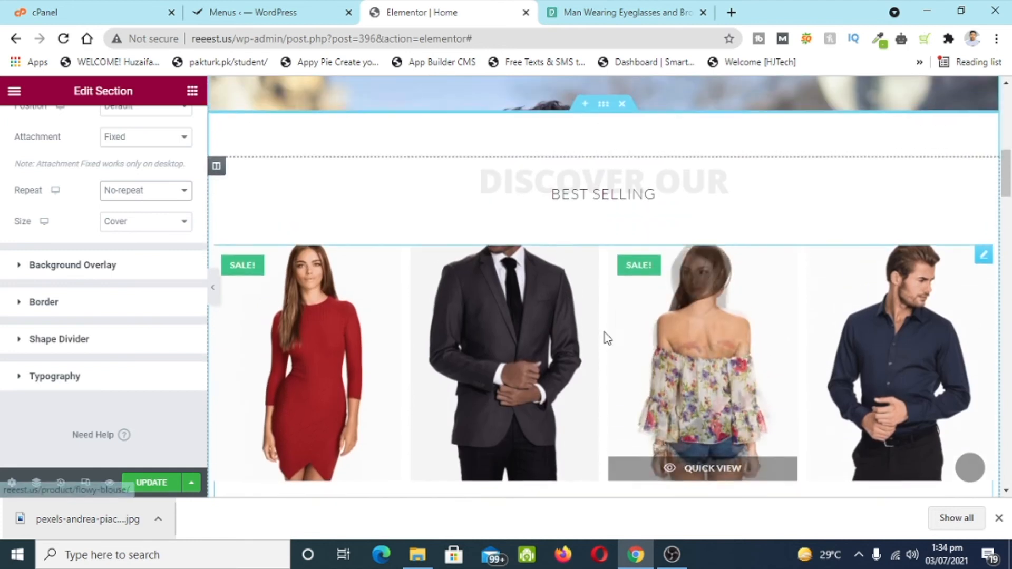
scroll(564, 322, "down", 8)
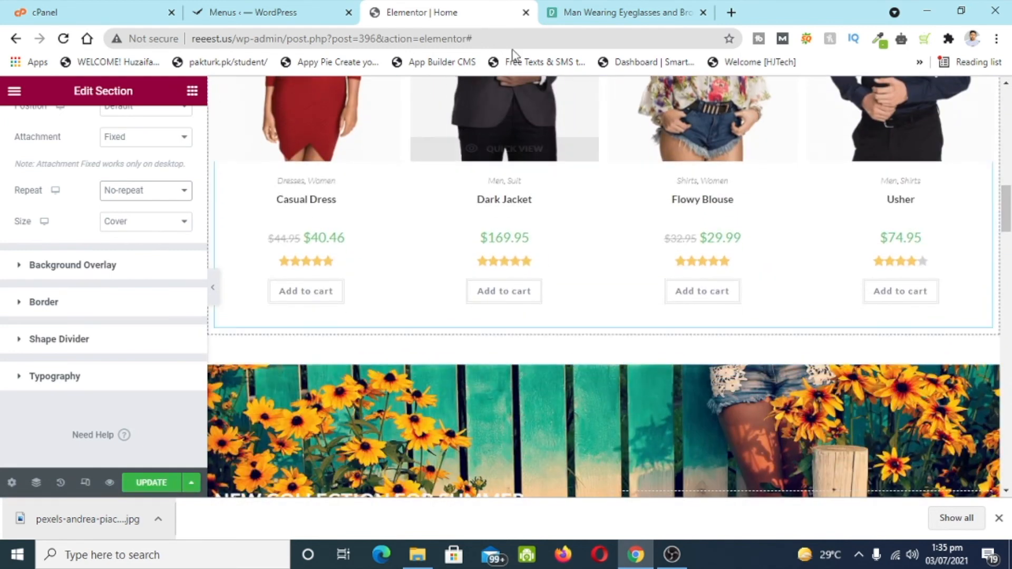
left_click(641, 6)
left_click(839, 329)
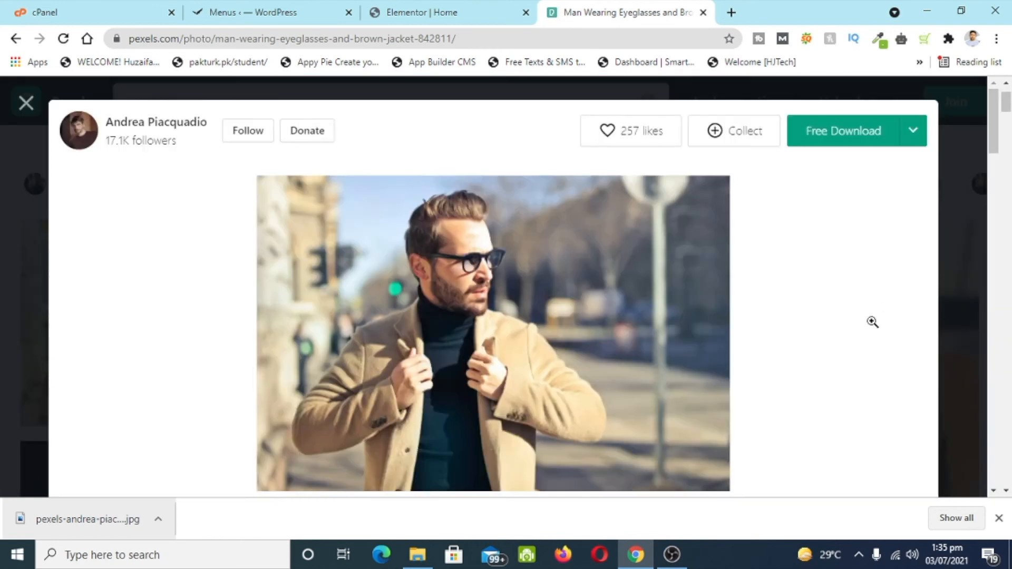
- Download the woman-in-denim-jacket photo at 1920×1280 and save the JPEG
left_click(952, 291)
scroll(433, 275, "up", 1)
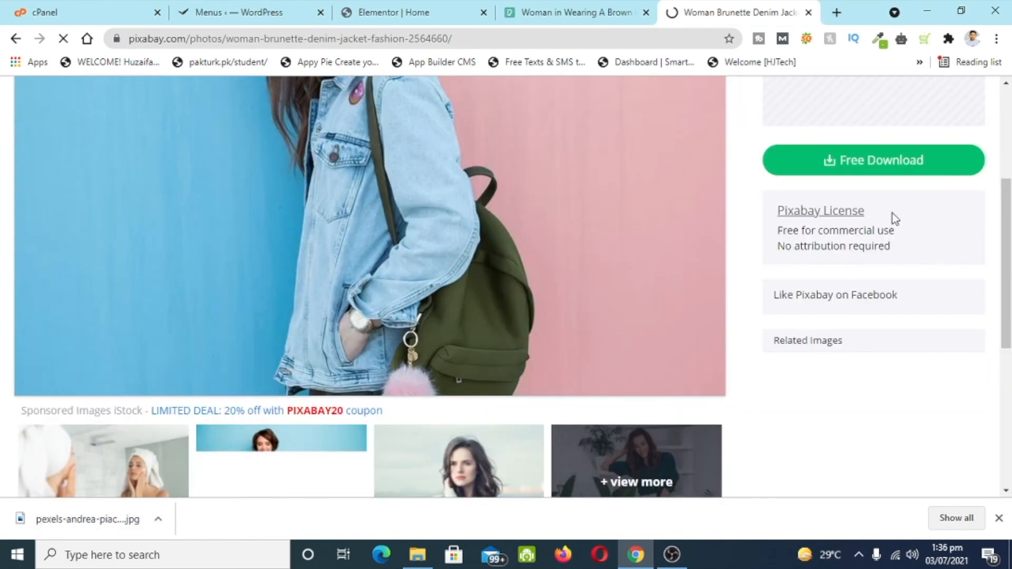
scroll(899, 204, "up", 3)
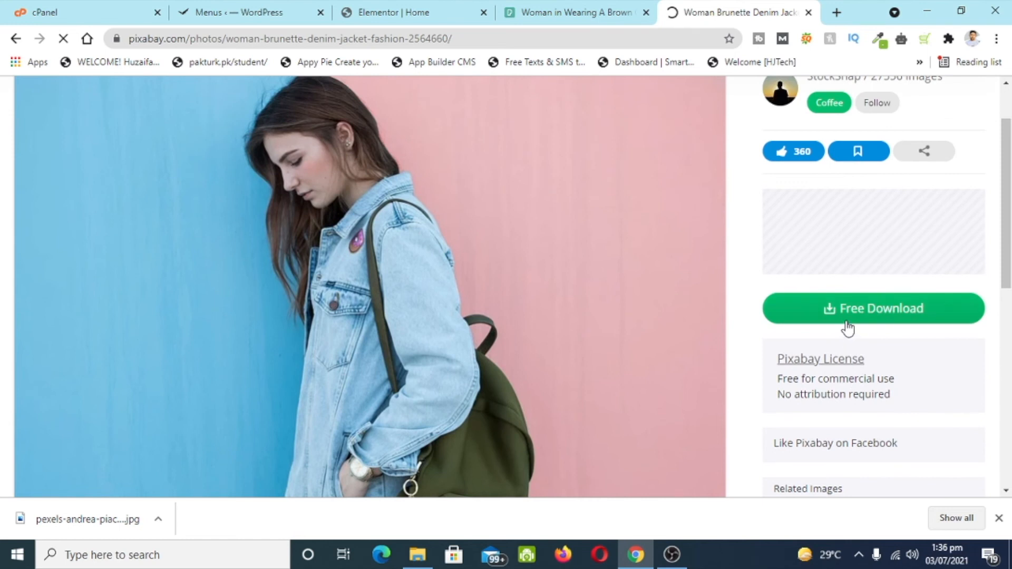
left_click(848, 329)
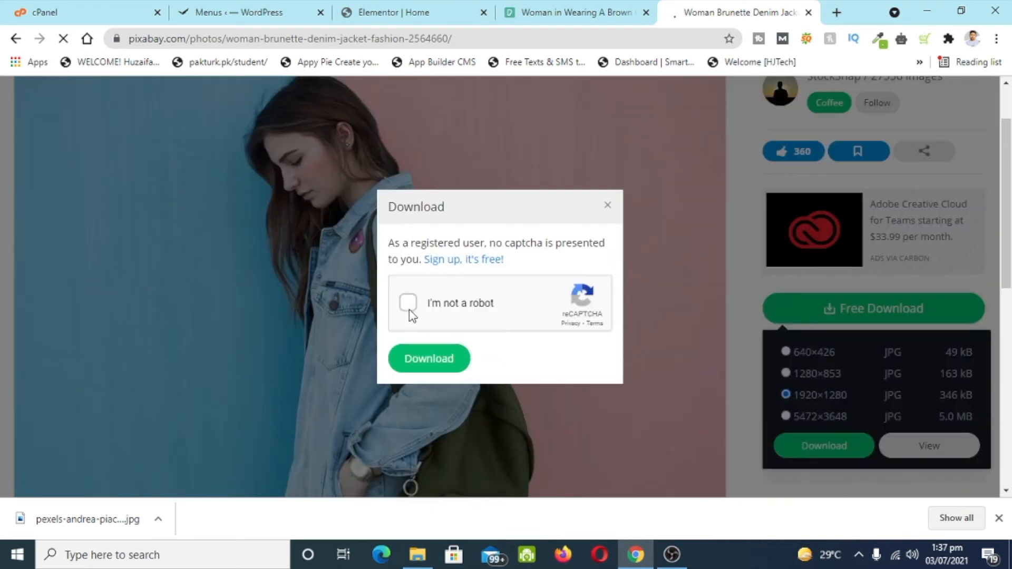
left_click(429, 359)
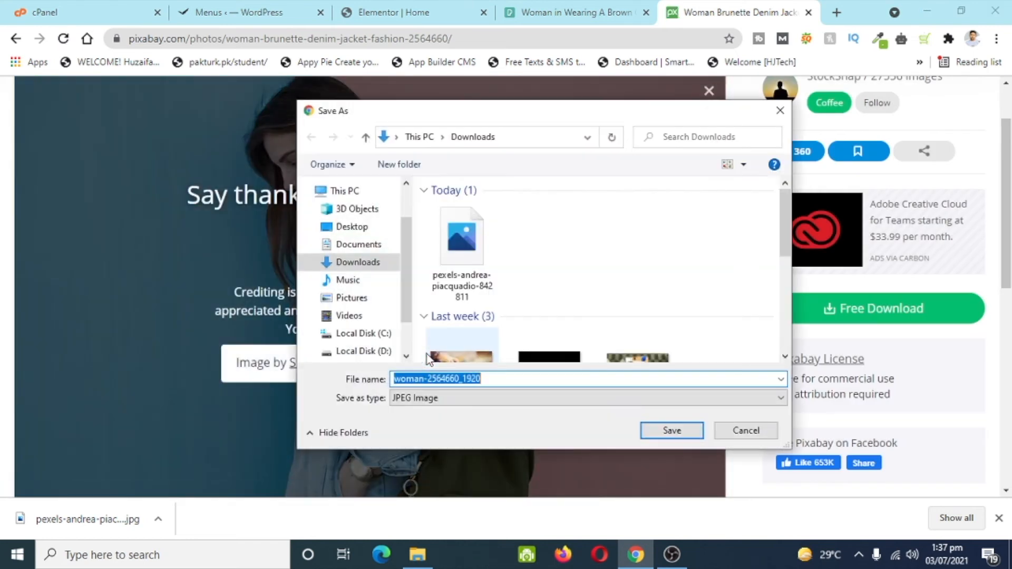
left_click(671, 431)
- Back in the Elementor editor, select the Summer Is Coming section
left_click(572, 8)
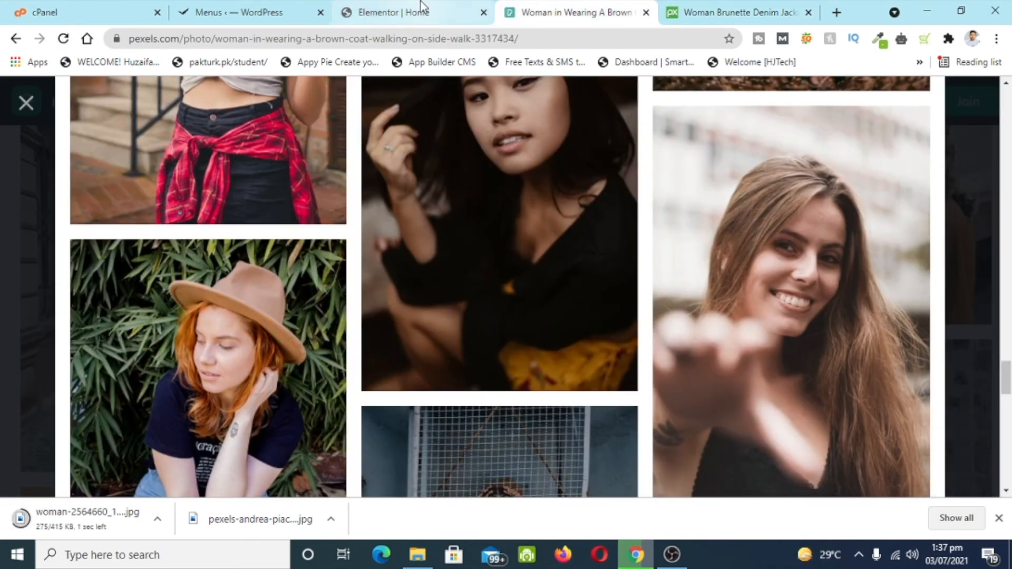
left_click(401, 13)
left_click(604, 360)
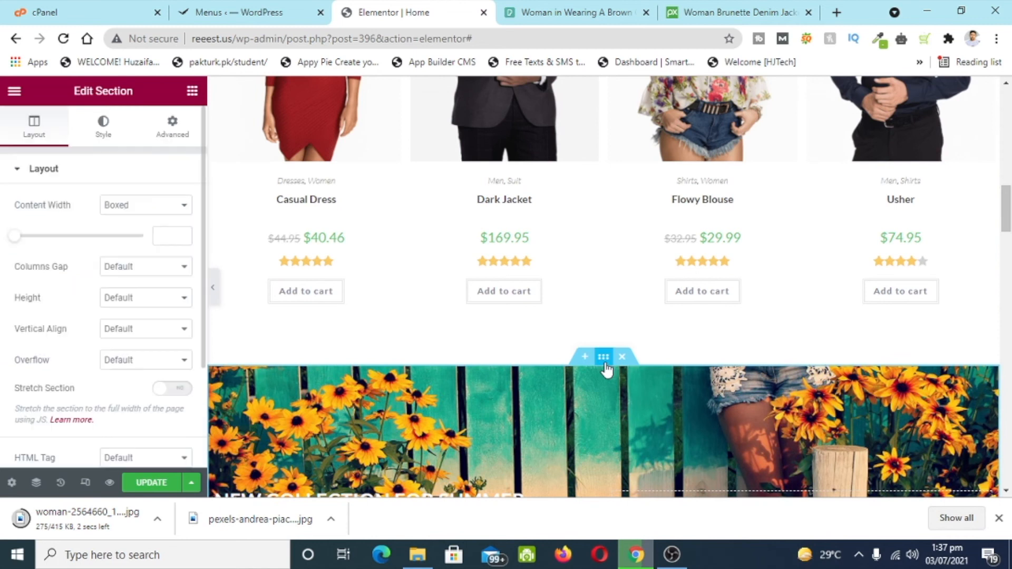
- Upload woman-2564660_1920.jpg and set it as the Summer Is Coming section background
left_click(122, 136)
left_click(99, 339)
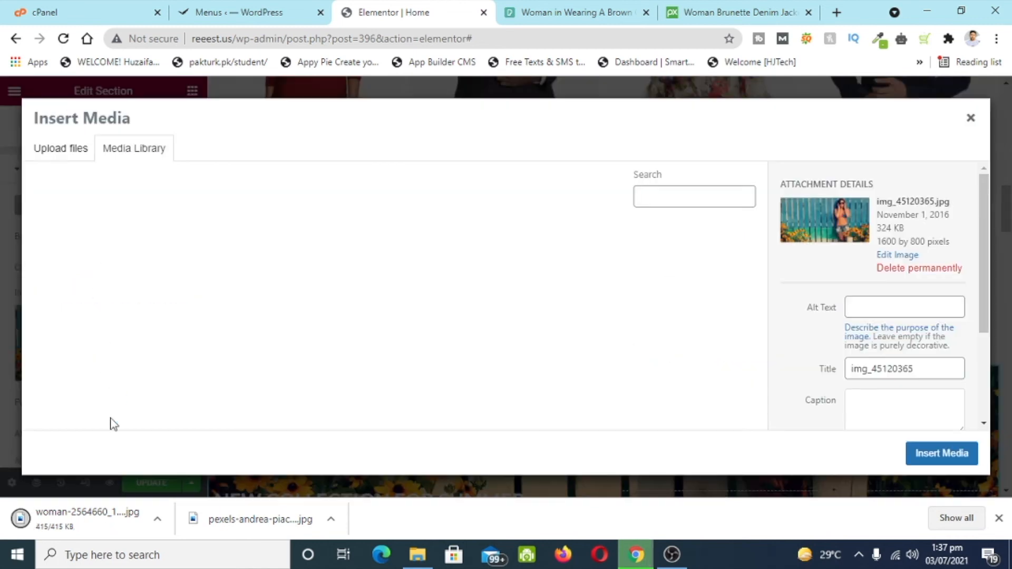
left_click_drag(67, 518, 165, 314)
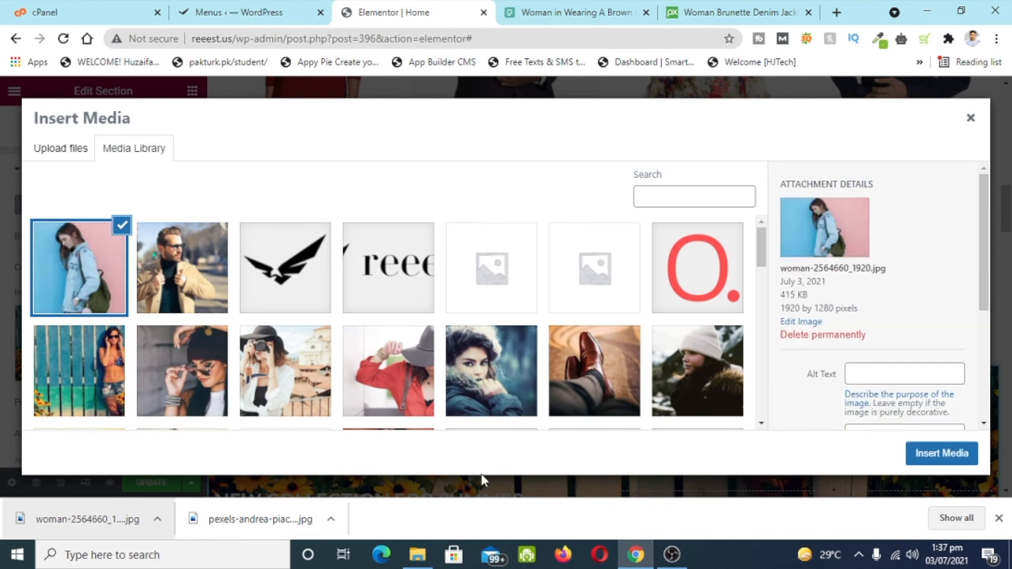
left_click(940, 459)
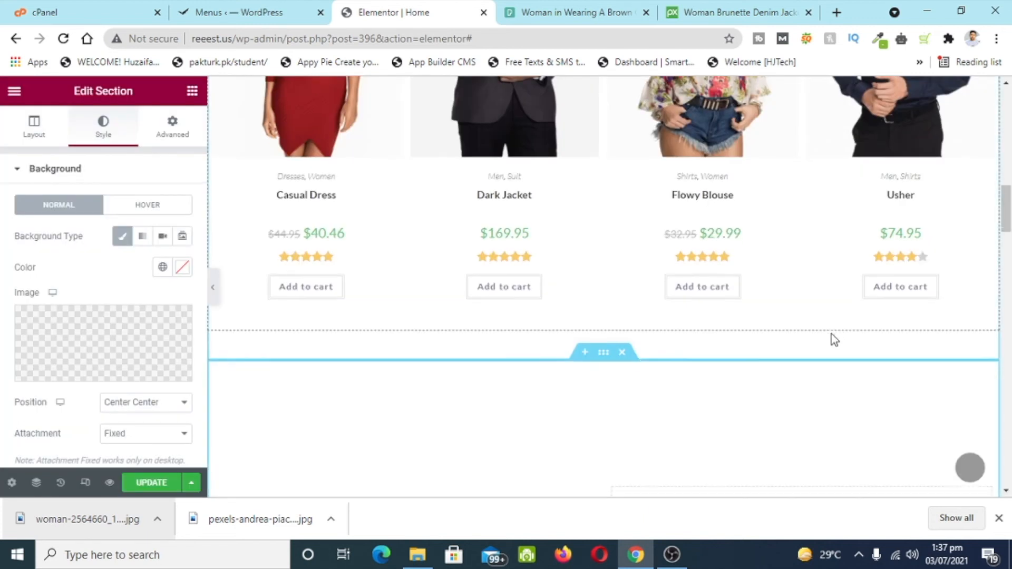
scroll(832, 340, "down", 1)
scroll(831, 343, "down", 1)
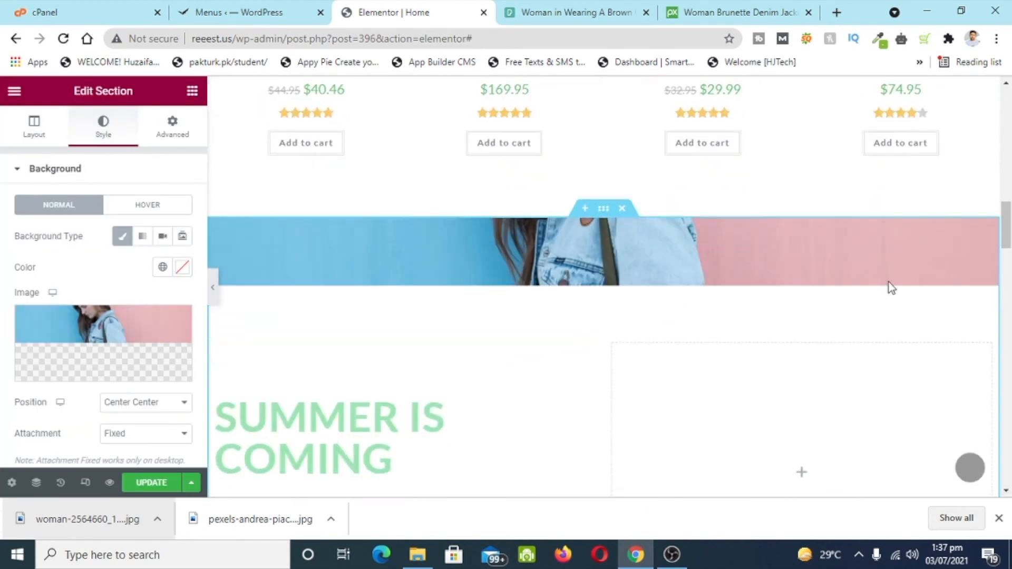
scroll(899, 270, "down", 3)
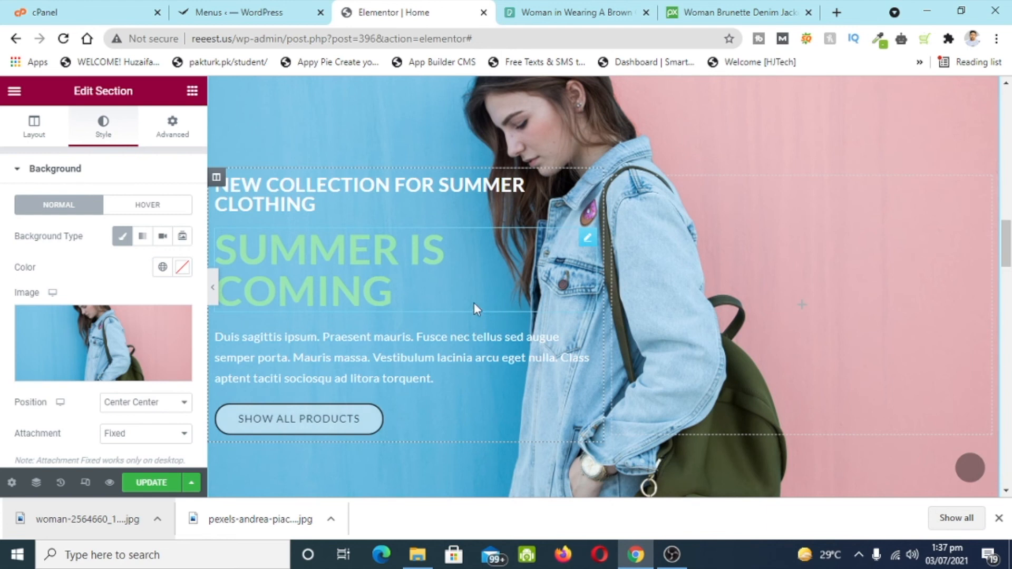
left_click(530, 349)
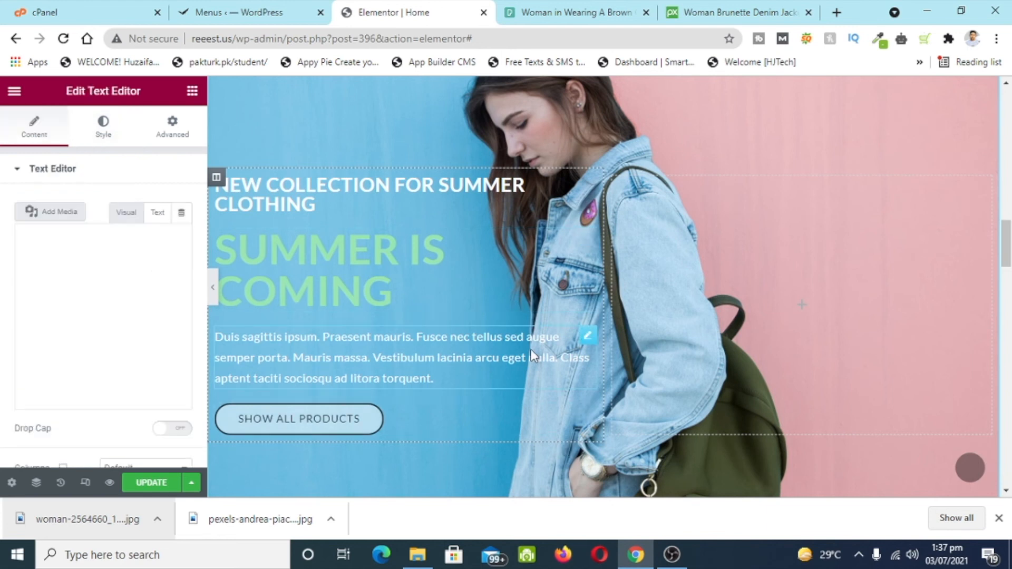
- Delete the summer paragraph, link Show All Products to /shop, and update the page
right_click(584, 342)
left_click(628, 482)
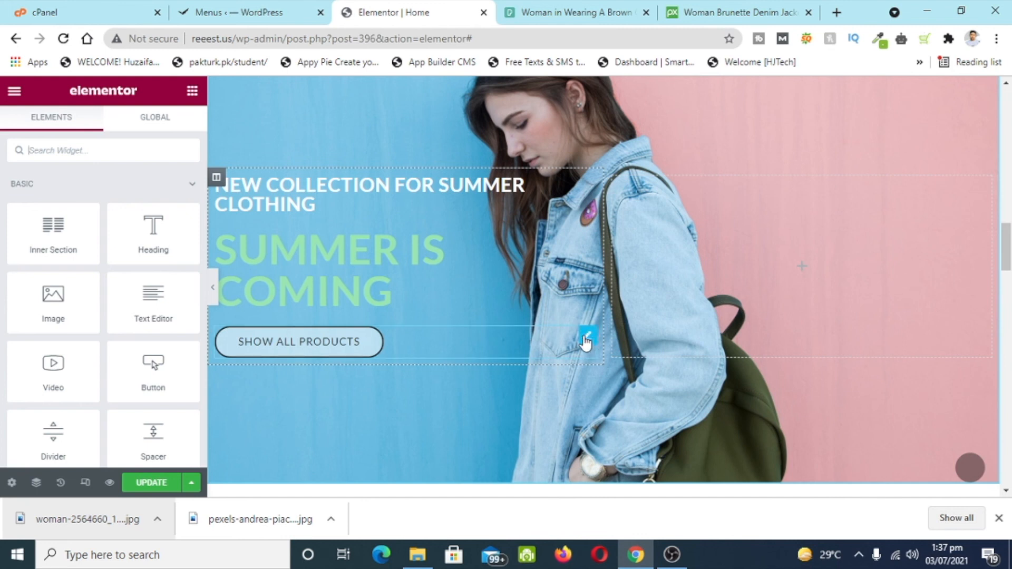
left_click(587, 336)
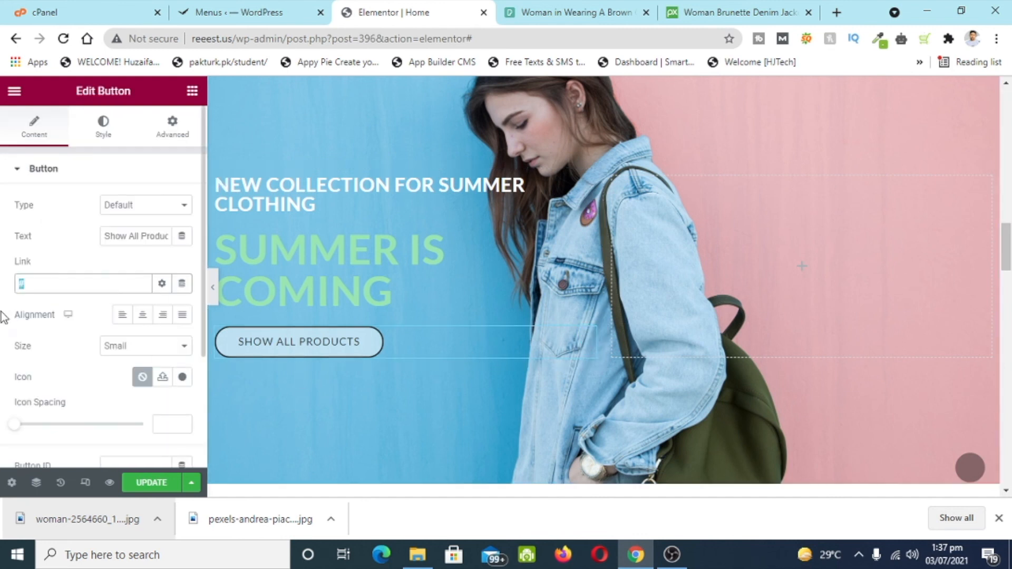
type("/shop")
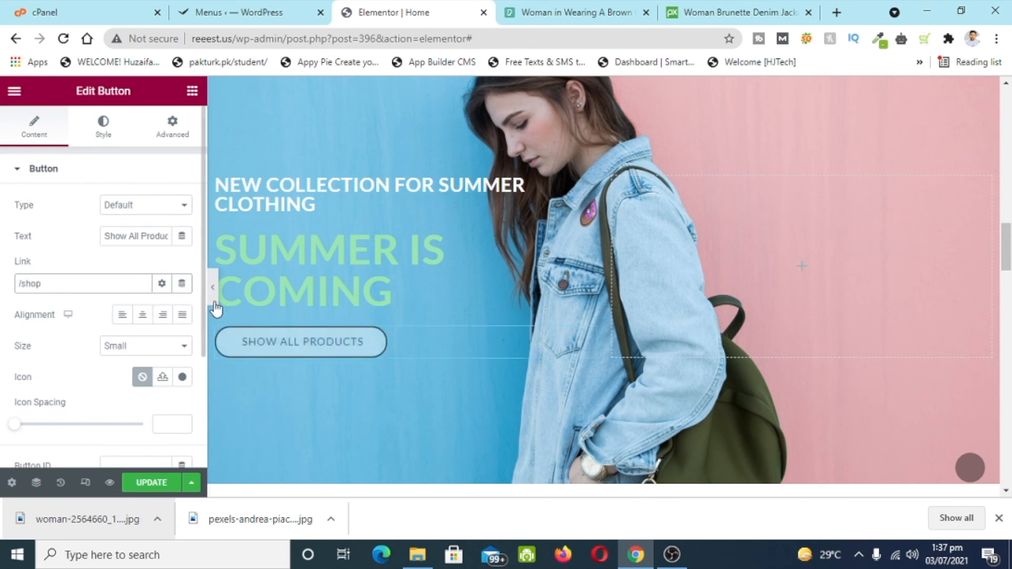
scroll(221, 306, "down", 3)
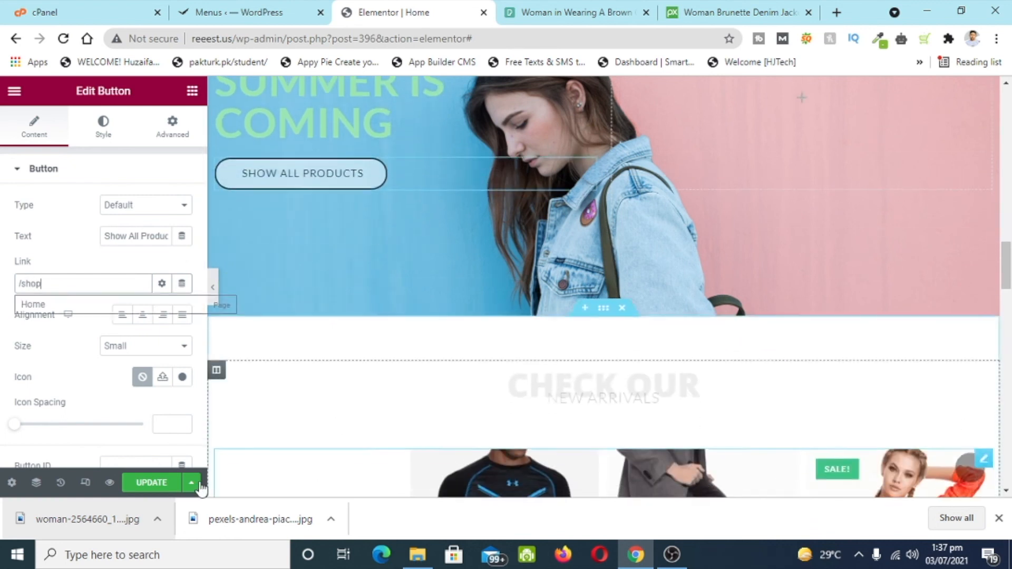
left_click(161, 483)
scroll(477, 338, "down", 6)
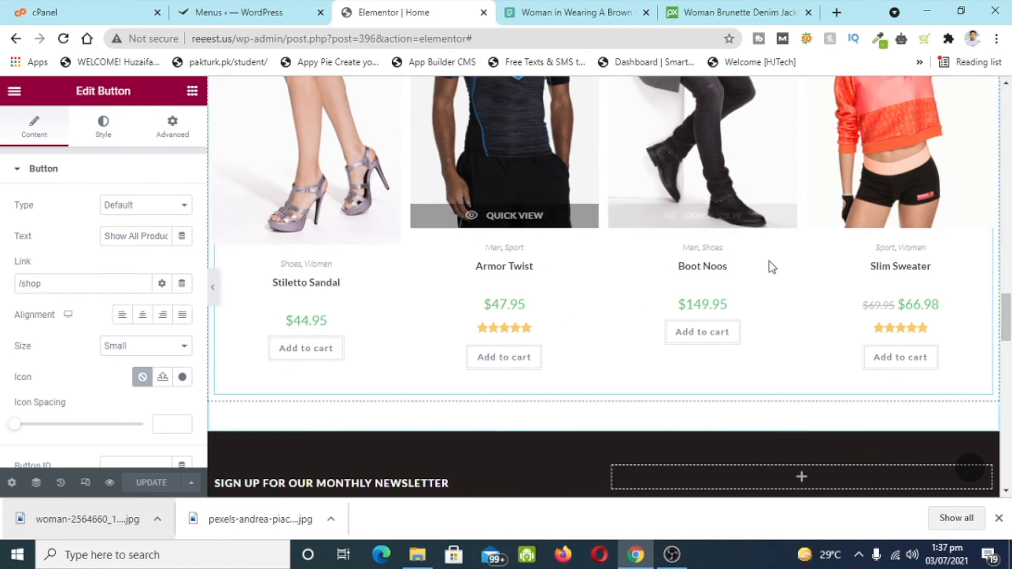
scroll(922, 213, "down", 10)
scroll(625, 360, "up", 5)
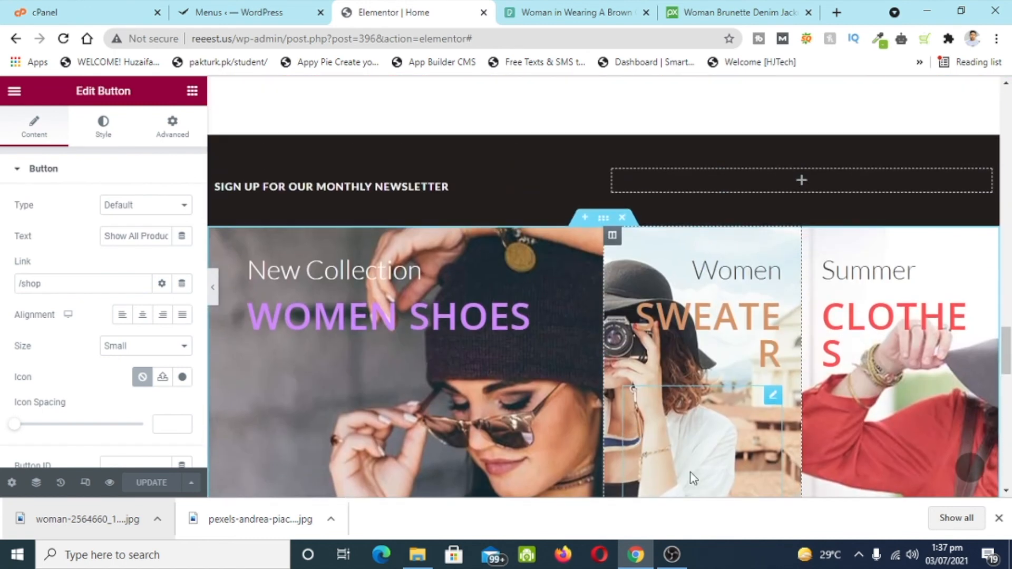
scroll(559, 431, "down", 4)
scroll(465, 322, "down", 10)
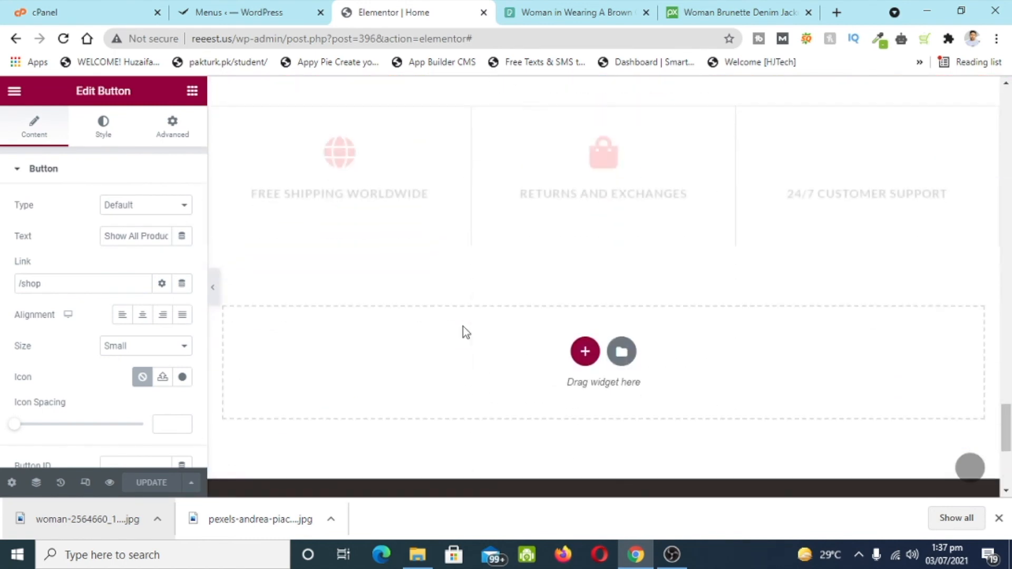
scroll(463, 324, "up", 10)
scroll(843, 339, "down", 6)
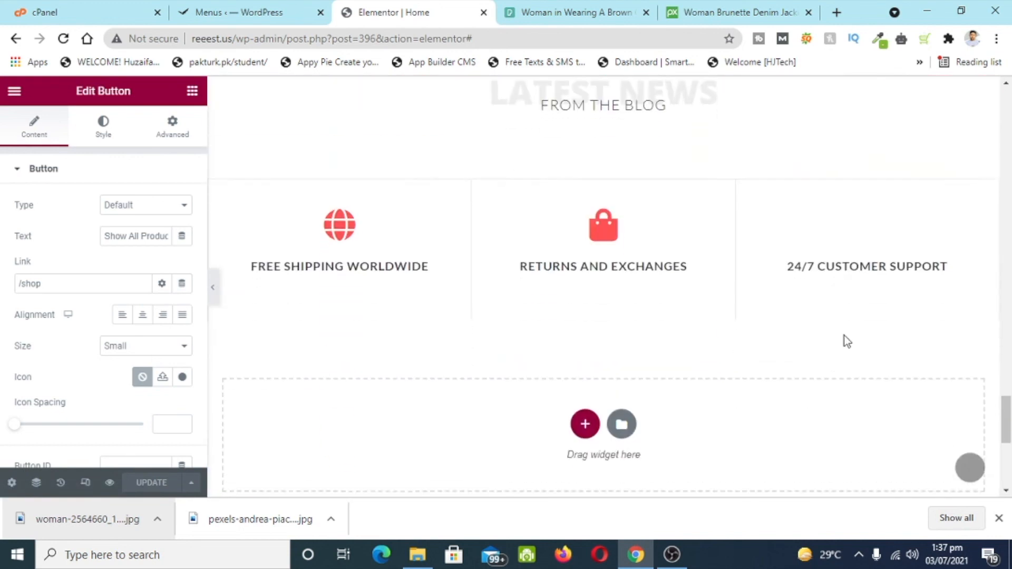
left_click(996, 221)
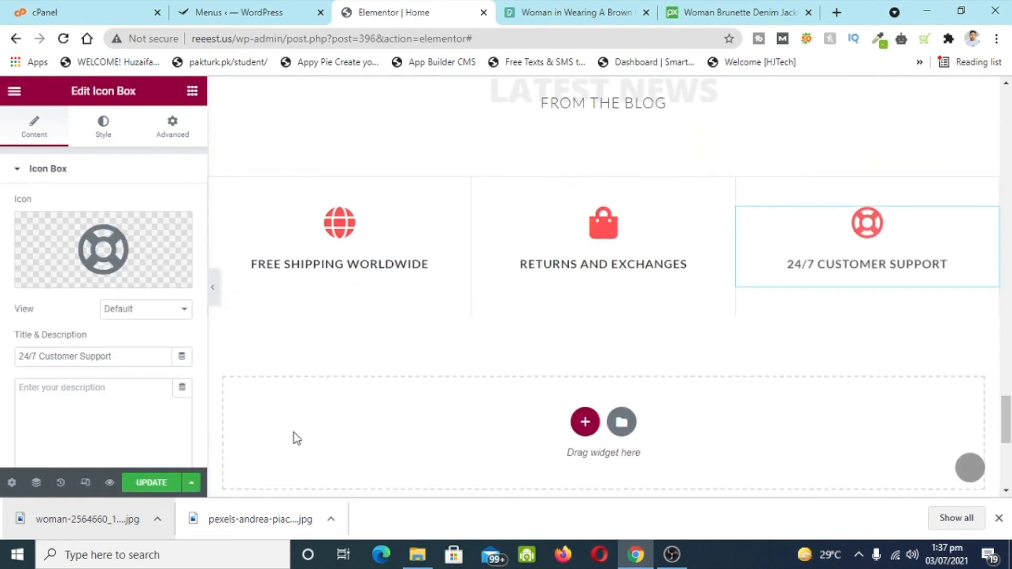
scroll(402, 427, "down", 5)
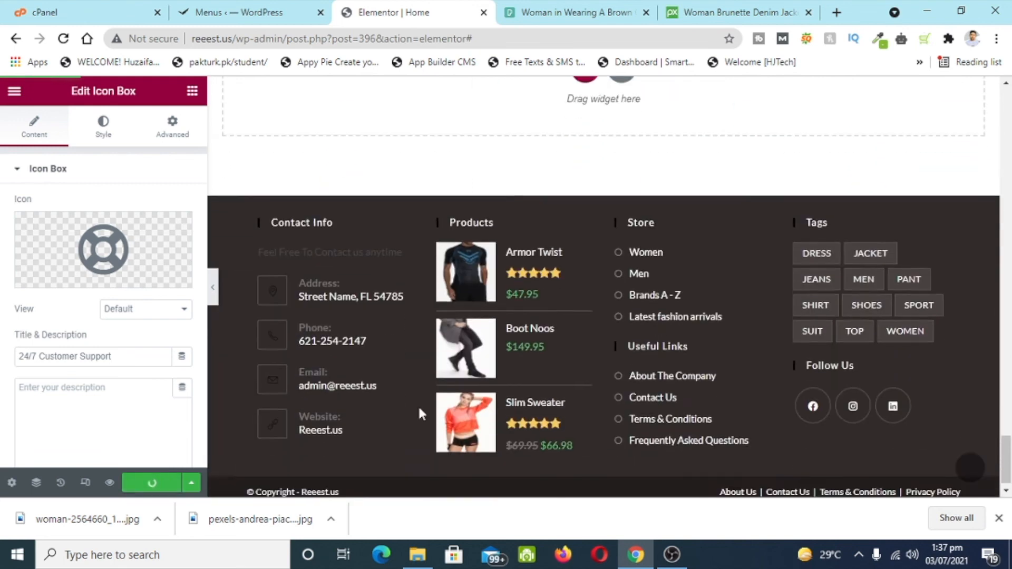
scroll(418, 413, "up", 6)
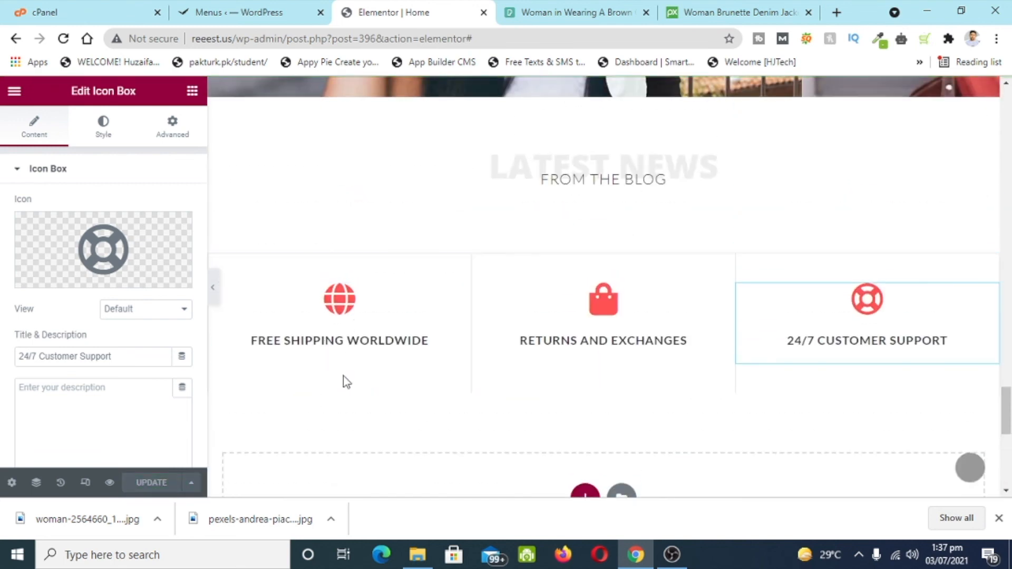
scroll(657, 317, "down", 6)
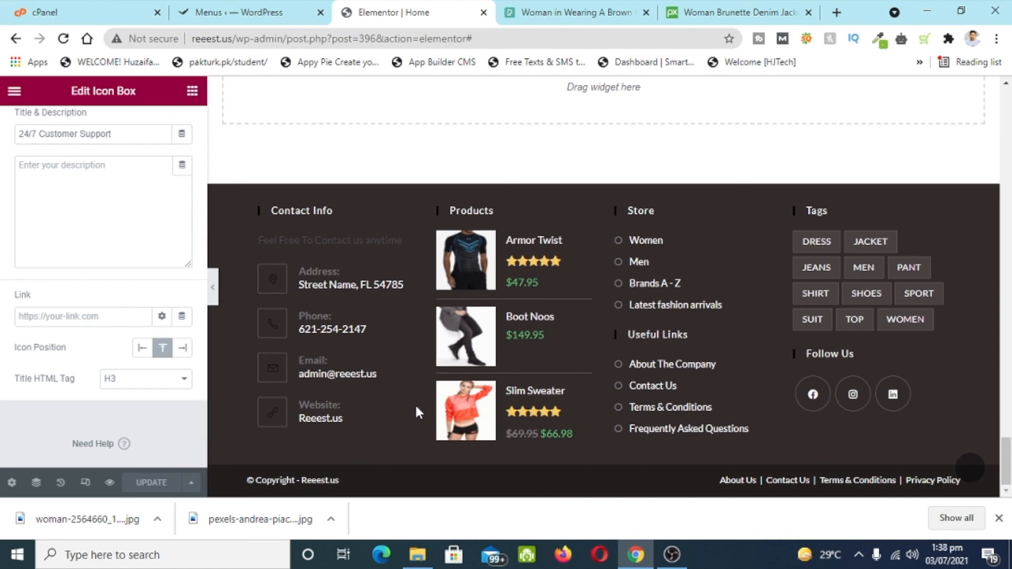
scroll(432, 334, "up", 15)
scroll(433, 344, "up", 8)
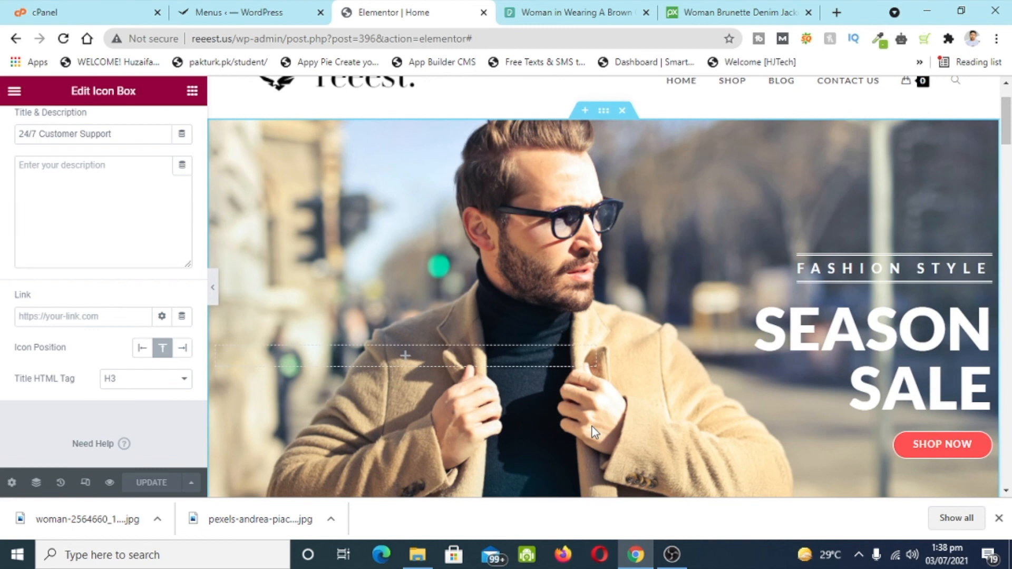
scroll(592, 427, "up", 2)
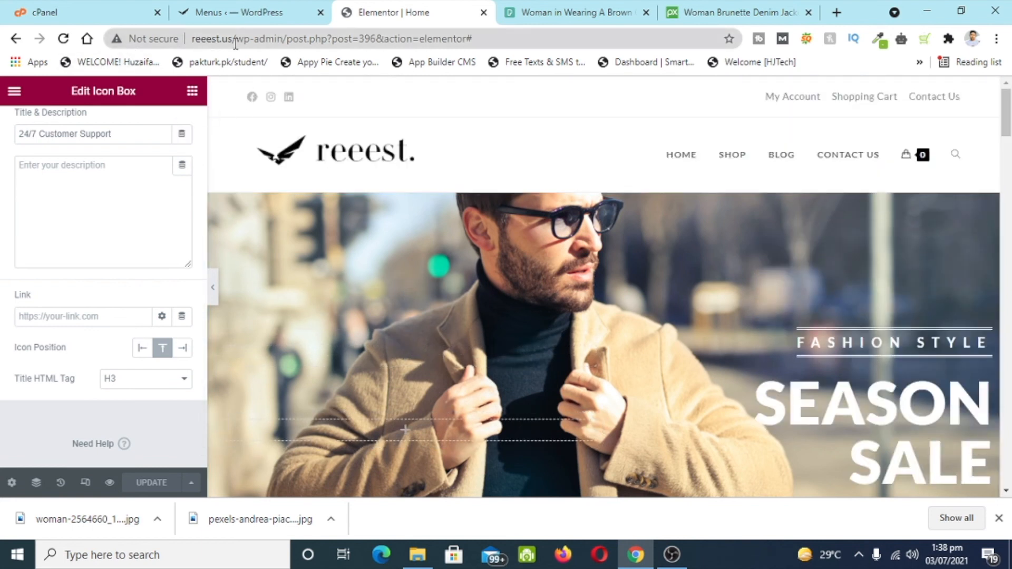
left_click_drag(236, 42, 618, 41)
- Load the live reeest.us homepage and scroll through the summer section down to the footer
key("BackSpace")
key("BackSpace")
key("Return")
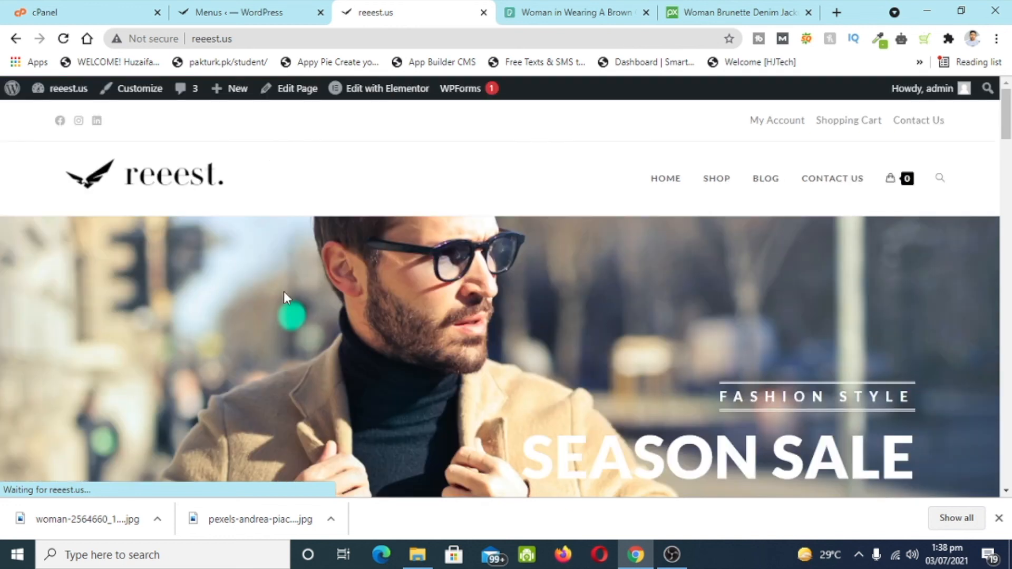
scroll(249, 272, "down", 3)
scroll(353, 343, "up", 3)
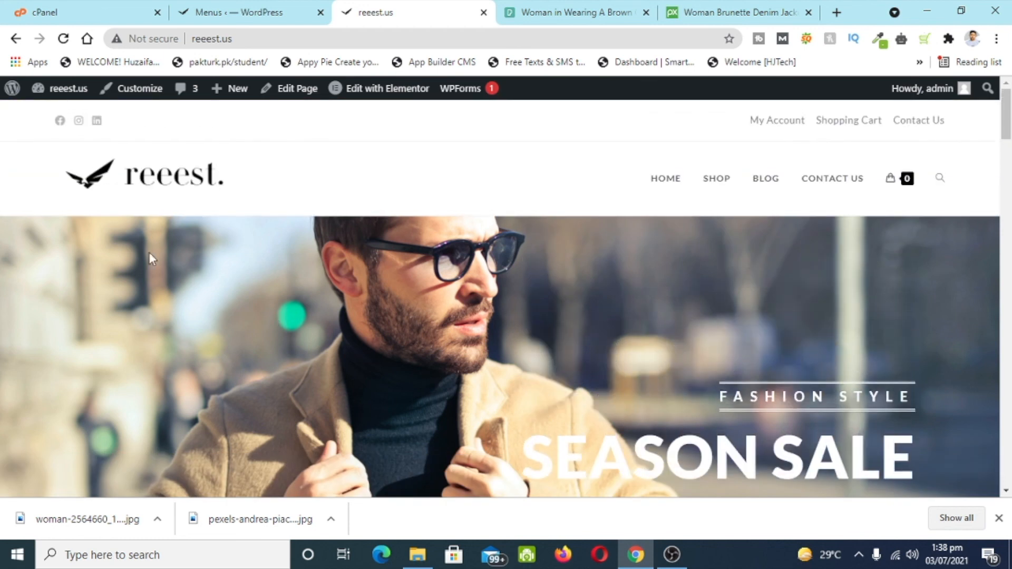
scroll(687, 210, "down", 4)
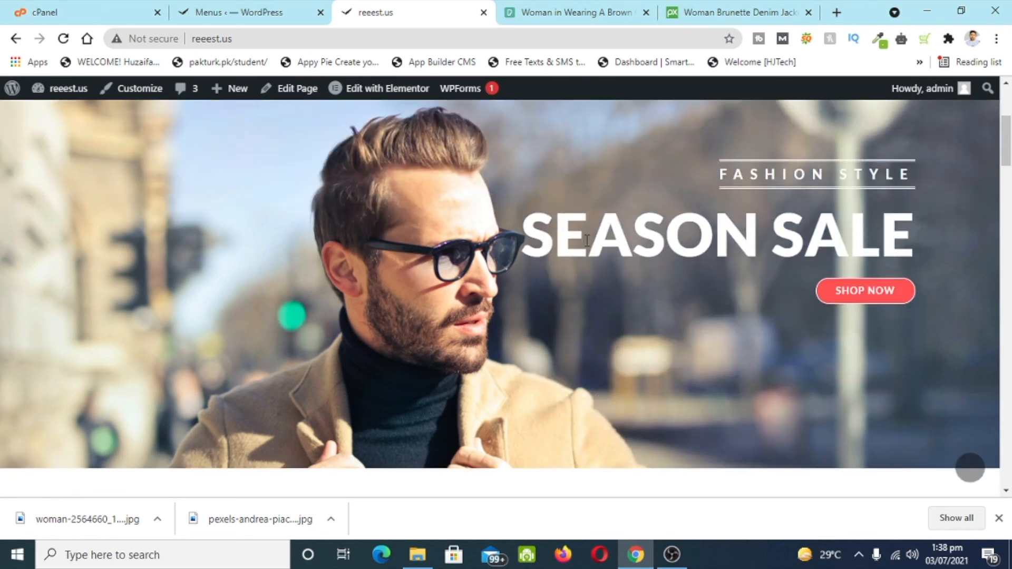
scroll(551, 278, "down", 10)
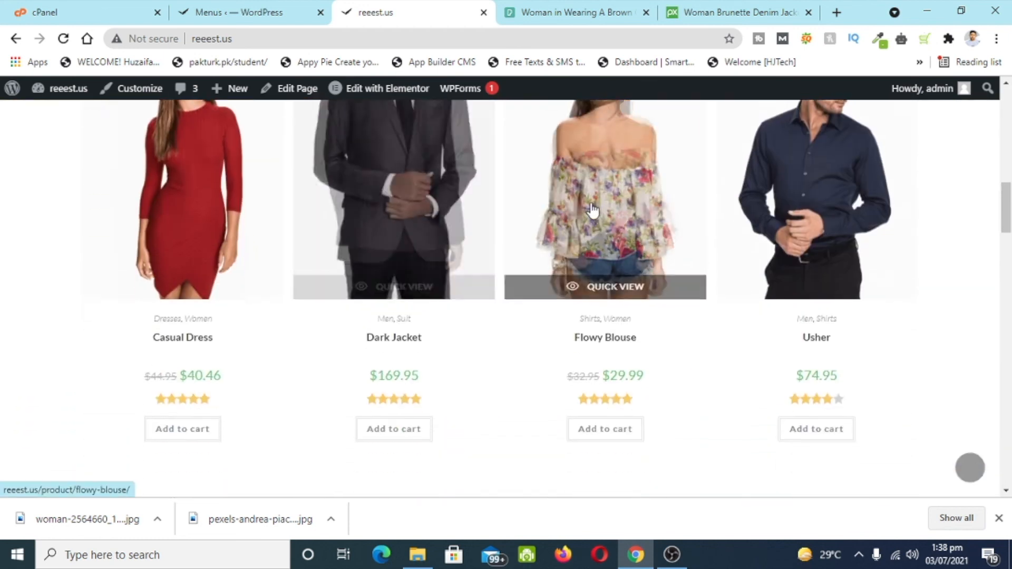
scroll(490, 356, "down", 4)
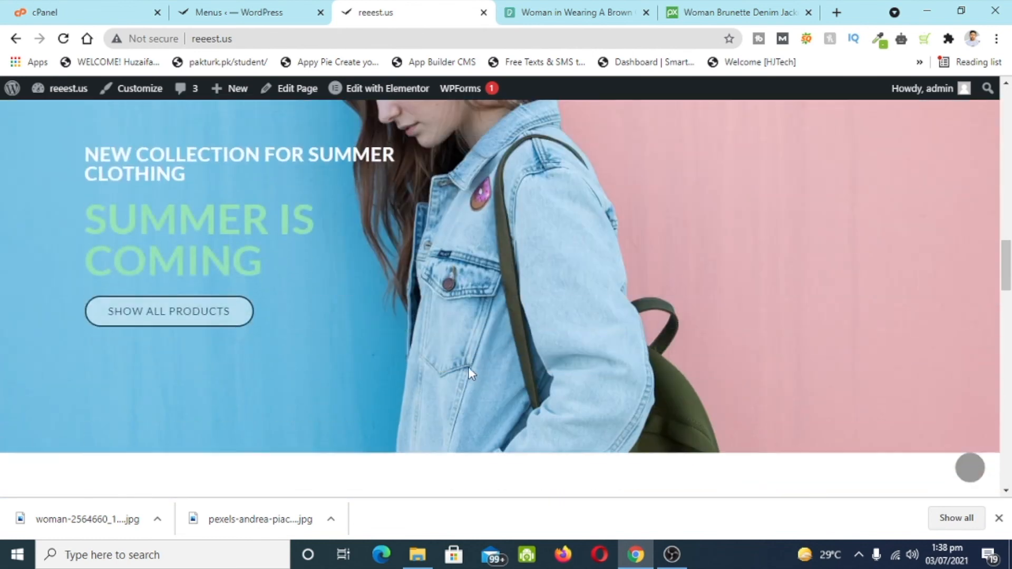
scroll(654, 334, "down", 10)
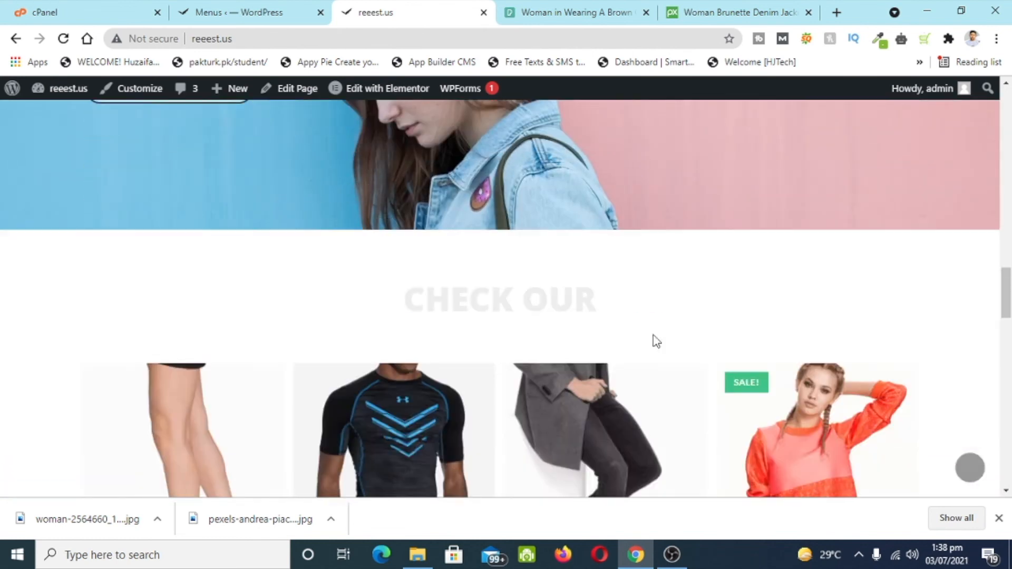
scroll(656, 340, "down", 10)
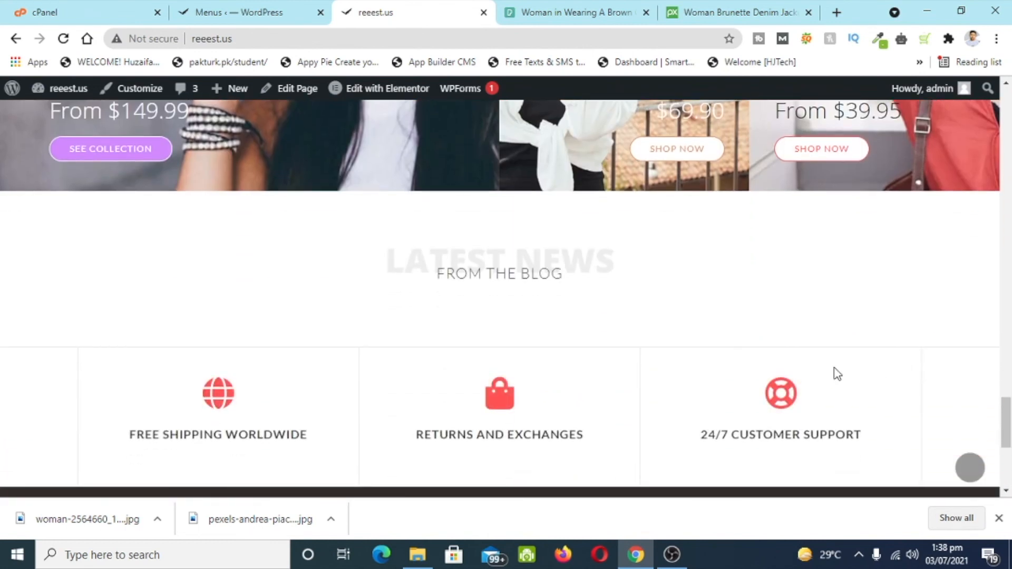
scroll(812, 407, "down", 5)
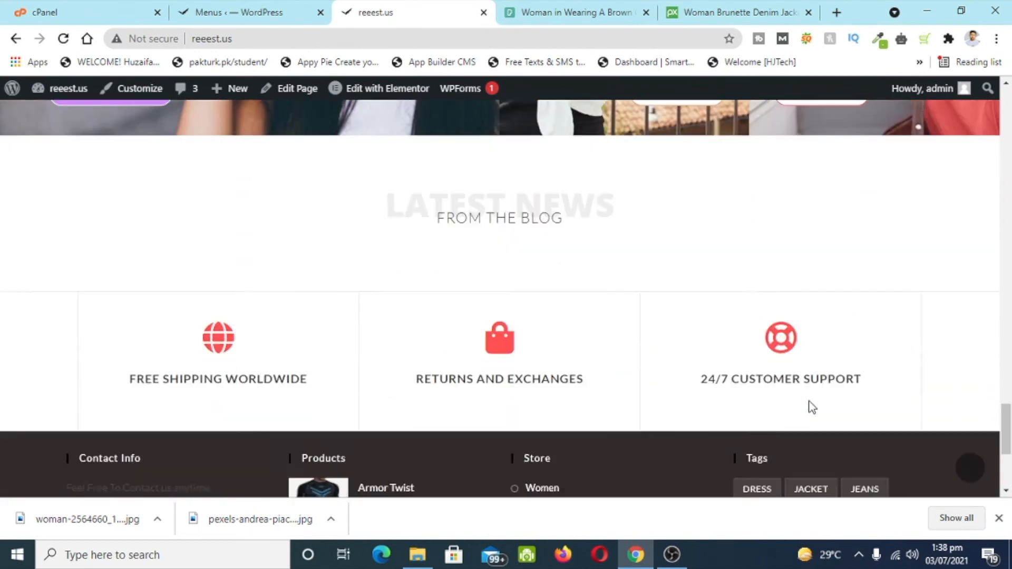
scroll(757, 409, "up", 8)
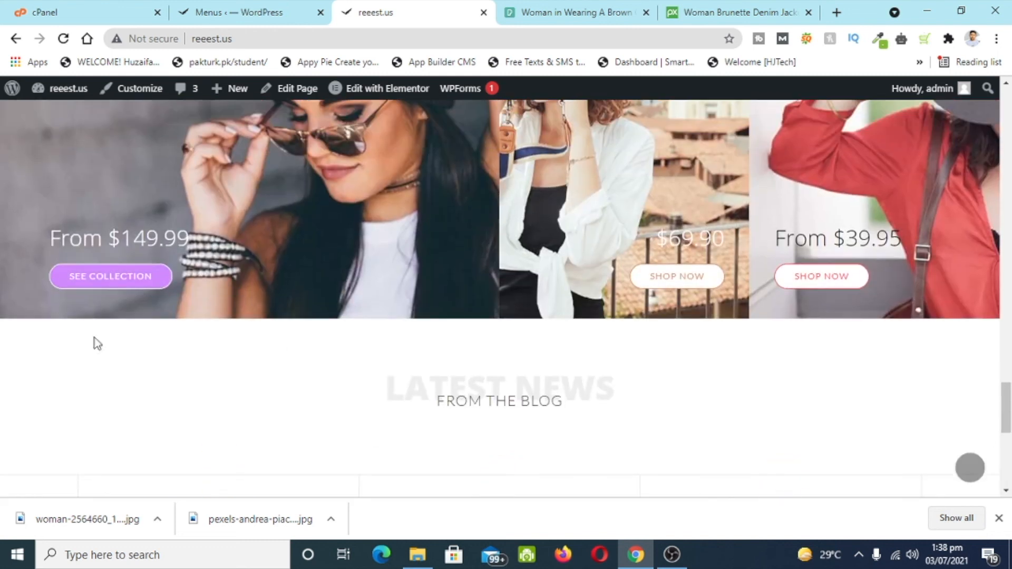
- From the admin area, bulk-move all six demo blog posts to the Trash
left_click(218, 7)
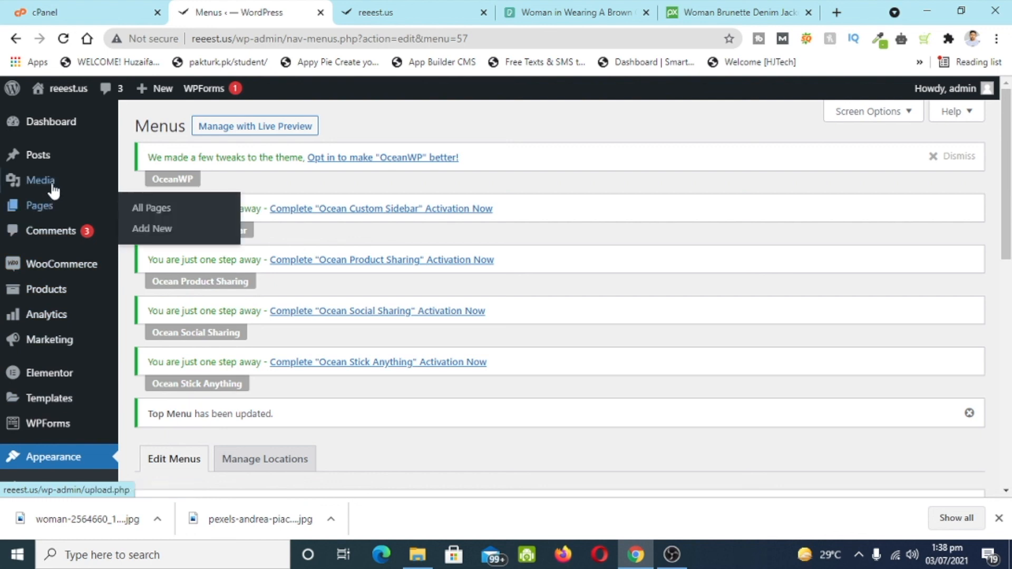
left_click(50, 165)
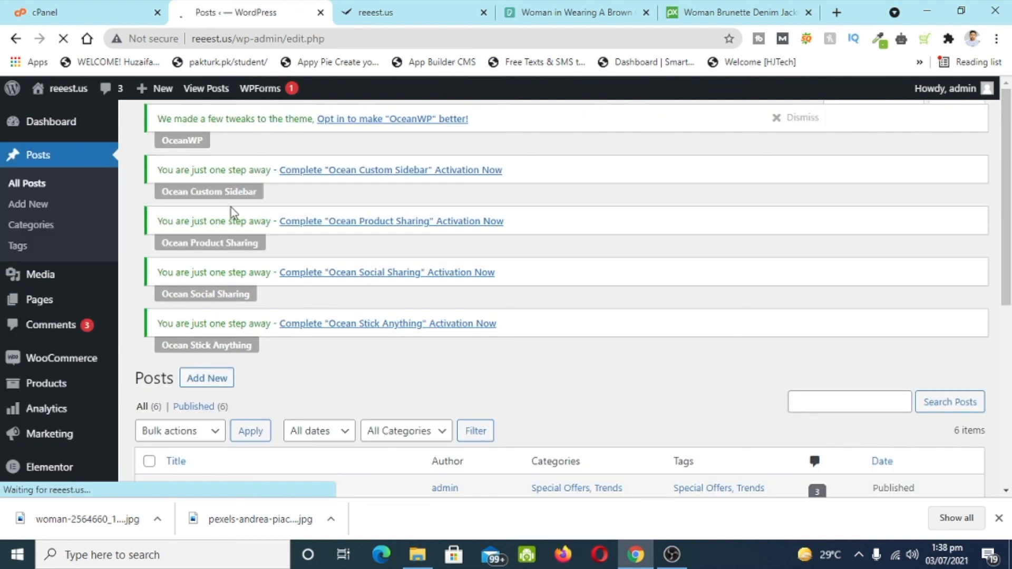
scroll(256, 294, "down", 5)
scroll(257, 294, "up", 1)
left_click(149, 246)
left_click(194, 221)
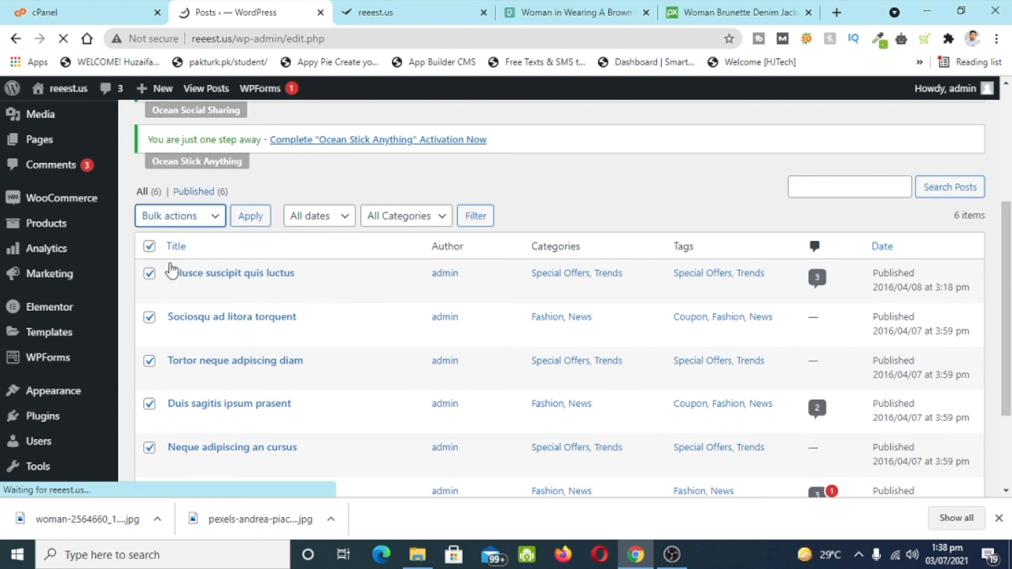
scroll(136, 328, "down", 5)
left_click(150, 172)
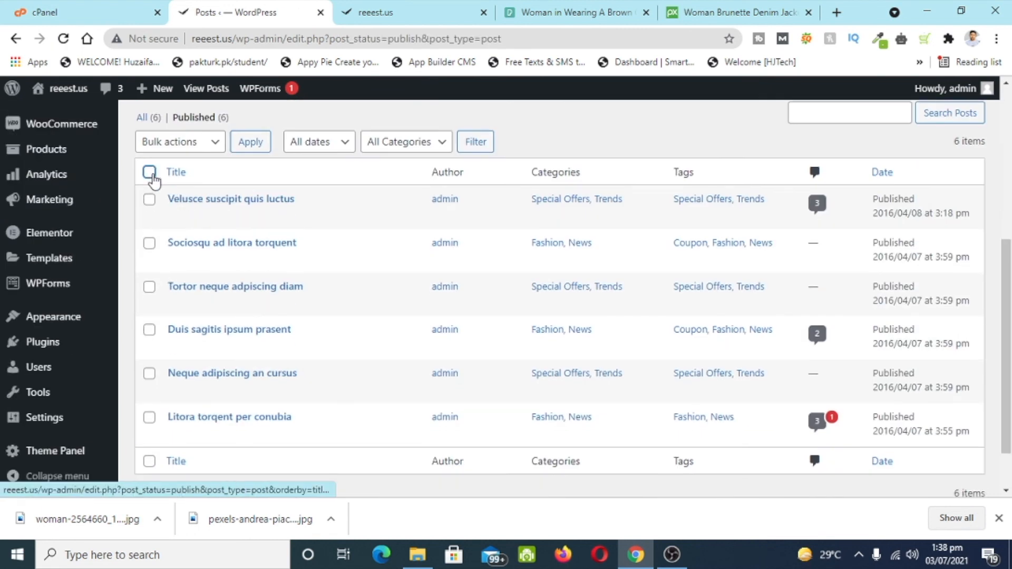
left_click(177, 142)
left_click(174, 190)
left_click(244, 143)
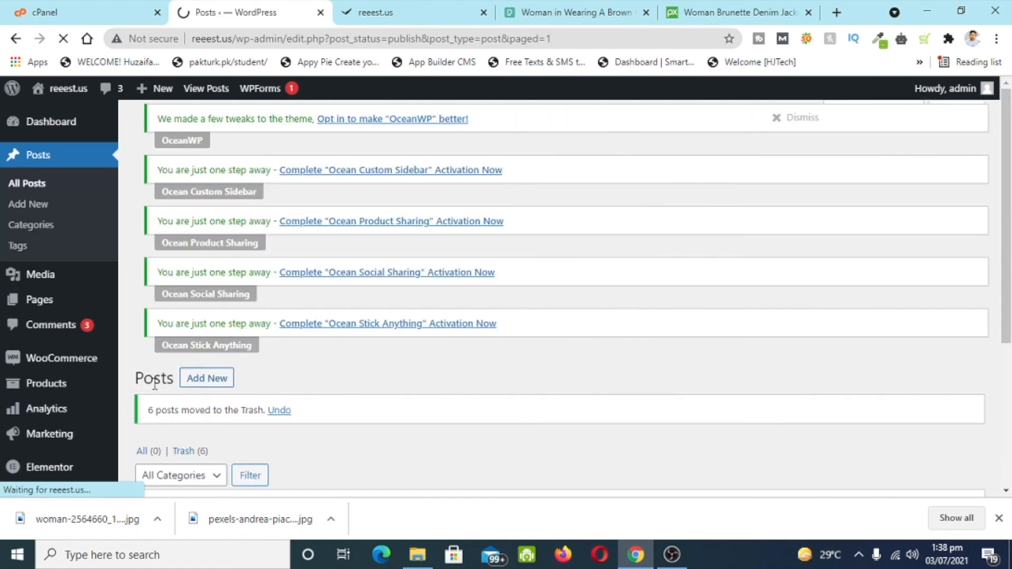
scroll(90, 310, "down", 8)
- Bulk-move all 12 demo products in the products list to the Trash
mouse_move(35, 234)
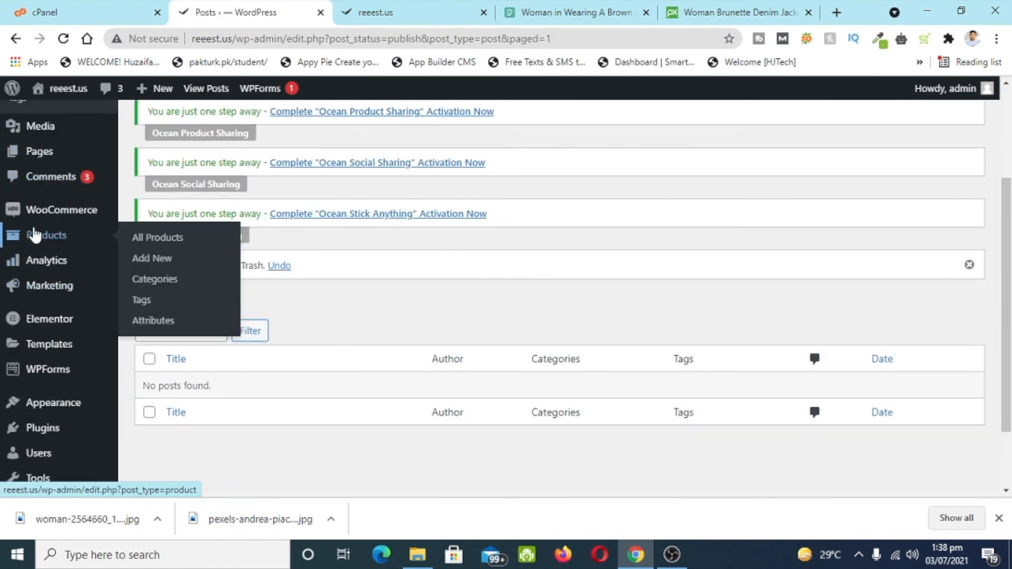
left_click(150, 242)
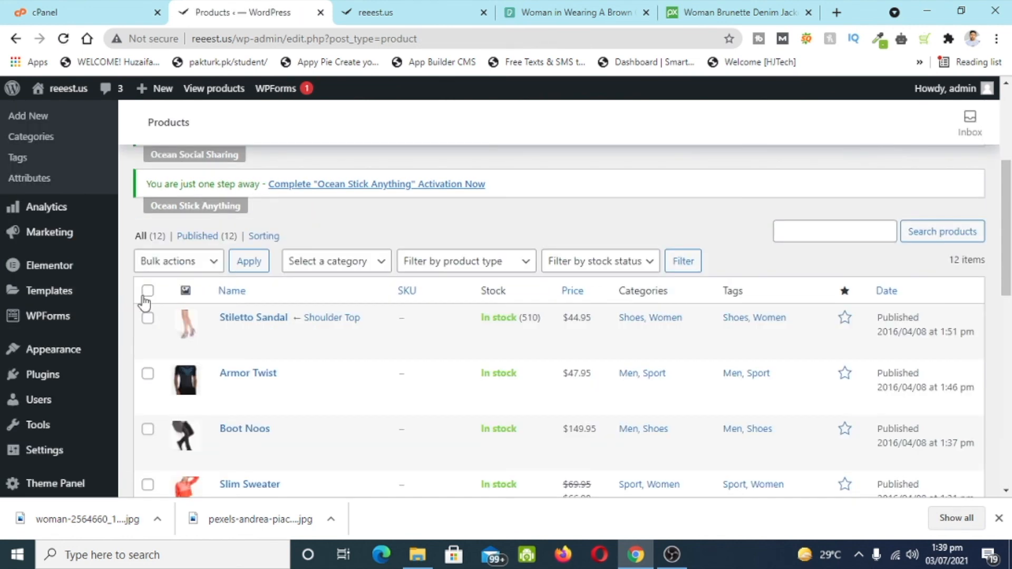
left_click(169, 270)
left_click(176, 310)
left_click(244, 263)
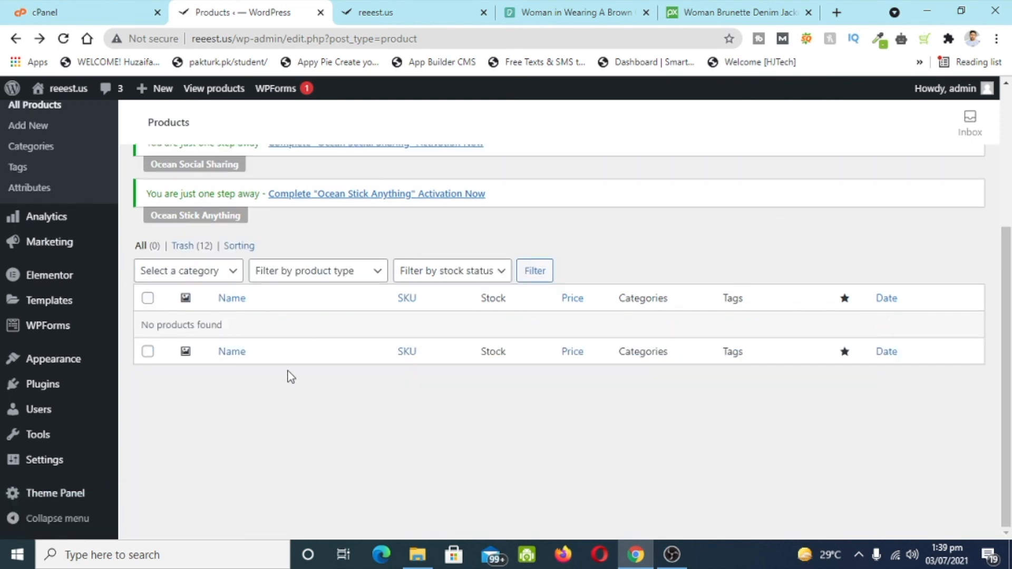
scroll(260, 221, "up", 5)
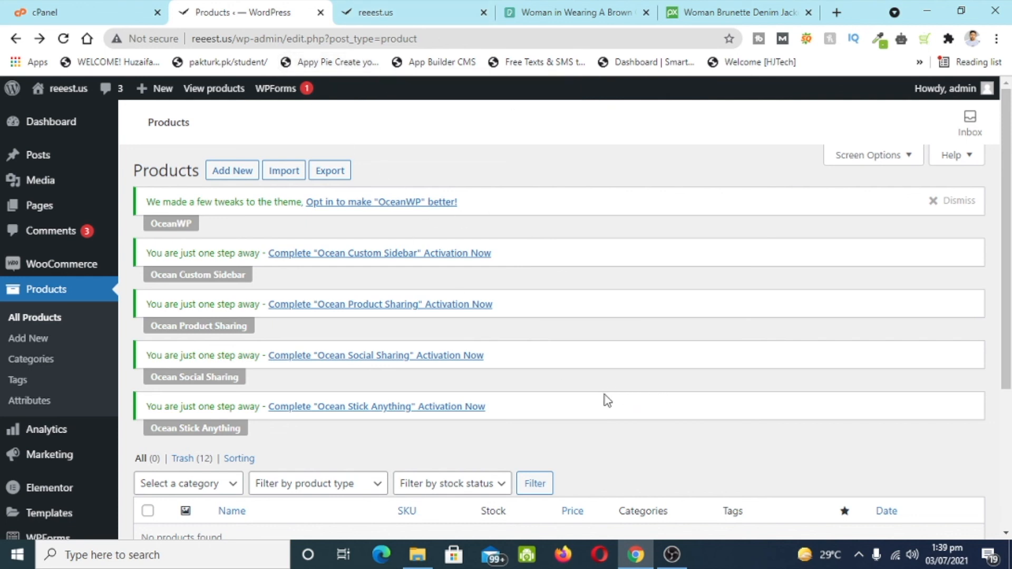
- Return to the live storefront tab and scroll back to the top of the page
left_click(395, 7)
scroll(520, 396, "up", 15)
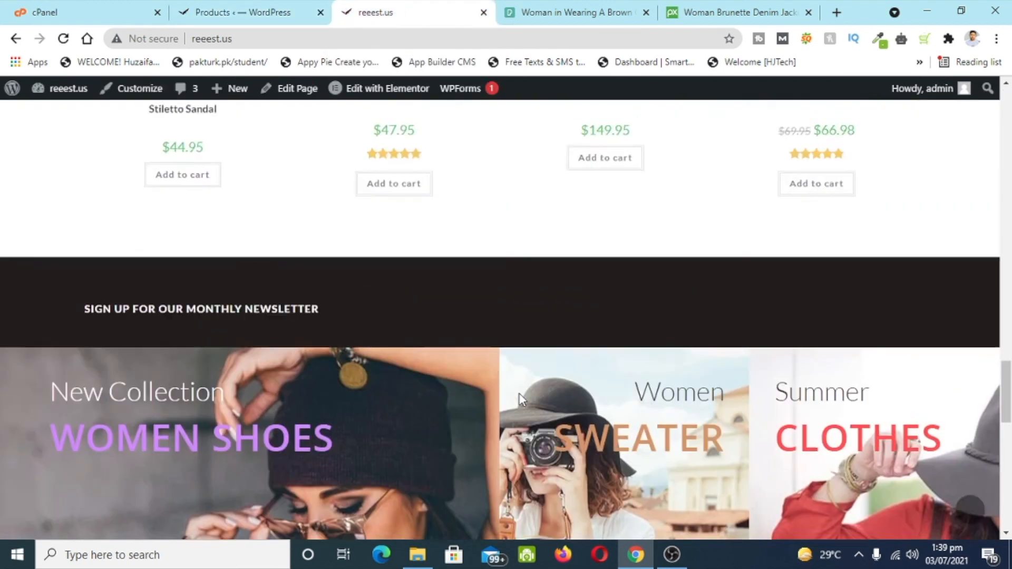
scroll(520, 400, "up", 5)
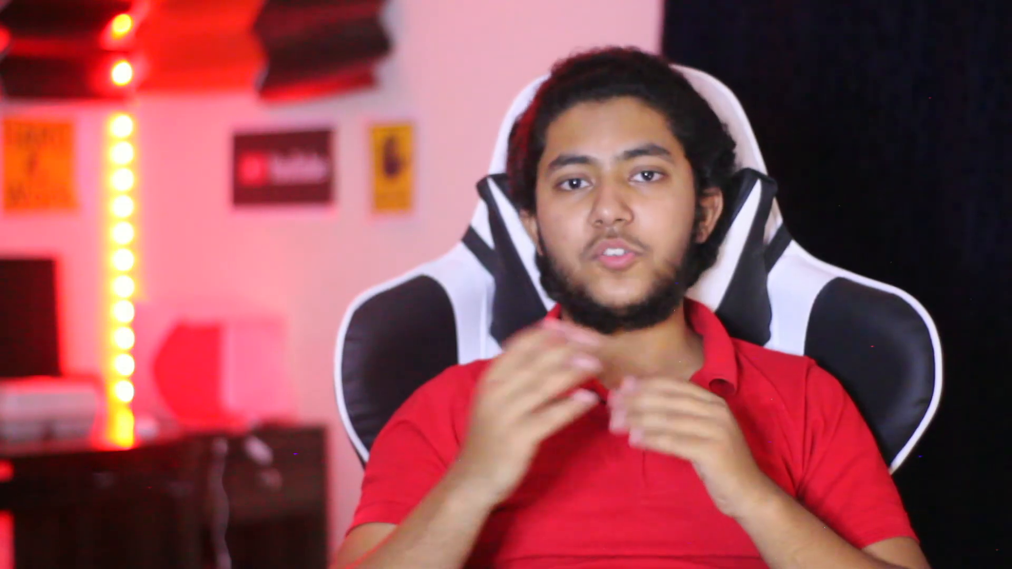